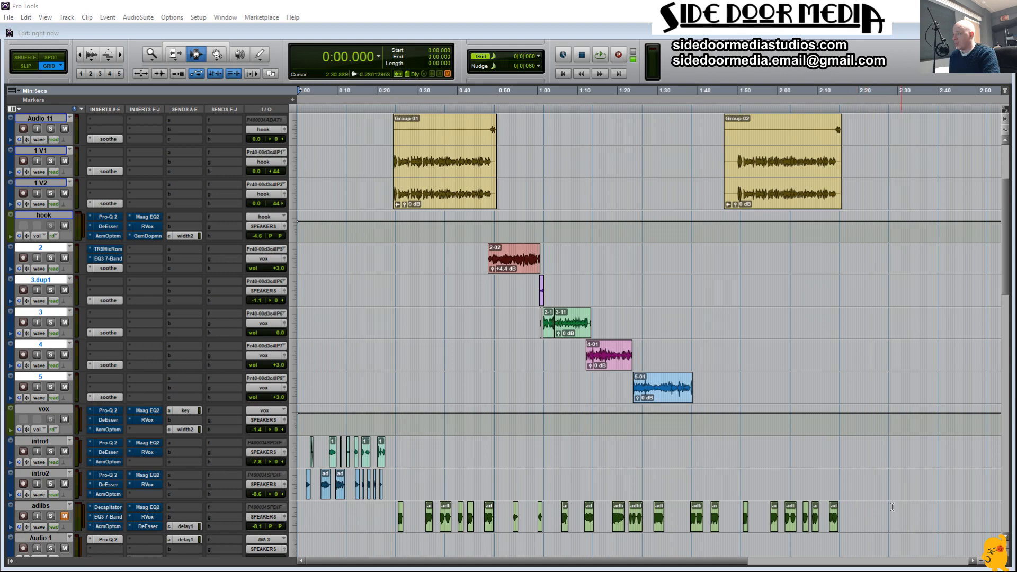
# Highlight the intro and adlib vocal clips, and the clips on the two beat tracks
pyautogui.moveTo(865, 511); pyautogui.dragTo(298, 409)
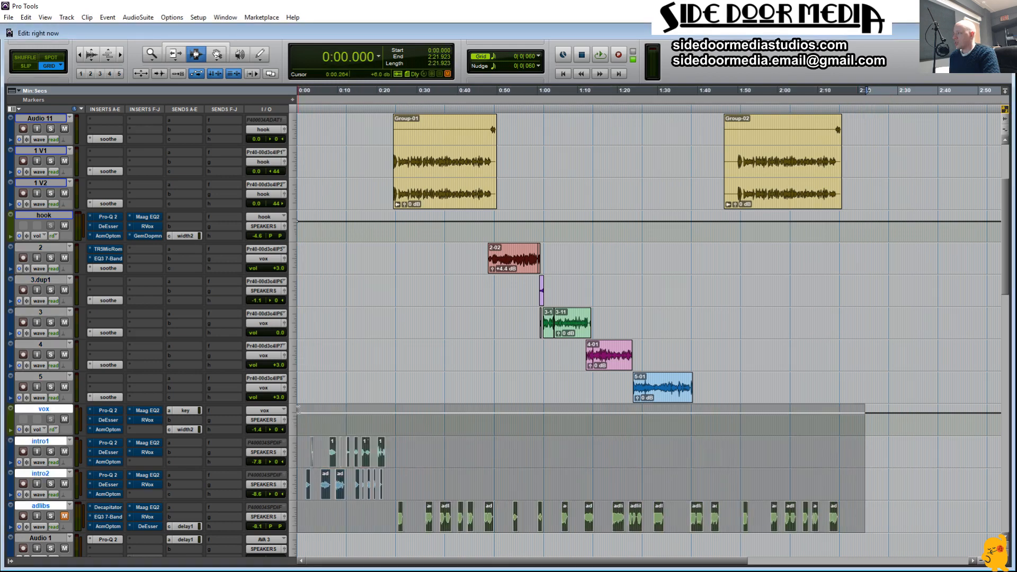
pyautogui.scroll(3, 298, 409)
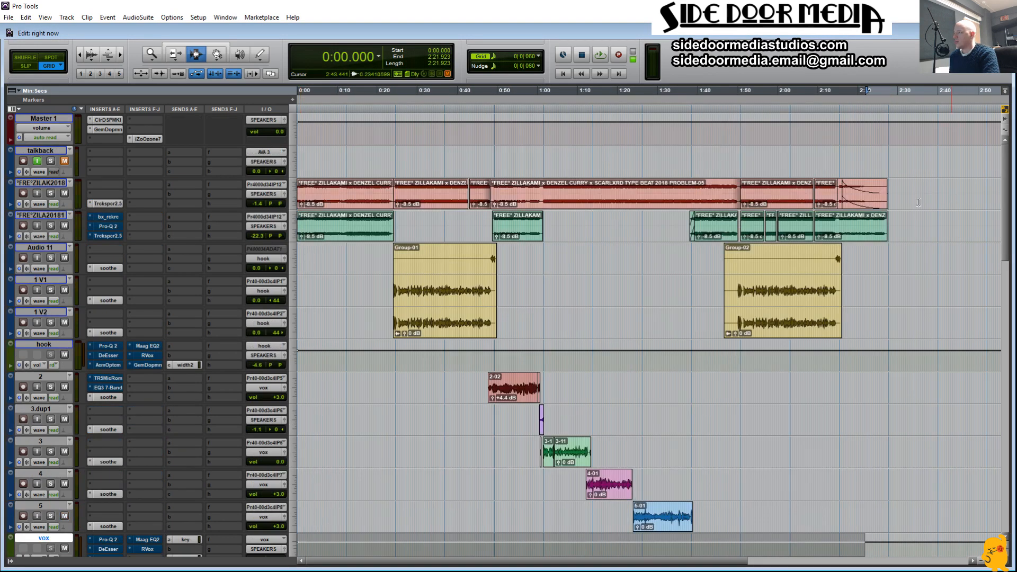
pyautogui.moveTo(949, 199); pyautogui.dragTo(328, 236)
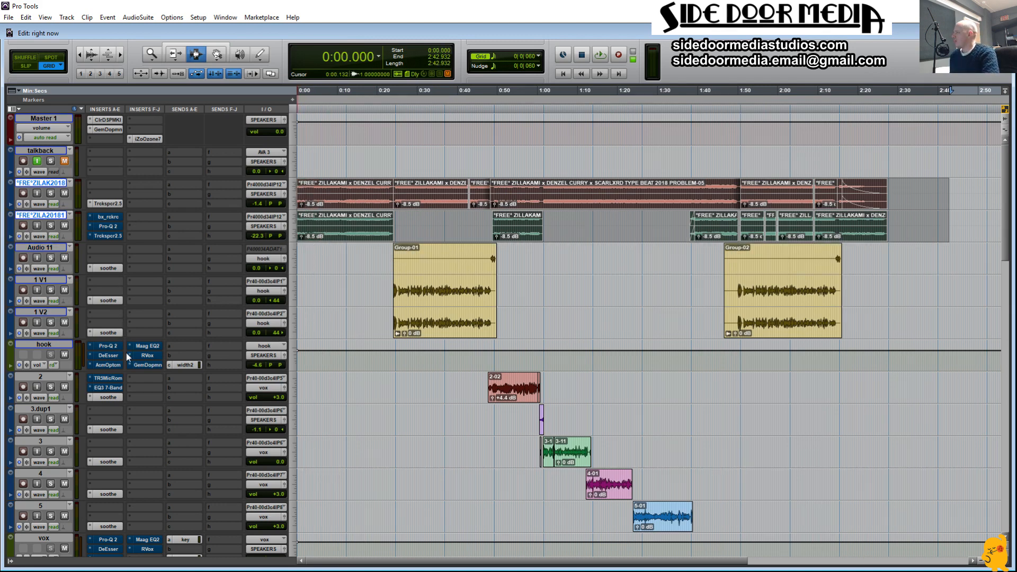
# Look through the session's vocal, hook and audio tracks, and select the Group-01 hook clips
pyautogui.scroll(-4, 126, 396)
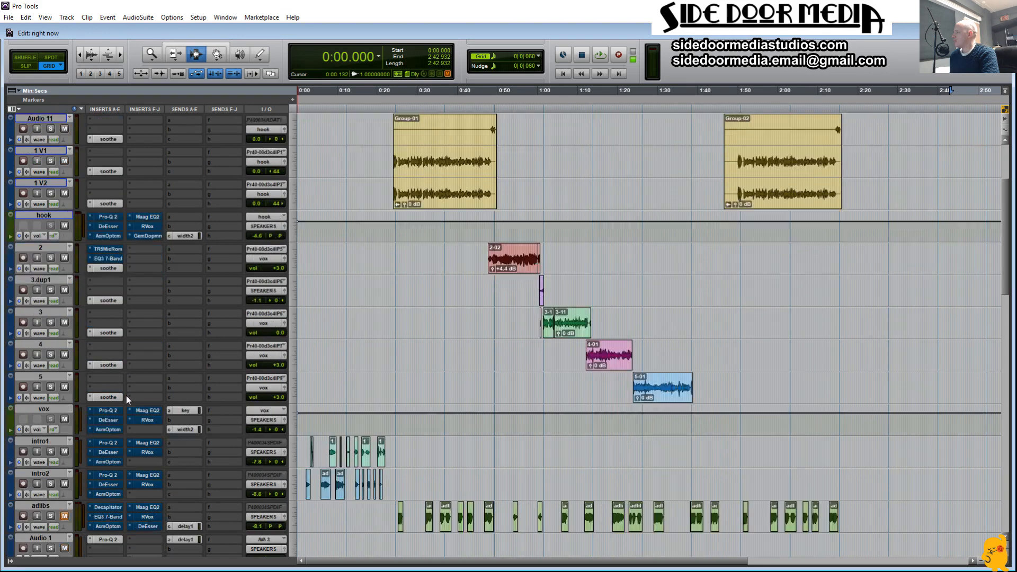
pyautogui.scroll(-3, 126, 395)
pyautogui.scroll(-3, 126, 396)
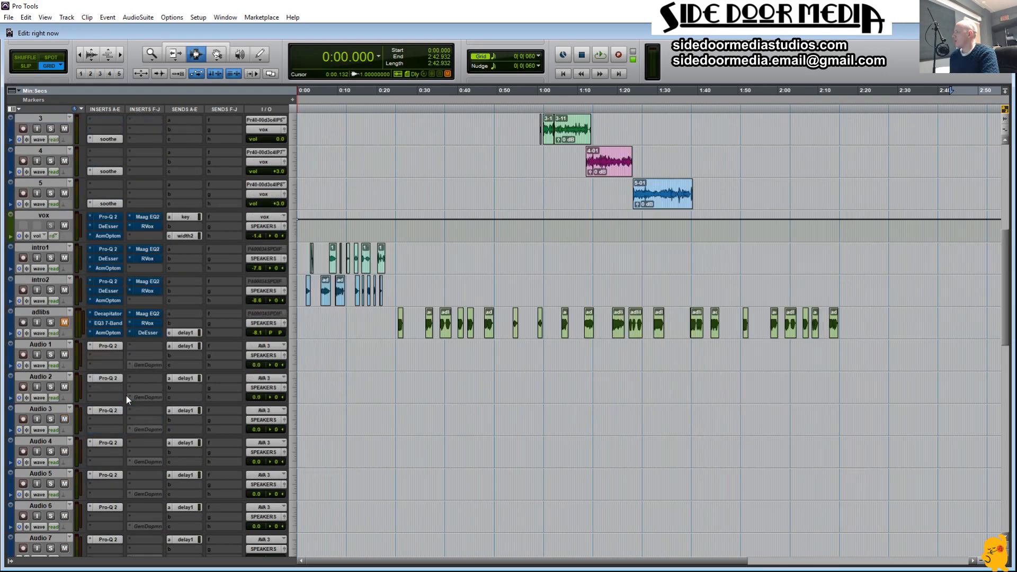
pyautogui.scroll(6, 126, 397)
pyautogui.scroll(2, 126, 396)
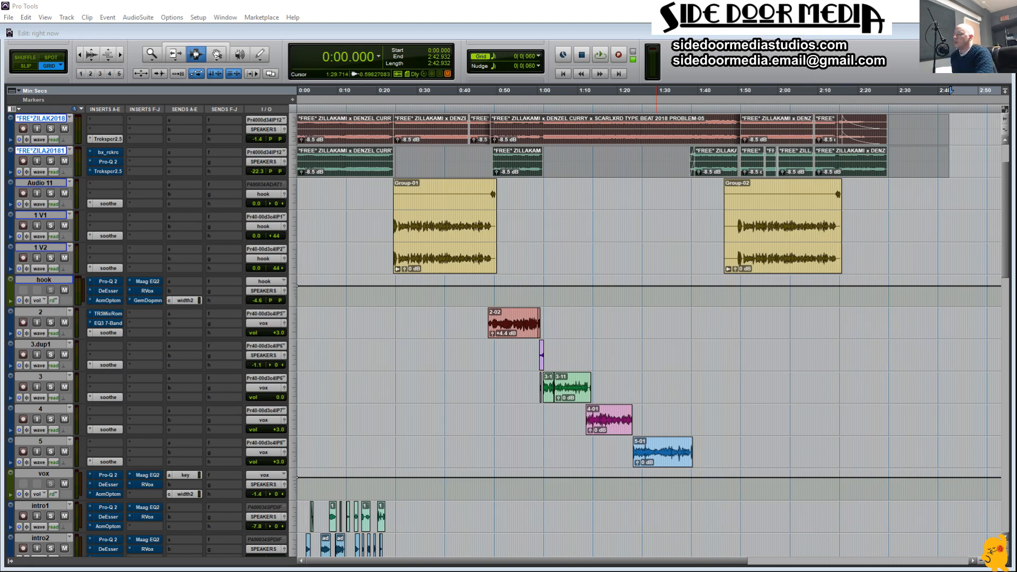
pyautogui.doubleClick(439, 259)
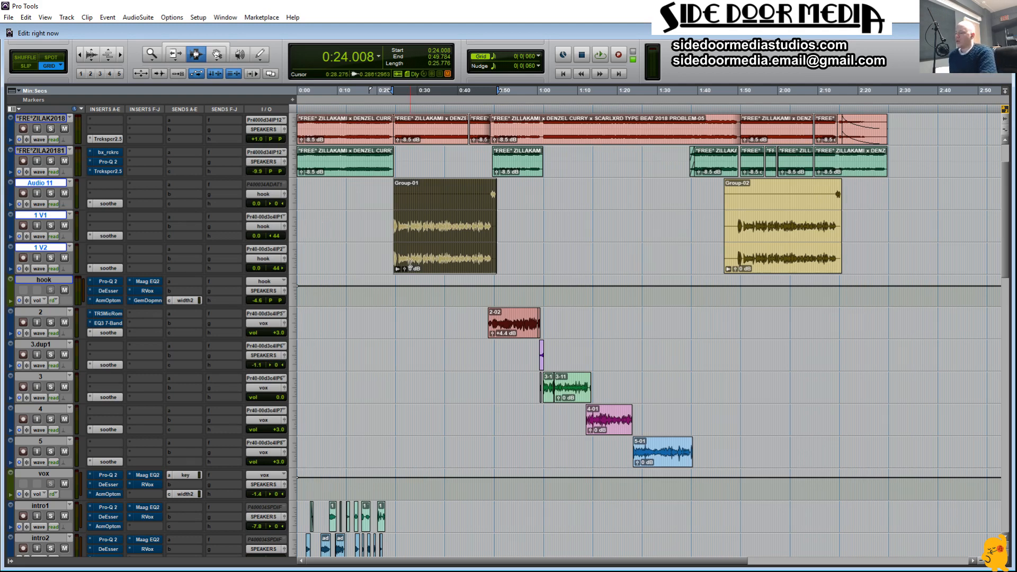
pyautogui.scroll(2, 398, 347)
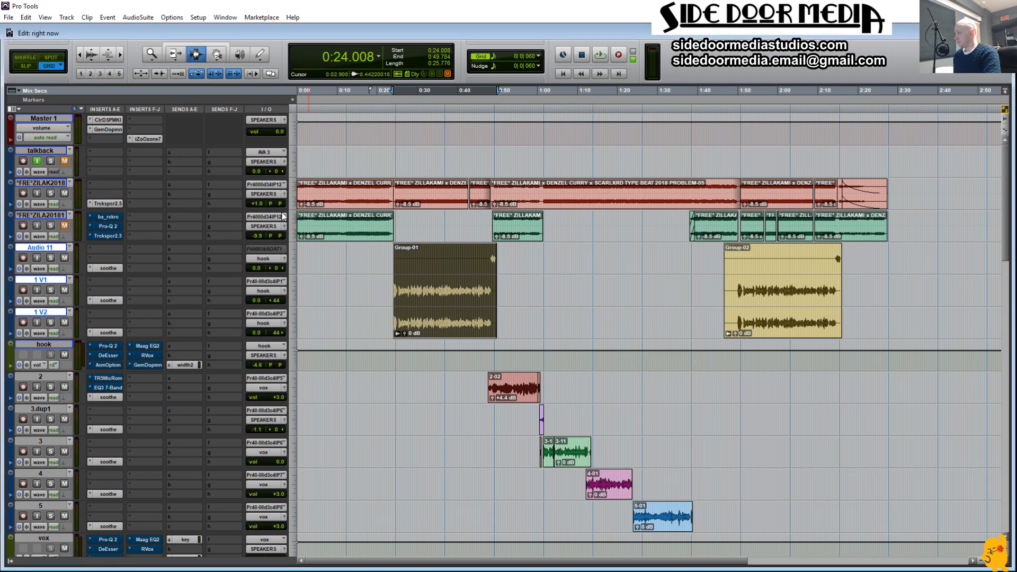
# Select the first clip on the upper beat track and audition it from the start with that track soloed
pyautogui.click(305, 198)
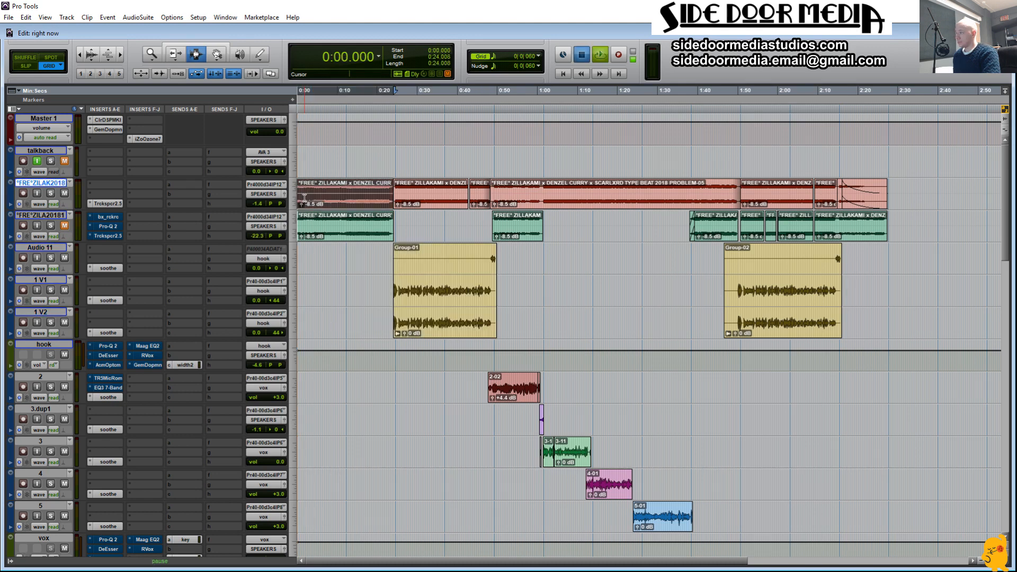
pyautogui.press('space')
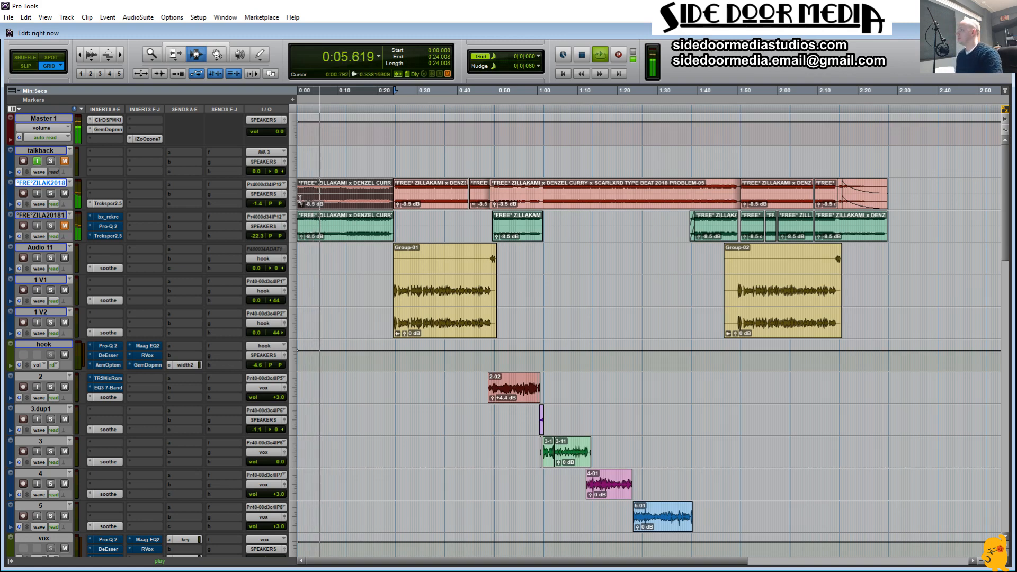
pyautogui.click(50, 193)
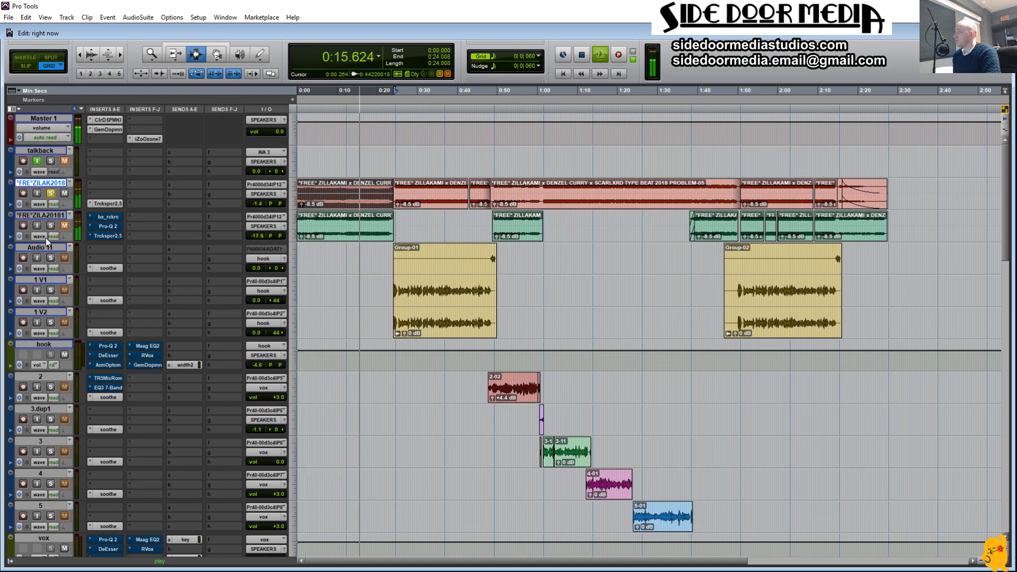
pyautogui.press('space')
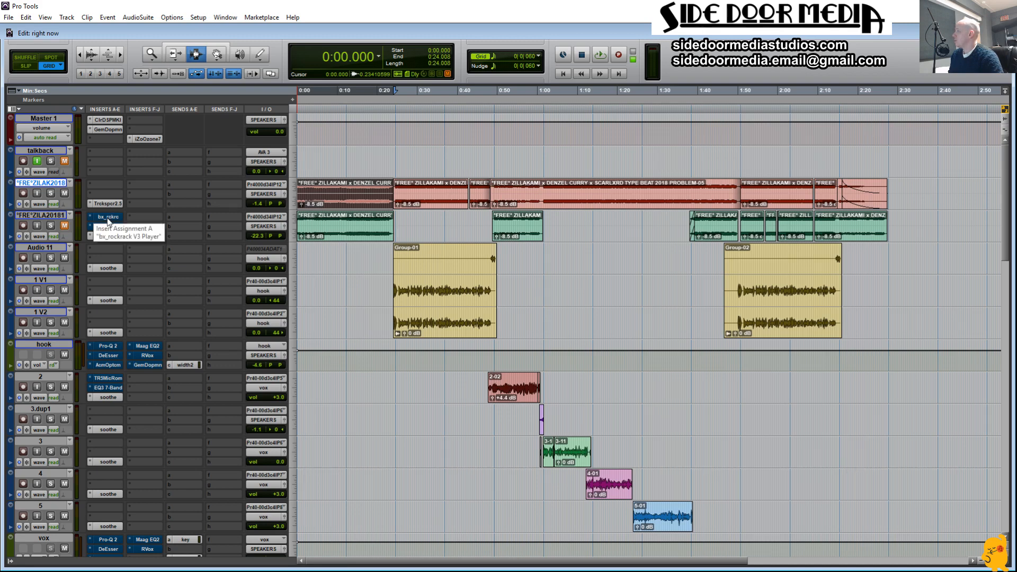
# Enlarge the track heights to show all inserts and open bx_rockrack on the second beat track, moving its window clear of the track inserts
pyautogui.moveTo(66, 248); pyautogui.dragTo(63, 262)
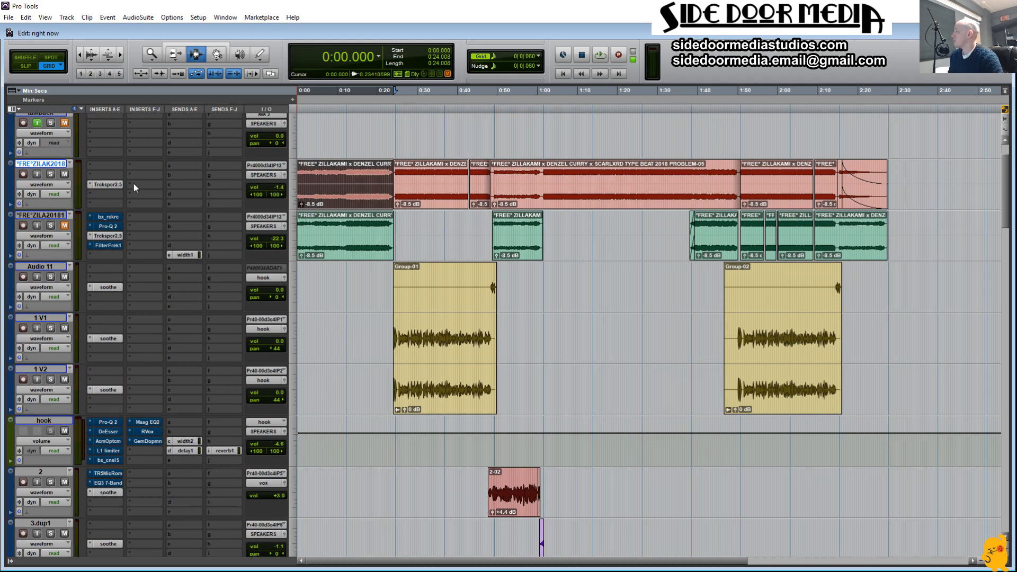
pyautogui.click(111, 222)
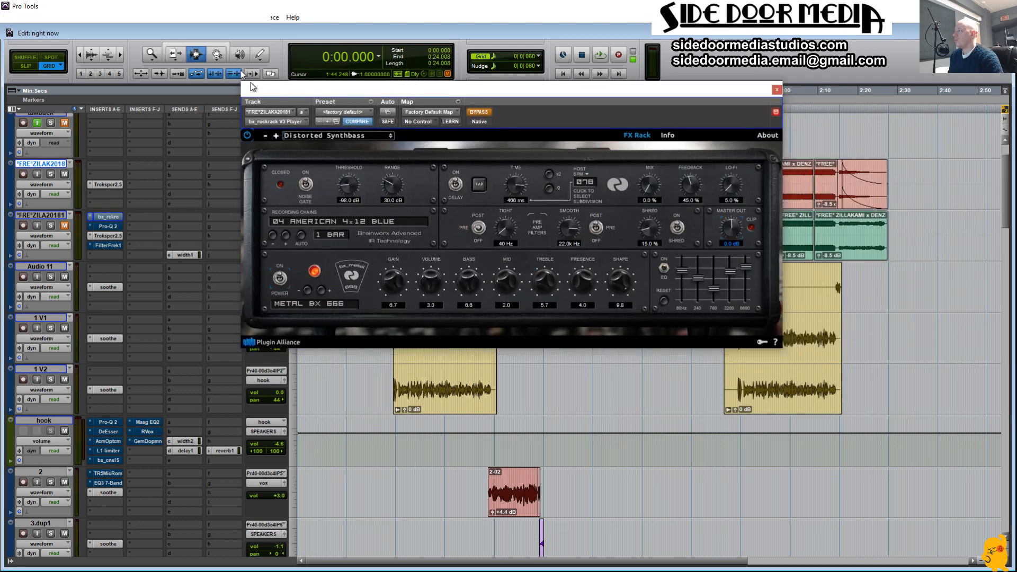
pyautogui.moveTo(259, 88); pyautogui.dragTo(456, 78)
# Select the second beat track's first clip and play it, comparing bx_rockrack bypassed and active
pyautogui.doubleClick(348, 248)
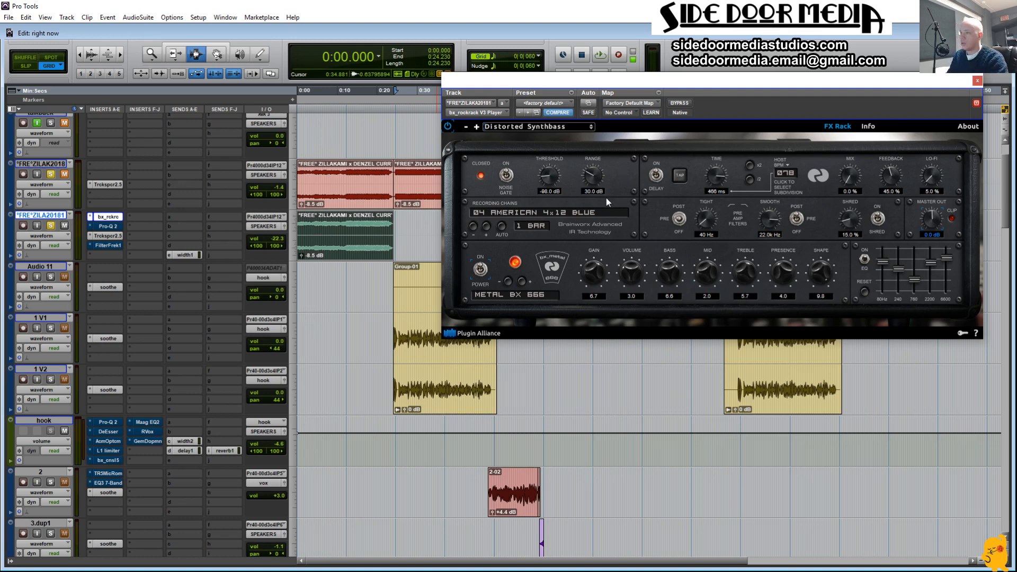
pyautogui.press('space')
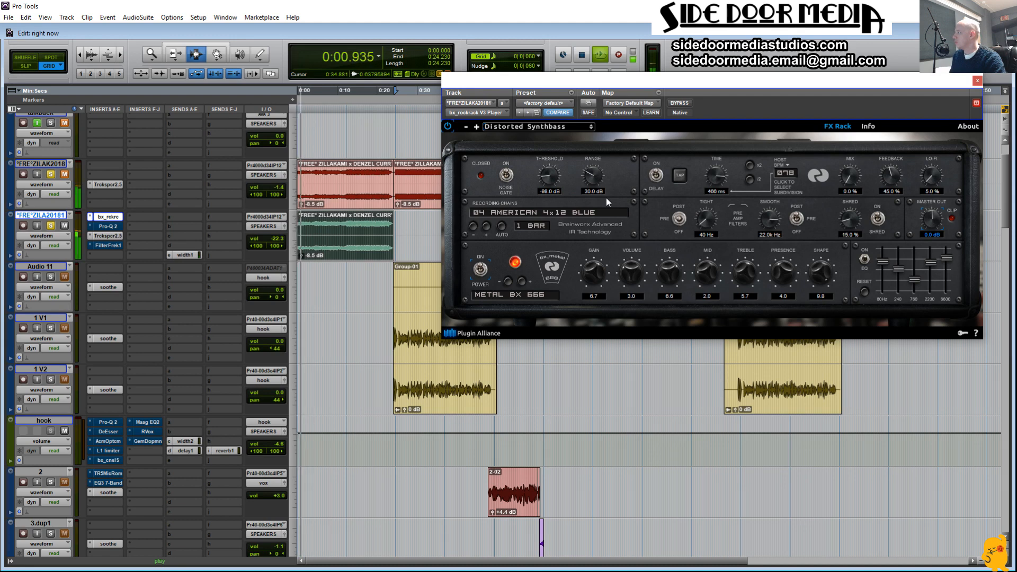
pyautogui.click(676, 104)
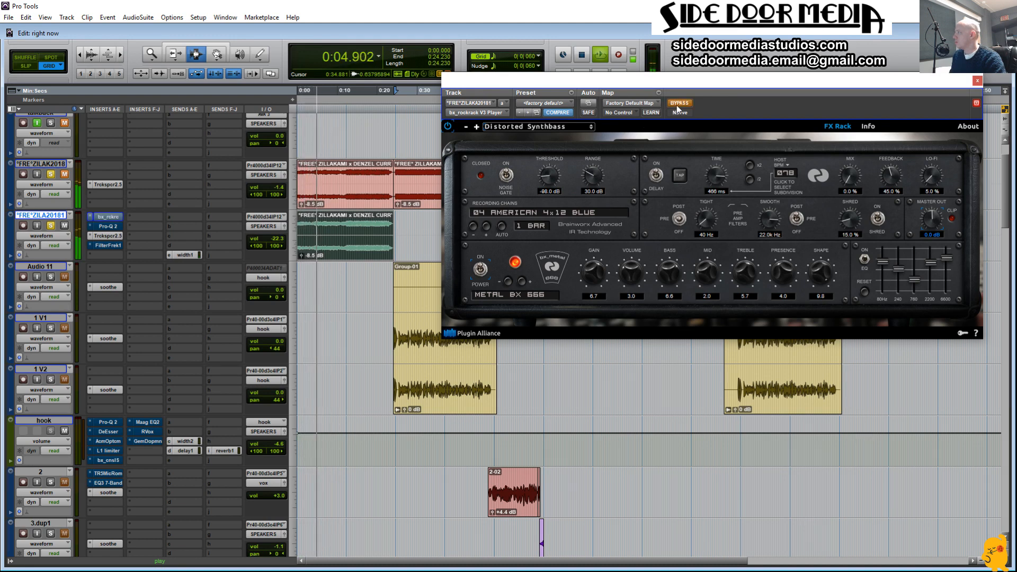
pyautogui.click(676, 105)
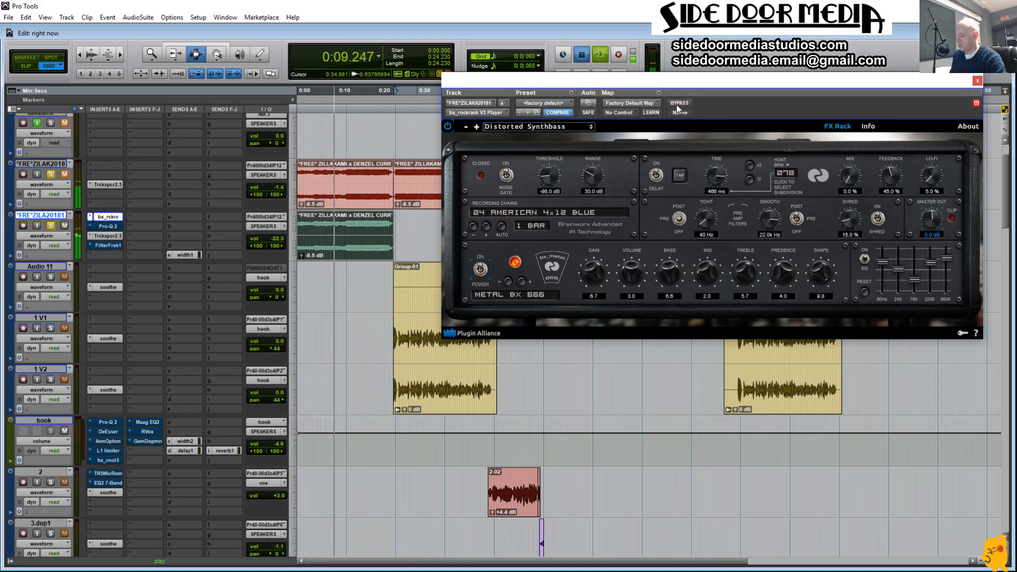
pyautogui.press('space')
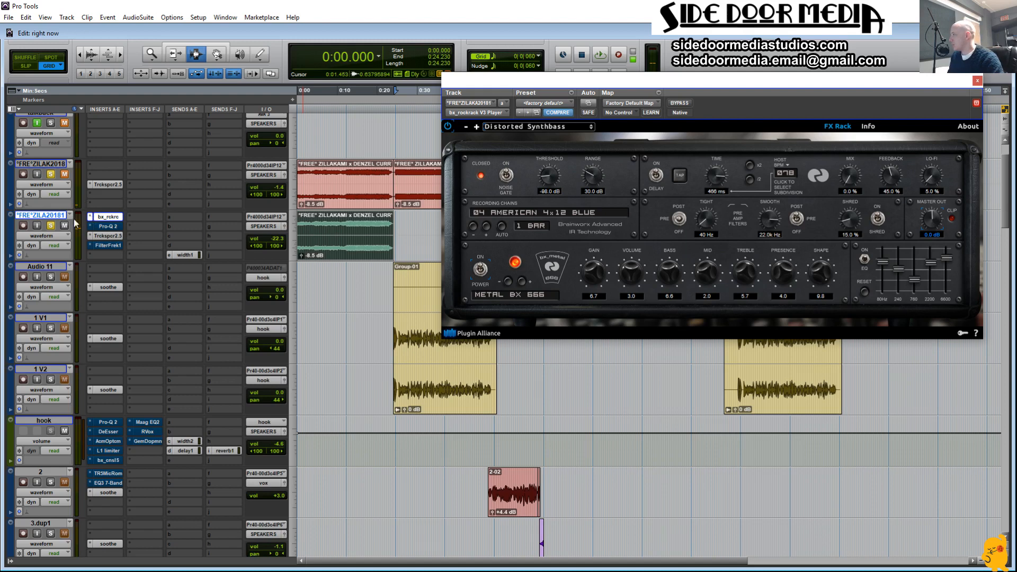
# Open Pro-Q 2 on the second beat track and take it out of bypass during playback
pyautogui.click(107, 226)
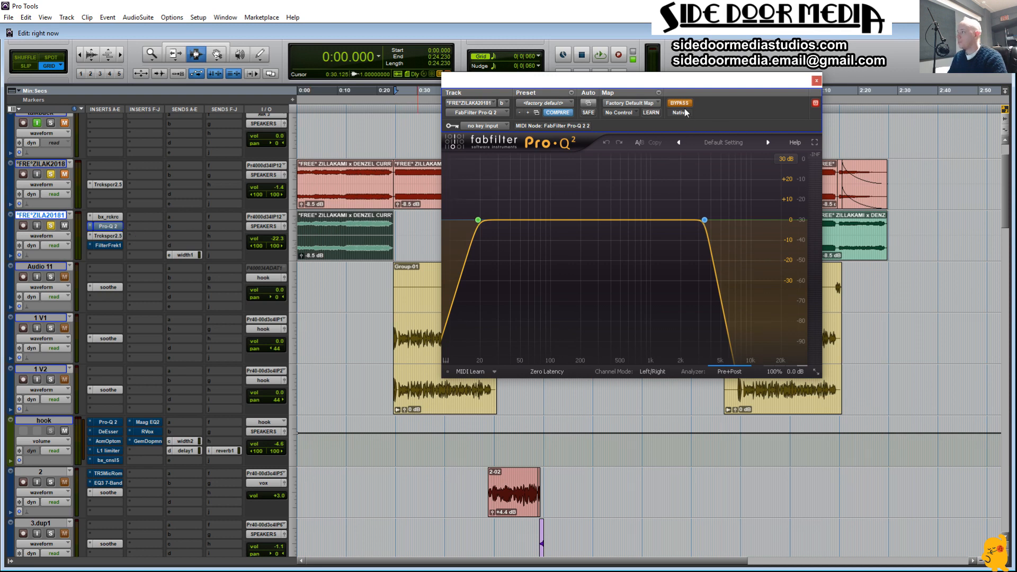
pyautogui.press('space')
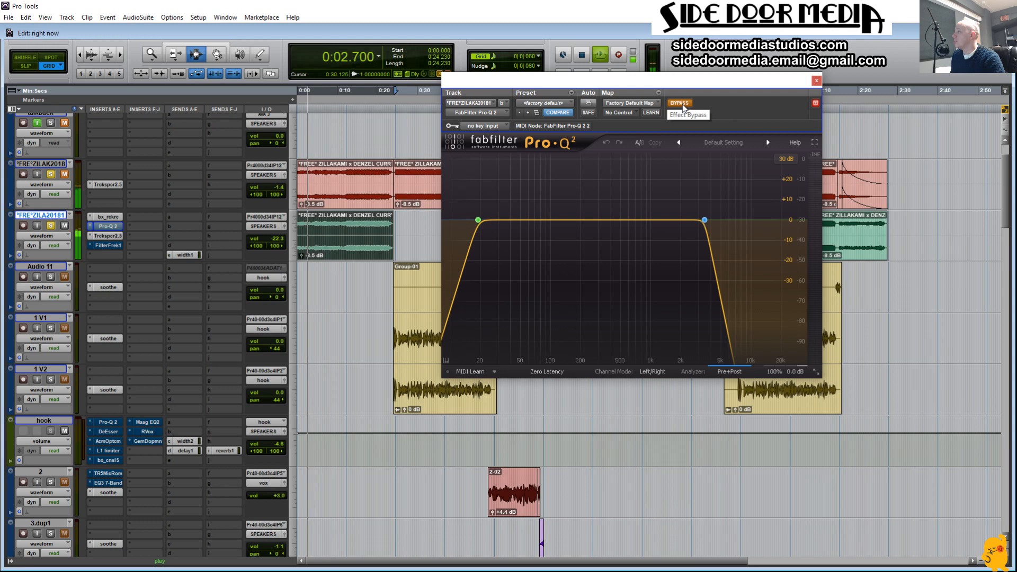
pyautogui.click(679, 104)
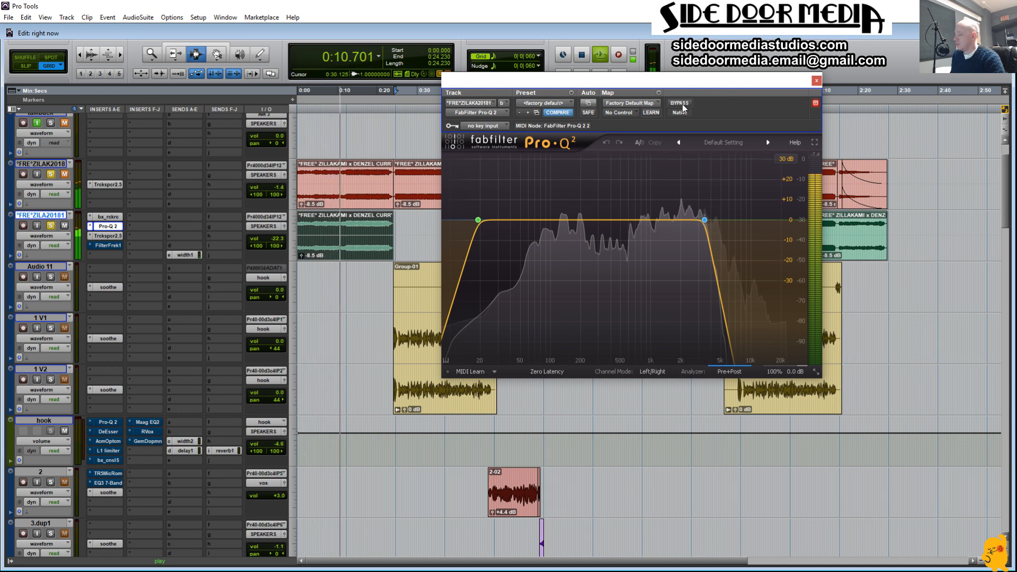
pyautogui.press('space')
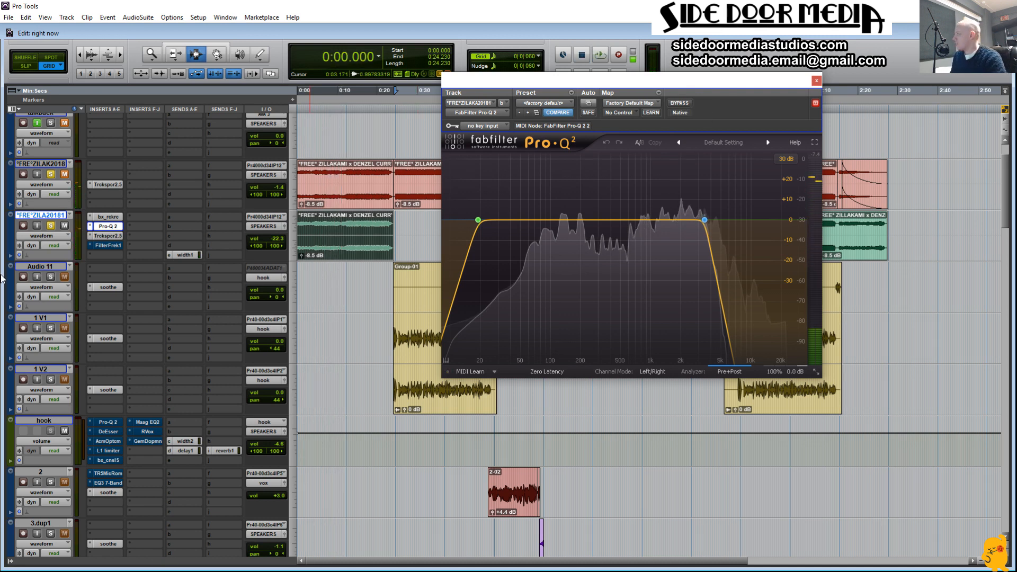
# View the second beat track's Trackspacer 2.5 insert, and audition its FilterFreak insert bypassed and active, leaving it active
pyautogui.click(114, 236)
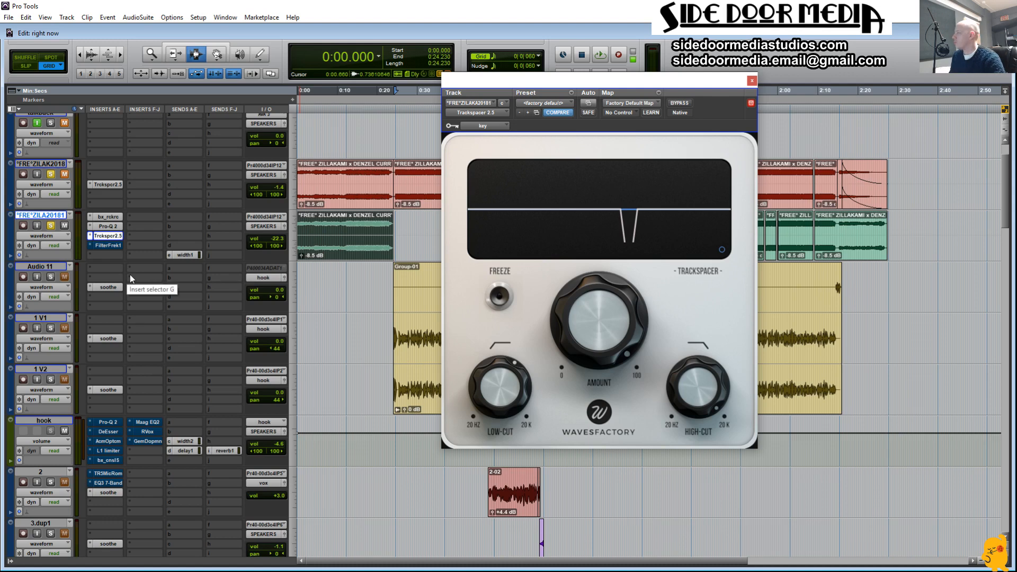
pyautogui.click(111, 247)
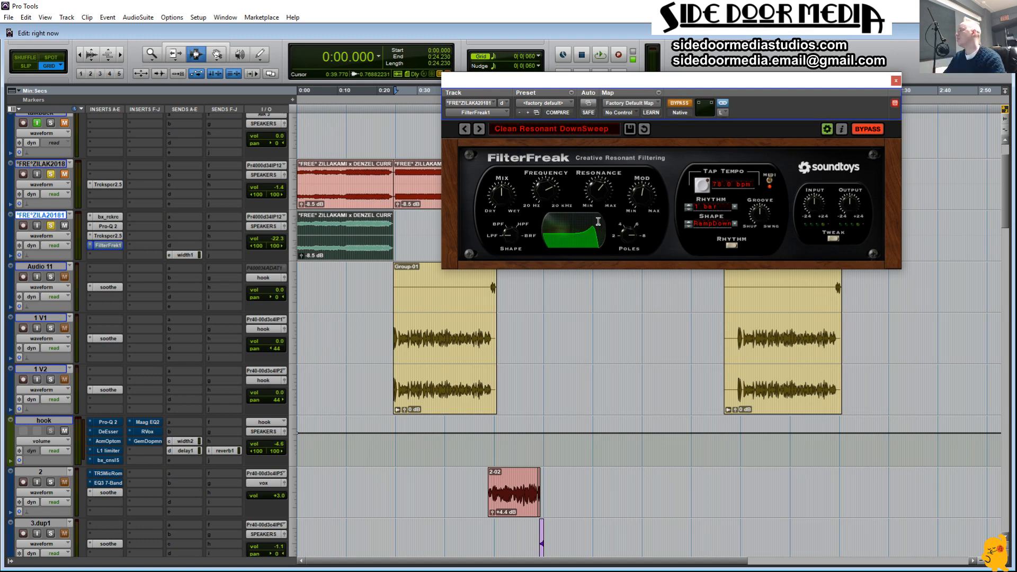
pyautogui.click(681, 105)
pyautogui.click(681, 104)
pyautogui.press('space')
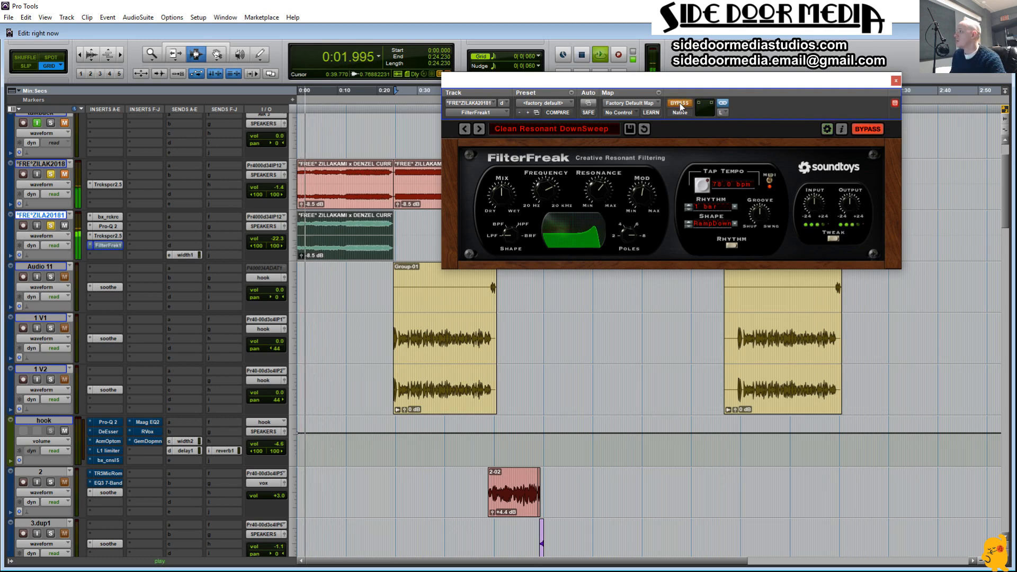
pyautogui.click(681, 104)
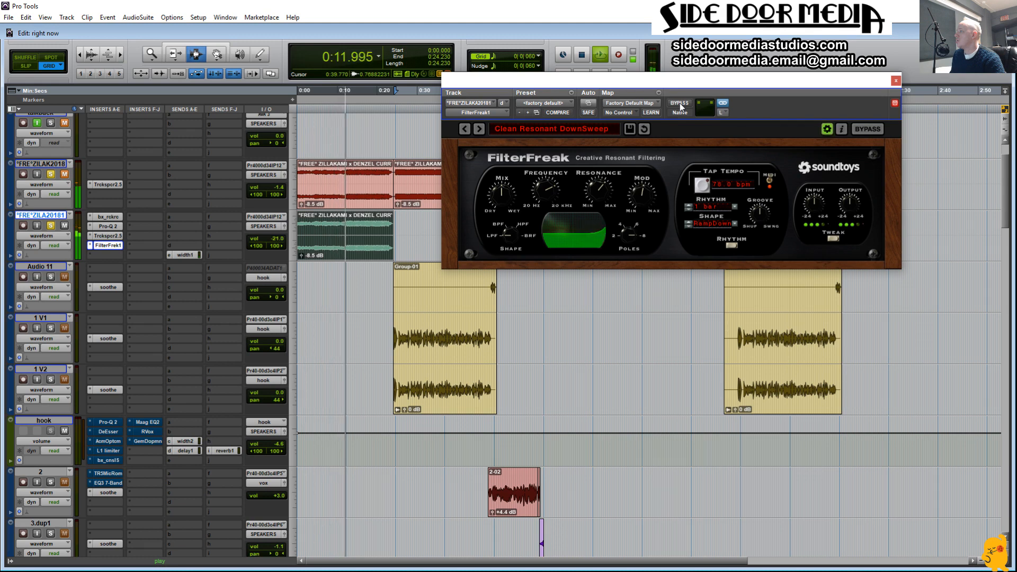
pyautogui.press('space')
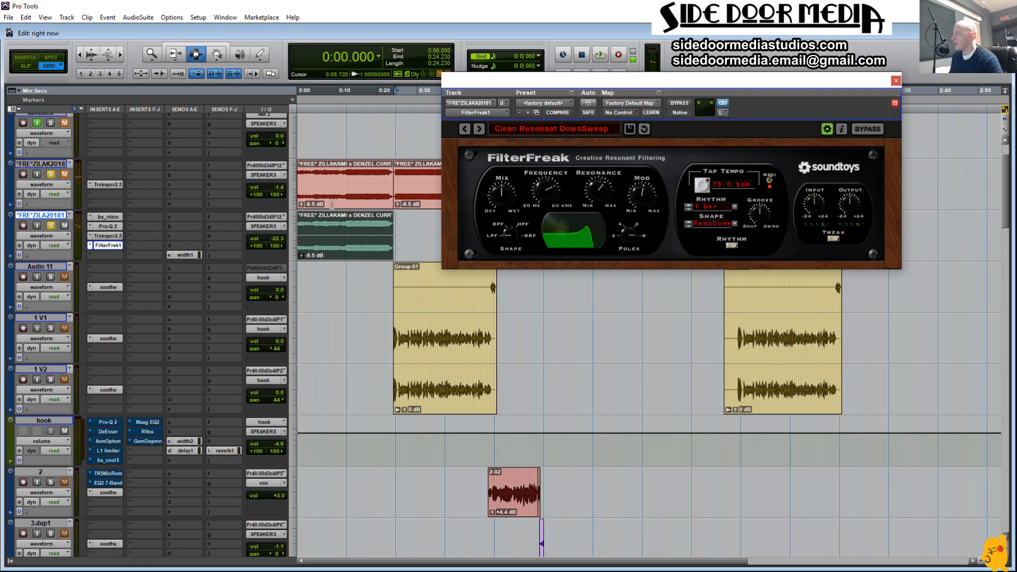
# Open the second beat track's width1 send and examine the Doubler2 insert on the width1 aux track
pyautogui.click(184, 255)
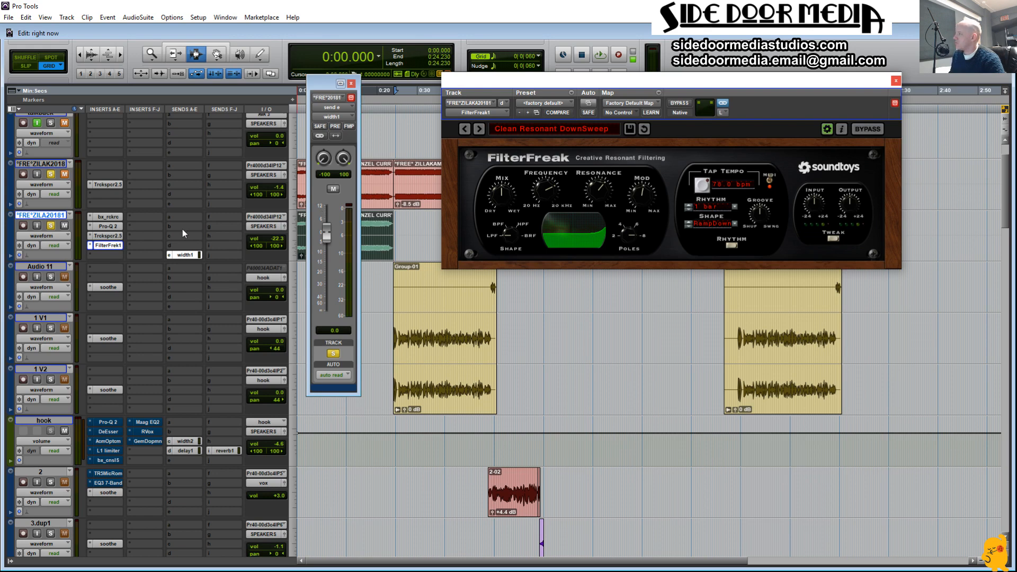
pyautogui.scroll(-8, 194, 232)
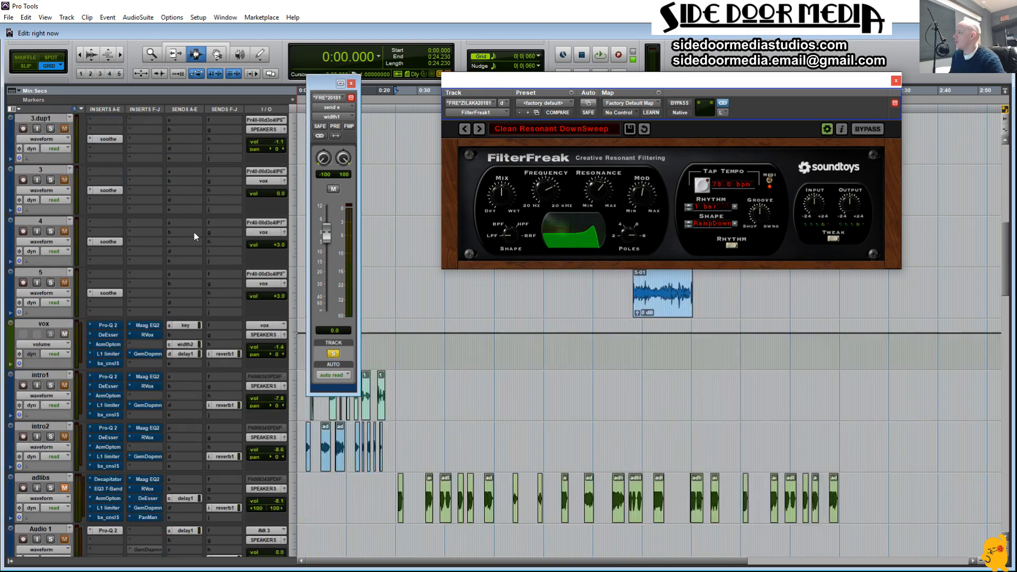
pyautogui.scroll(-5, 194, 232)
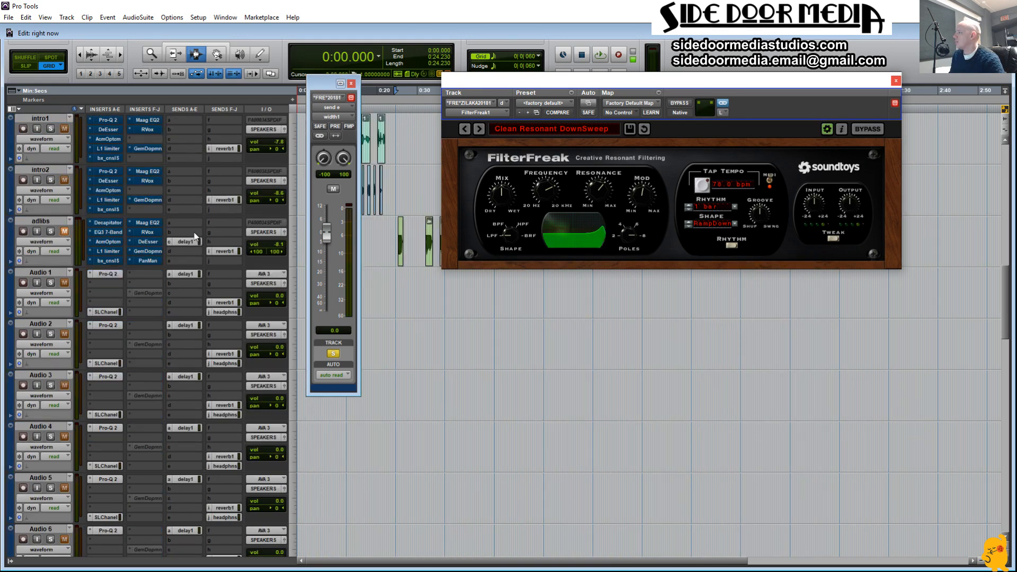
pyautogui.scroll(3, 193, 232)
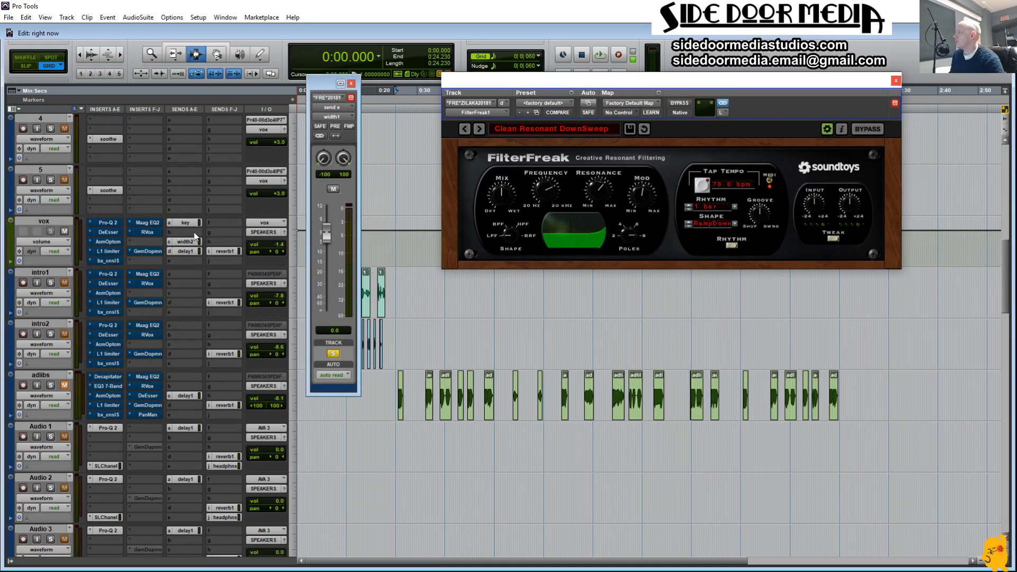
pyautogui.scroll(-10, 194, 232)
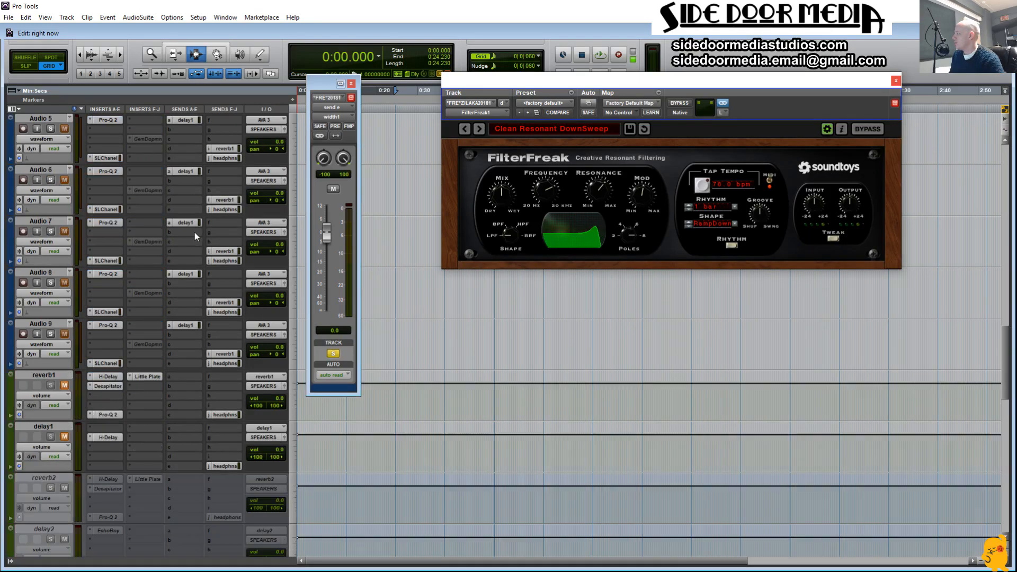
pyautogui.scroll(-12, 195, 232)
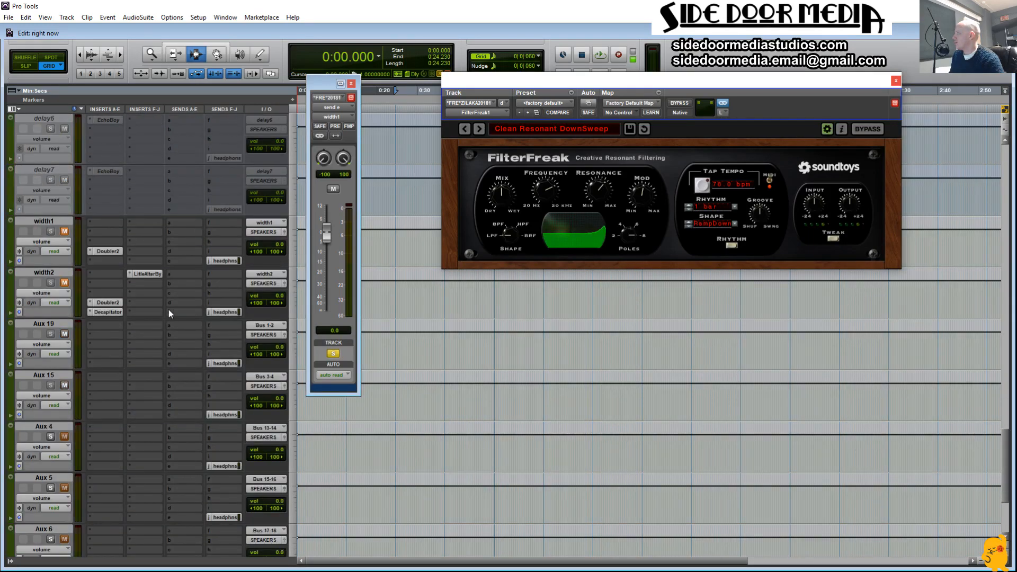
pyautogui.click(109, 250)
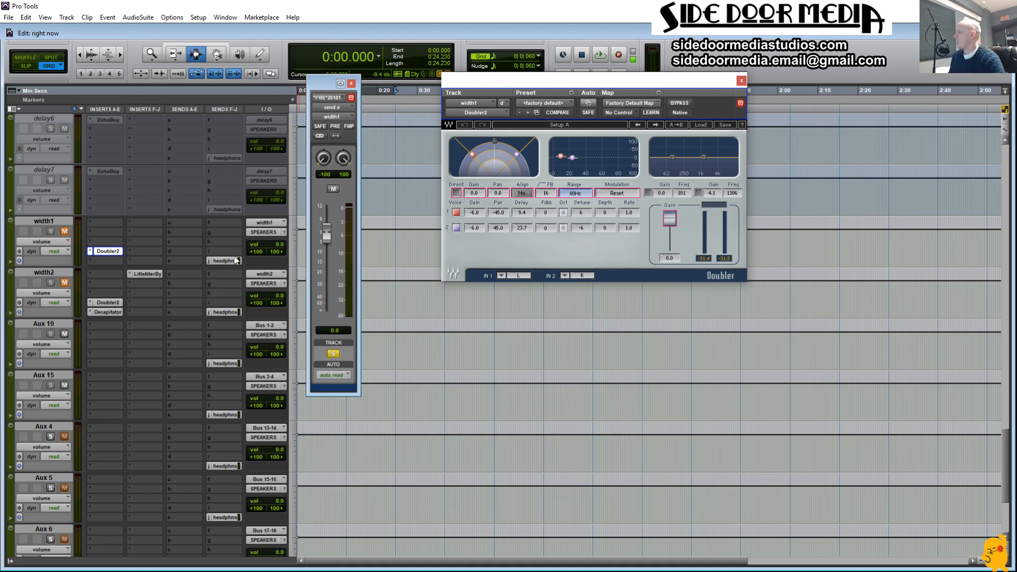
# Play the beat from the start, unmuting the width1 aux track to audition the widening, and stop playback
pyautogui.scroll(20, 432, 253)
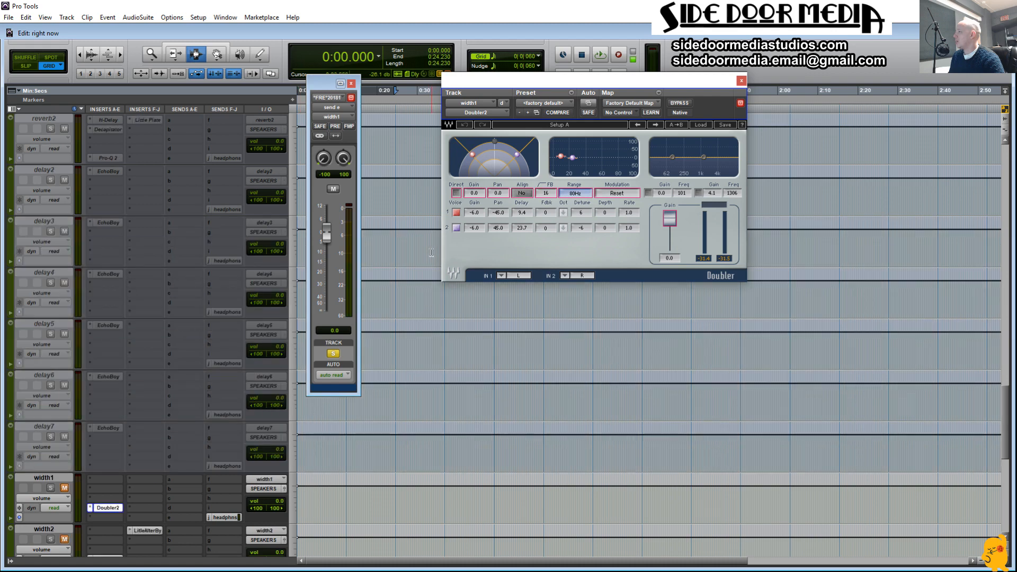
pyautogui.scroll(10, 433, 252)
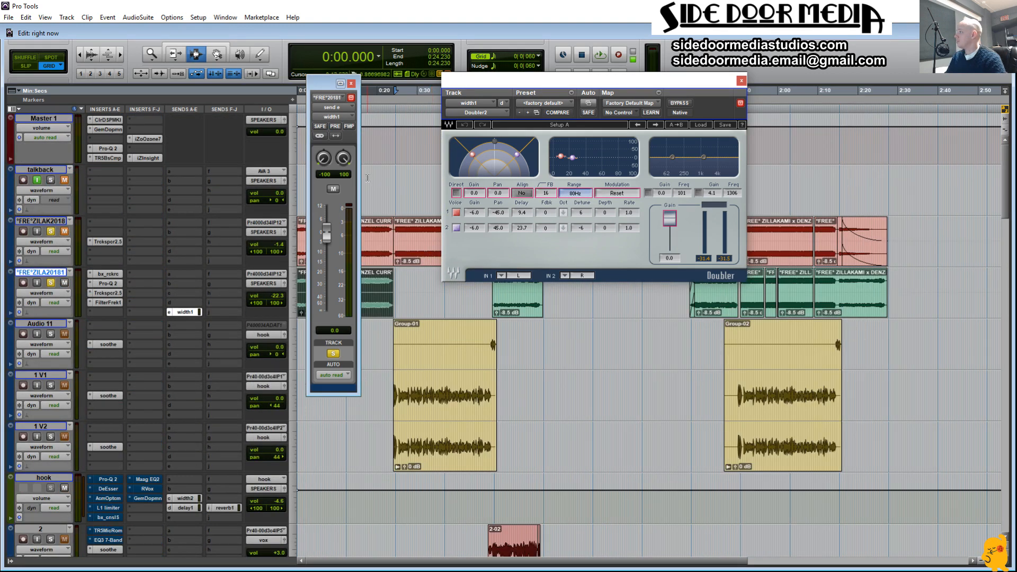
pyautogui.press('space')
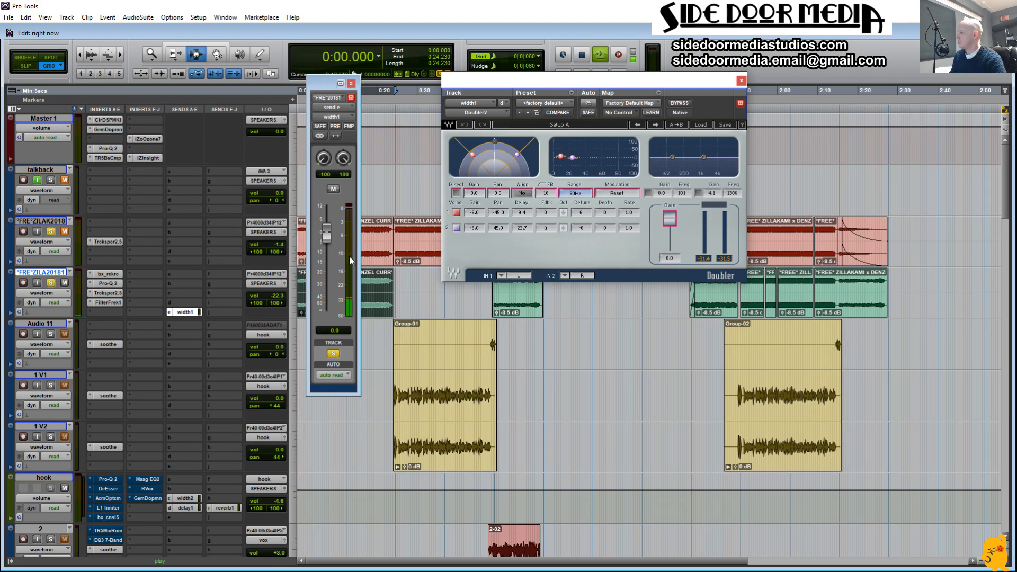
pyautogui.scroll(-20, 254, 271)
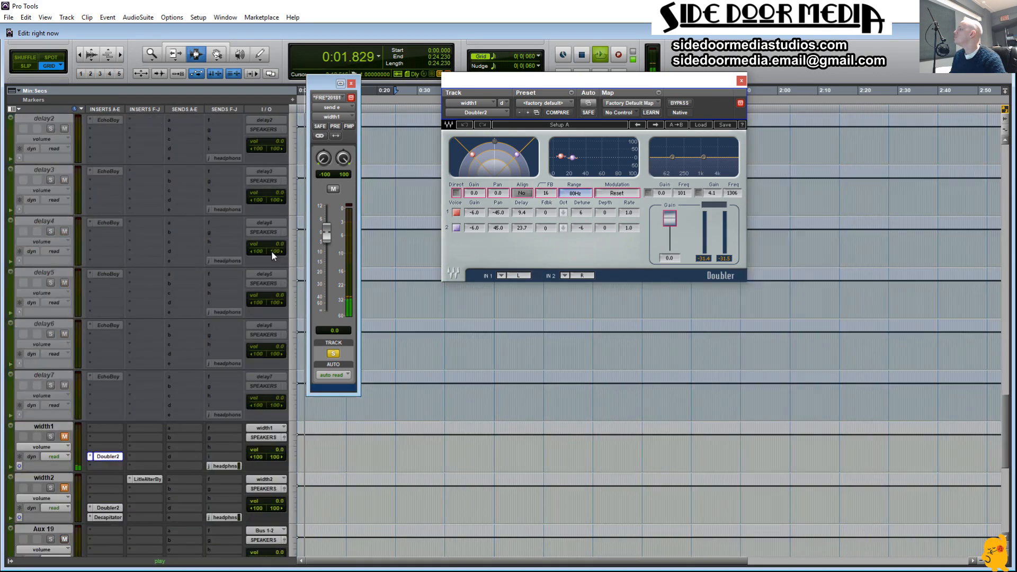
pyautogui.scroll(-1, 271, 250)
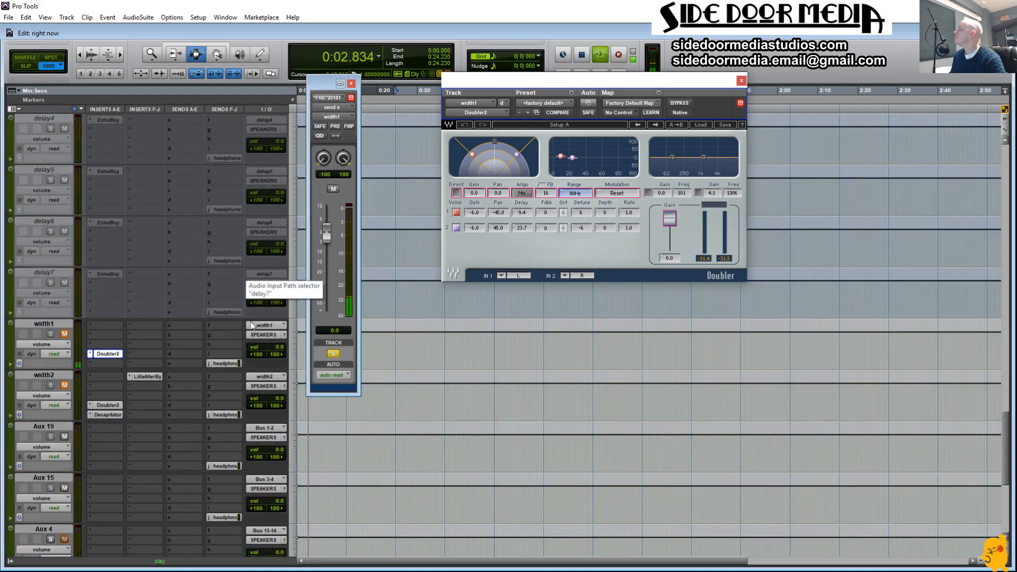
pyautogui.click(63, 335)
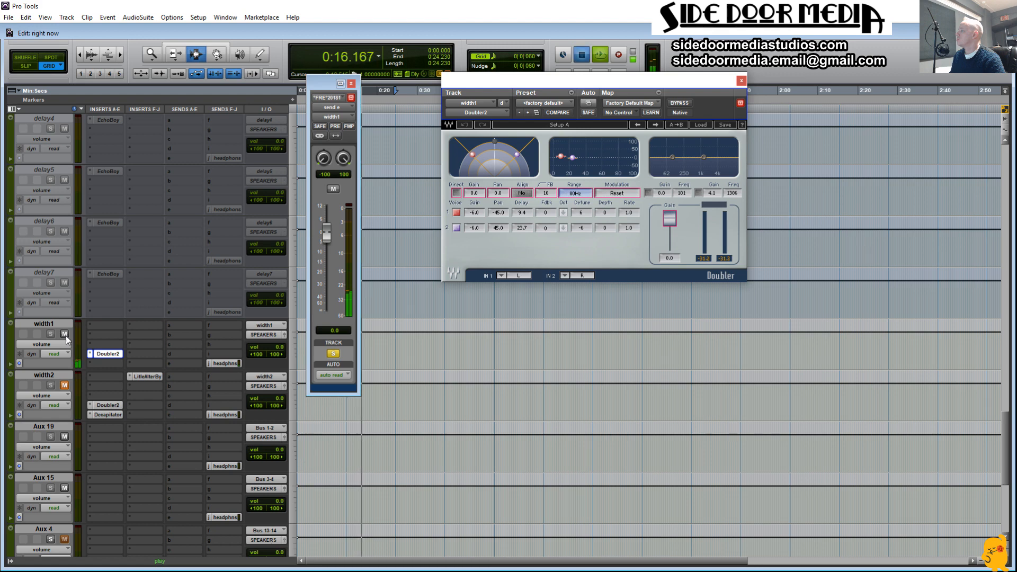
pyautogui.press('space')
# Close the width1 send and Doubler2 windows and go back to the two beat tracks
pyautogui.scroll(5, 162, 247)
pyautogui.scroll(10, 240, 332)
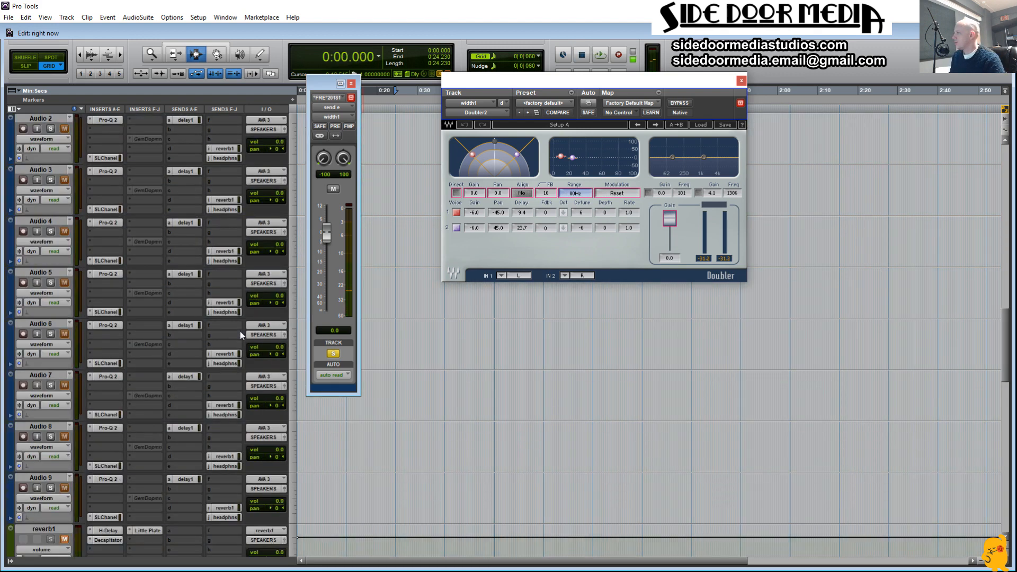
pyautogui.click(351, 83)
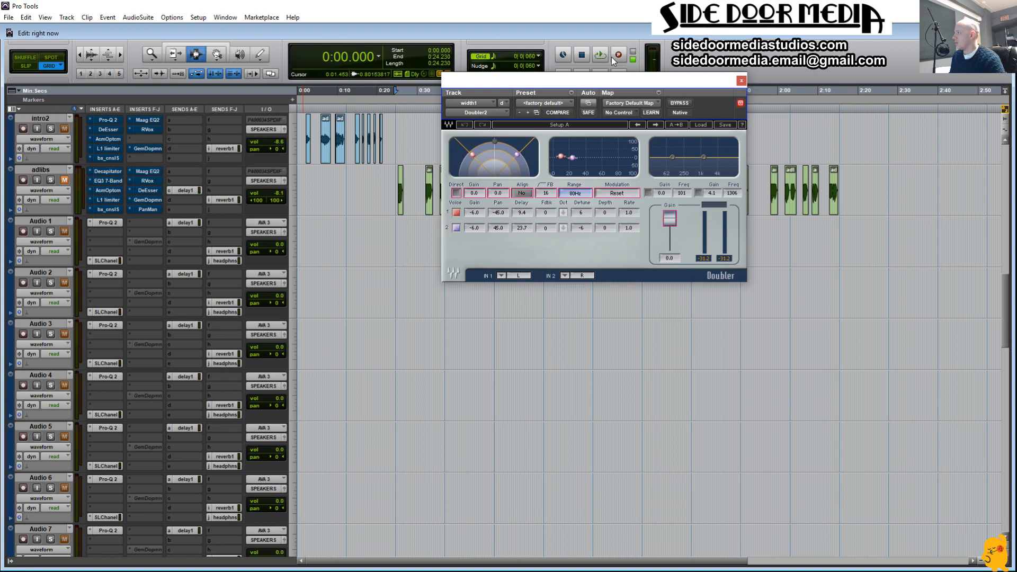
pyautogui.click(741, 81)
pyautogui.scroll(4, 503, 363)
pyautogui.scroll(10, 503, 363)
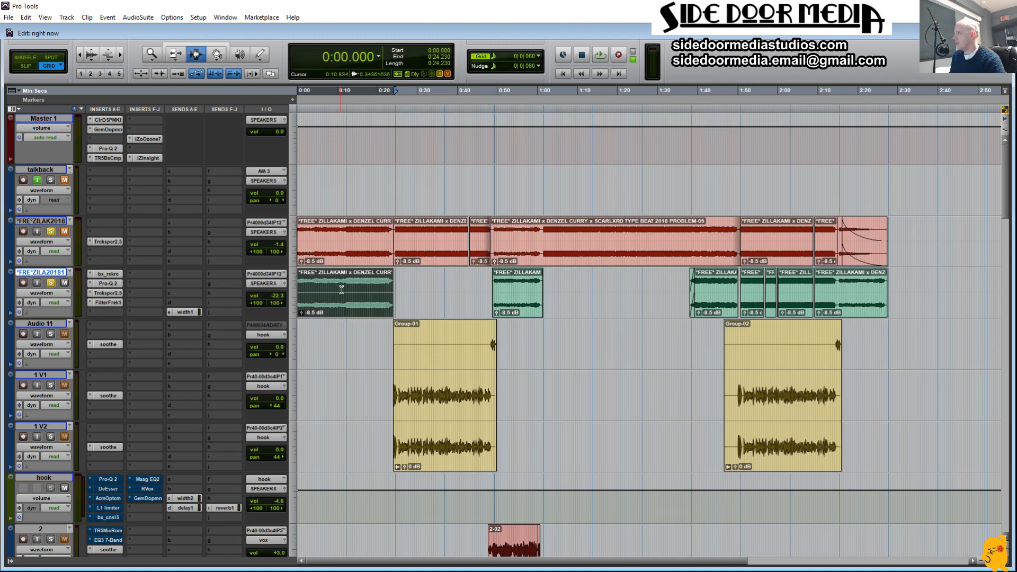
# Highlight the second beat track's short middle clip and check the verse vocals arranged below it
pyautogui.scroll(-1, 370, 287)
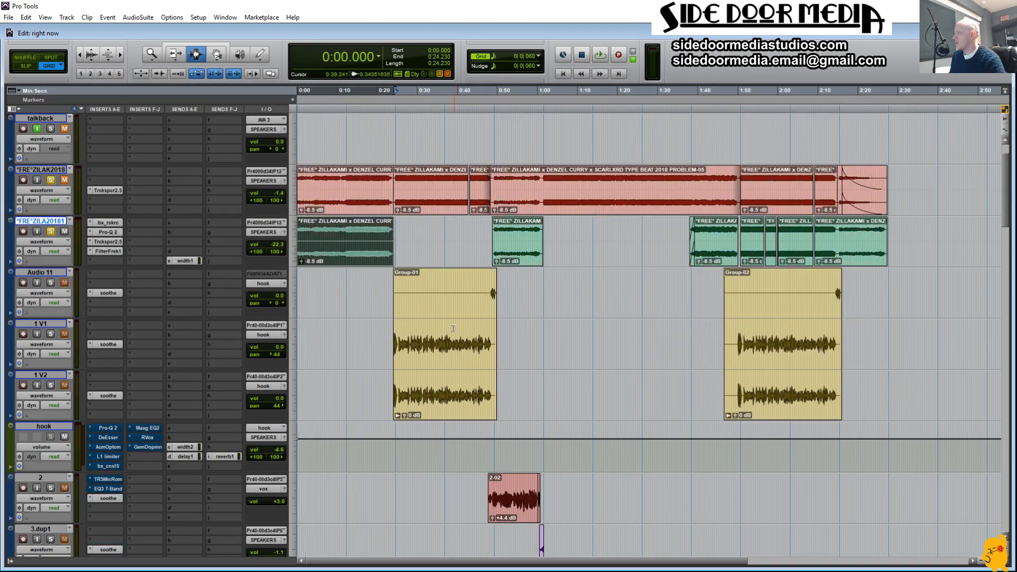
pyautogui.moveTo(489, 243); pyautogui.dragTo(556, 243)
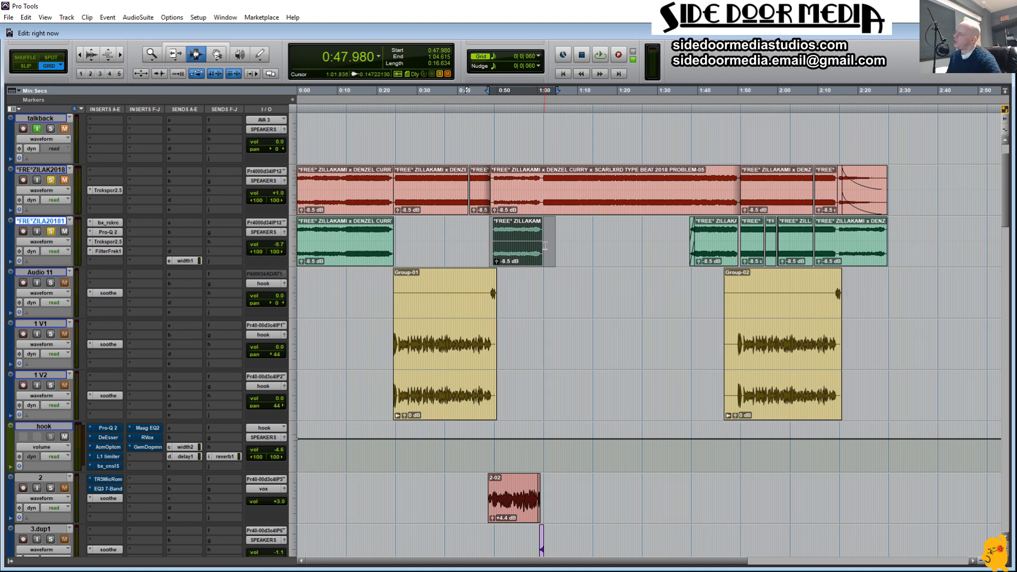
pyautogui.scroll(-8, 659, 397)
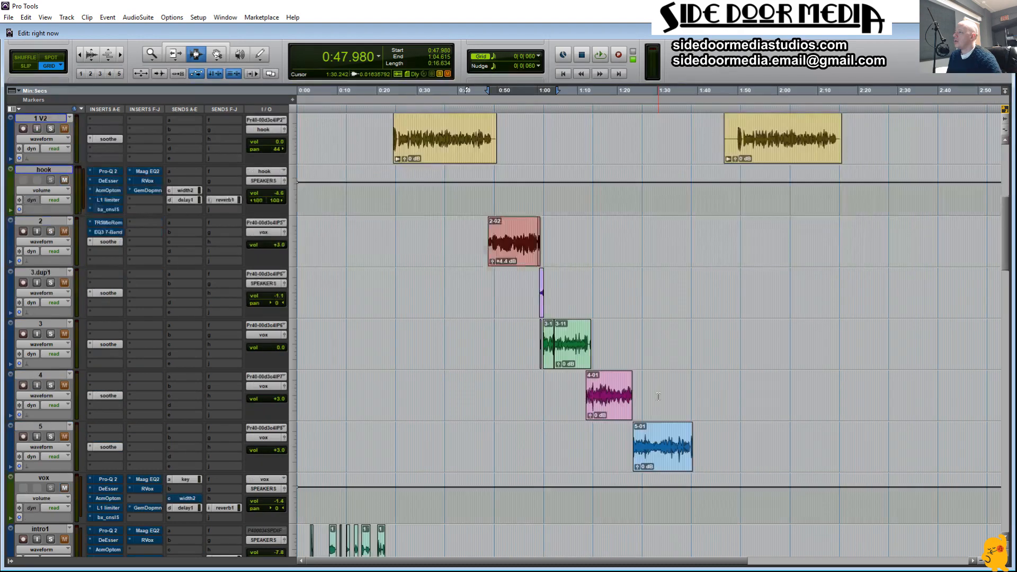
pyautogui.scroll(10, 711, 440)
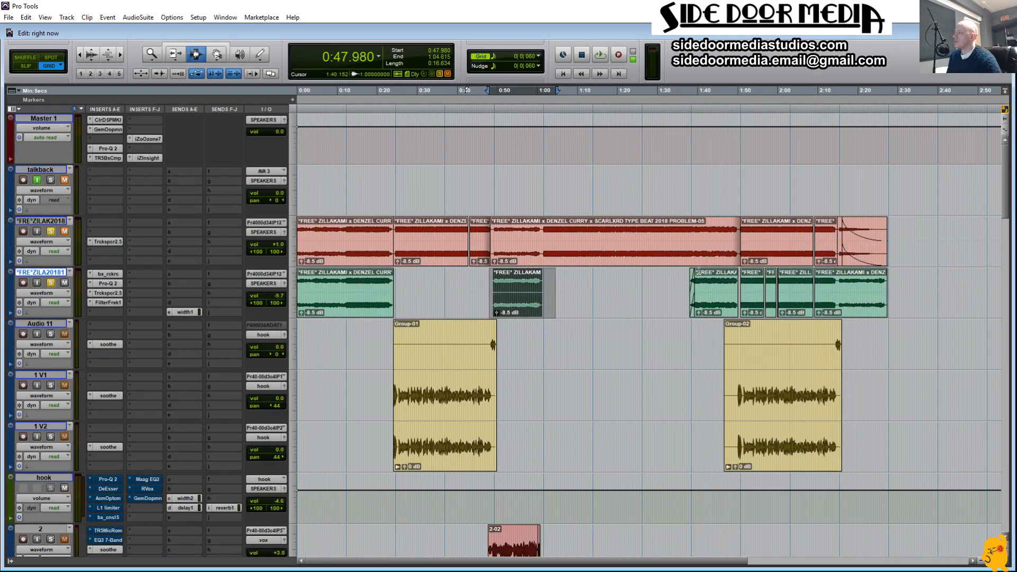
# Zoom to the second beat track's final group of clips and highlight the ending on both beat tracks
pyautogui.click(688, 288)
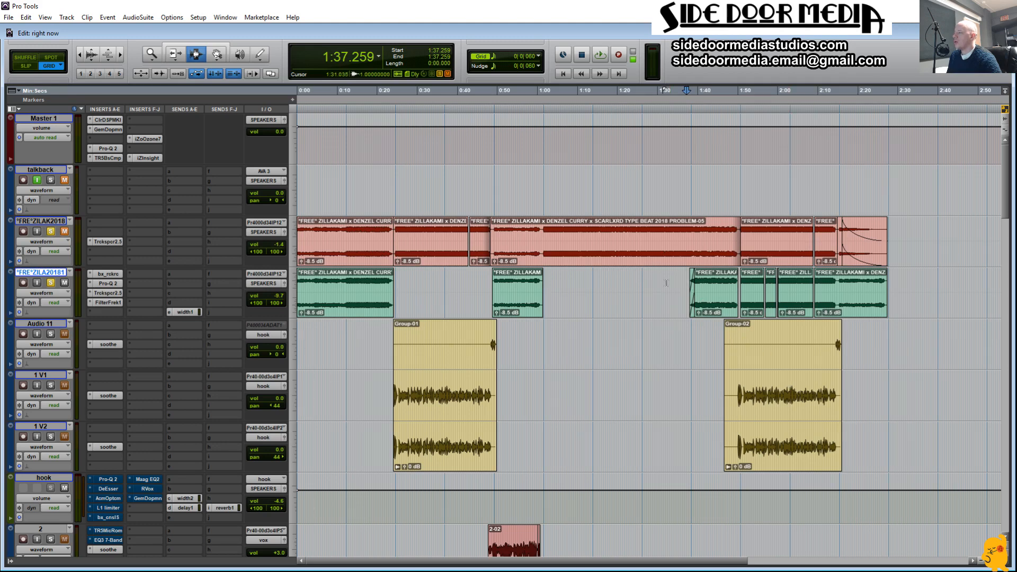
pyautogui.moveTo(685, 306); pyautogui.dragTo(899, 305)
pyautogui.hotkey('alt', 'f')
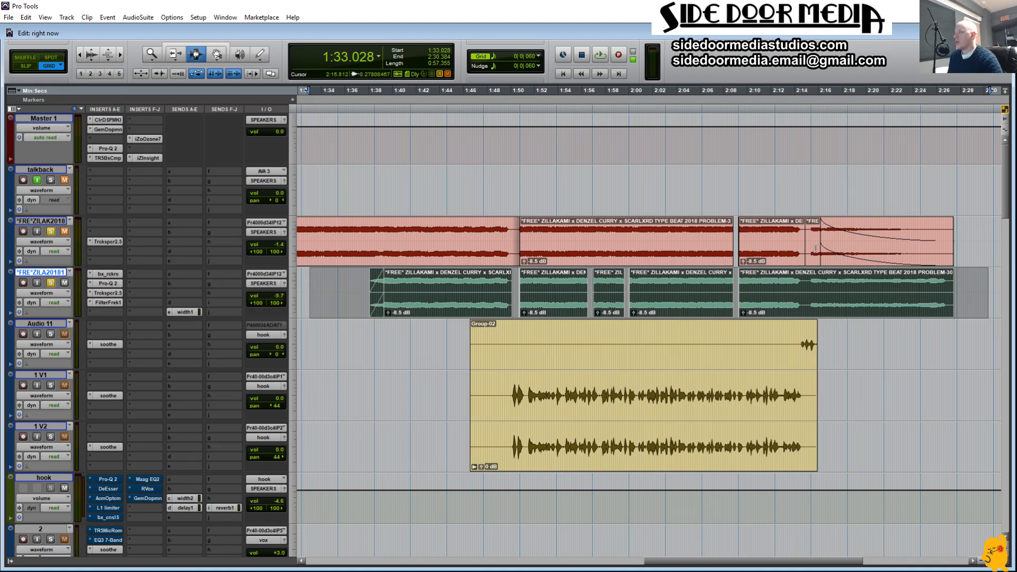
pyautogui.moveTo(816, 249); pyautogui.dragTo(961, 247)
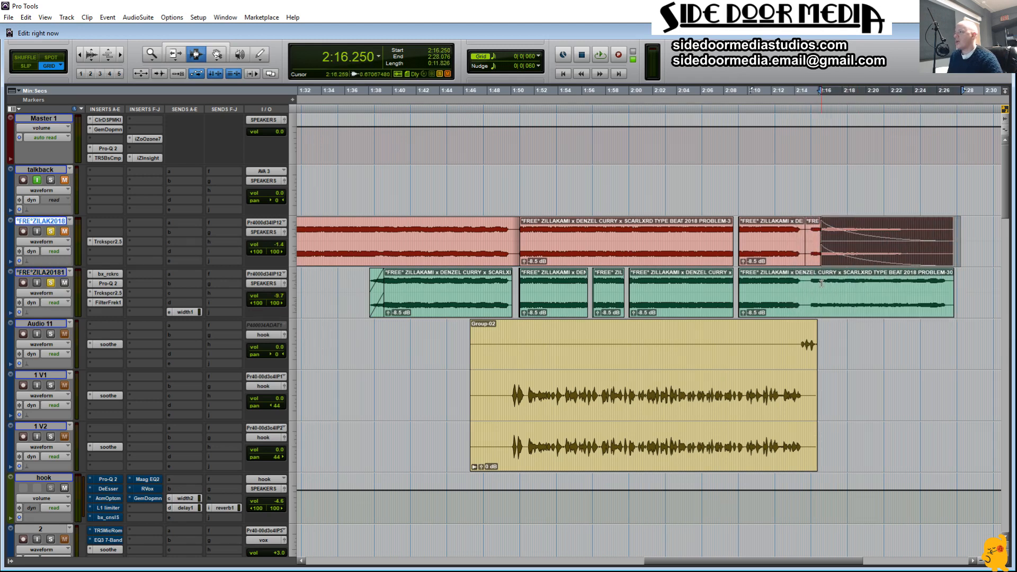
pyautogui.moveTo(822, 288); pyautogui.dragTo(960, 296)
pyautogui.click(871, 313)
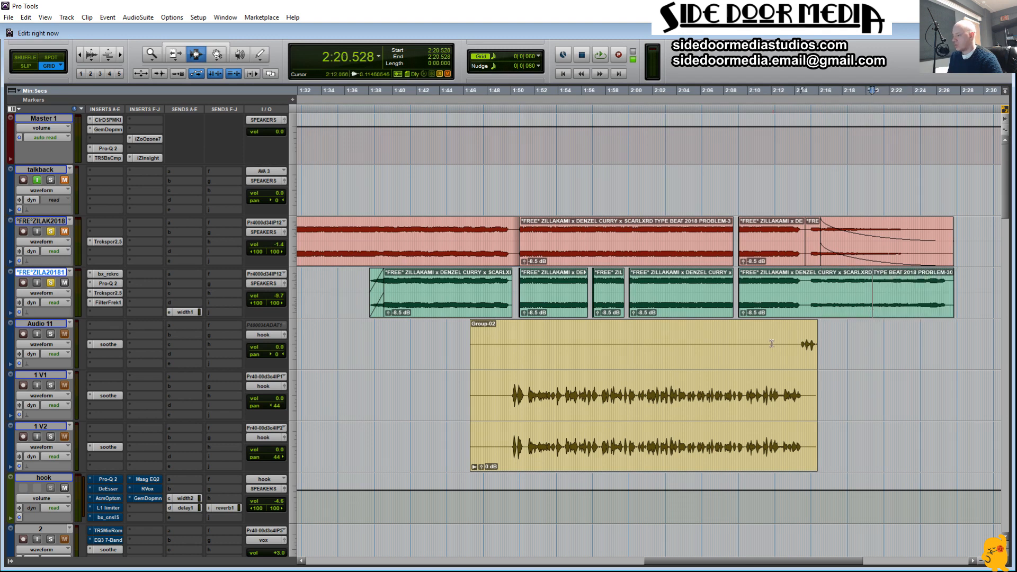
# Play both beat tracks from the session start, unmuting the second beat track during playback, and stop
pyautogui.press('Return')
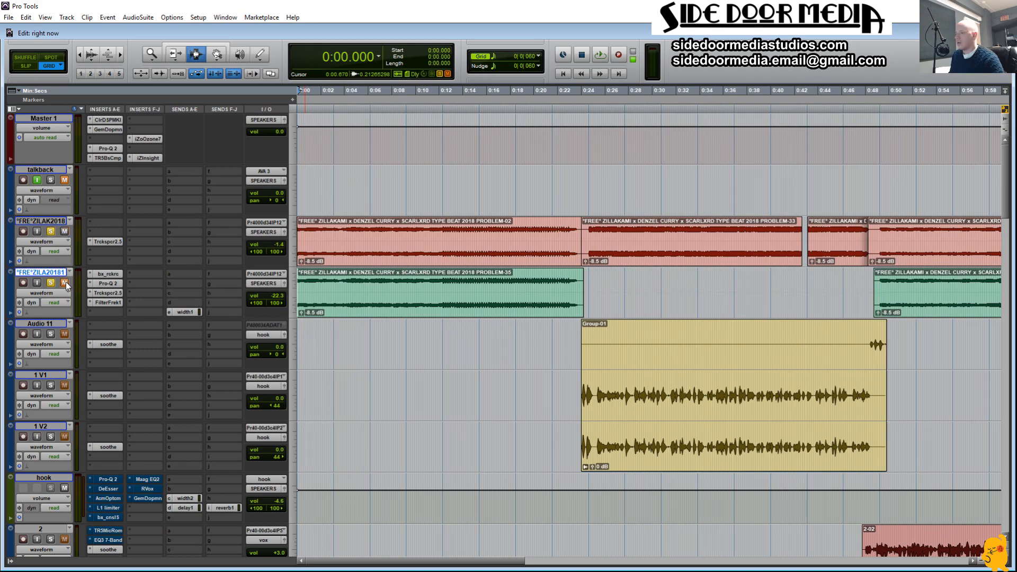
pyautogui.press('space')
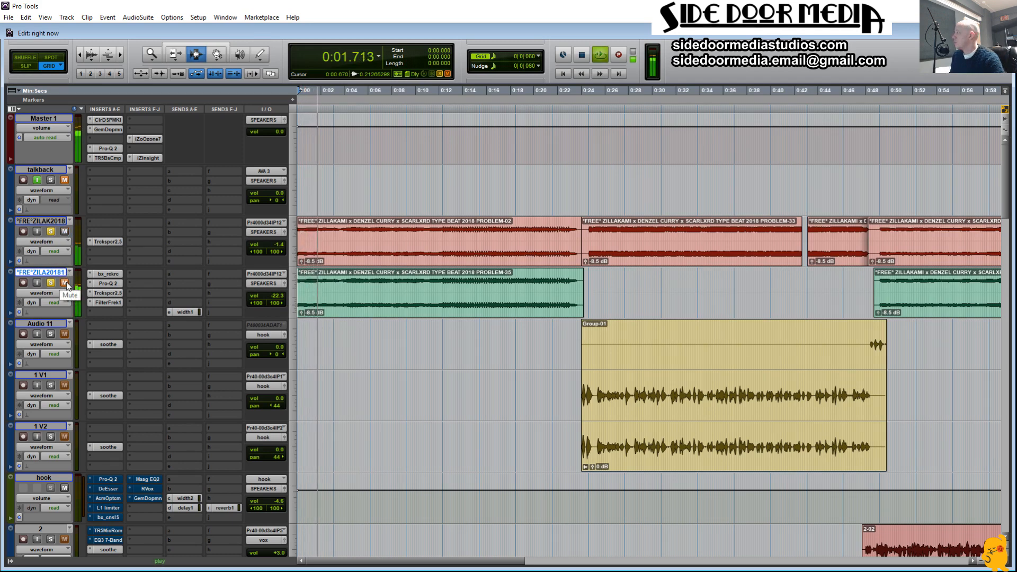
pyautogui.click(64, 282)
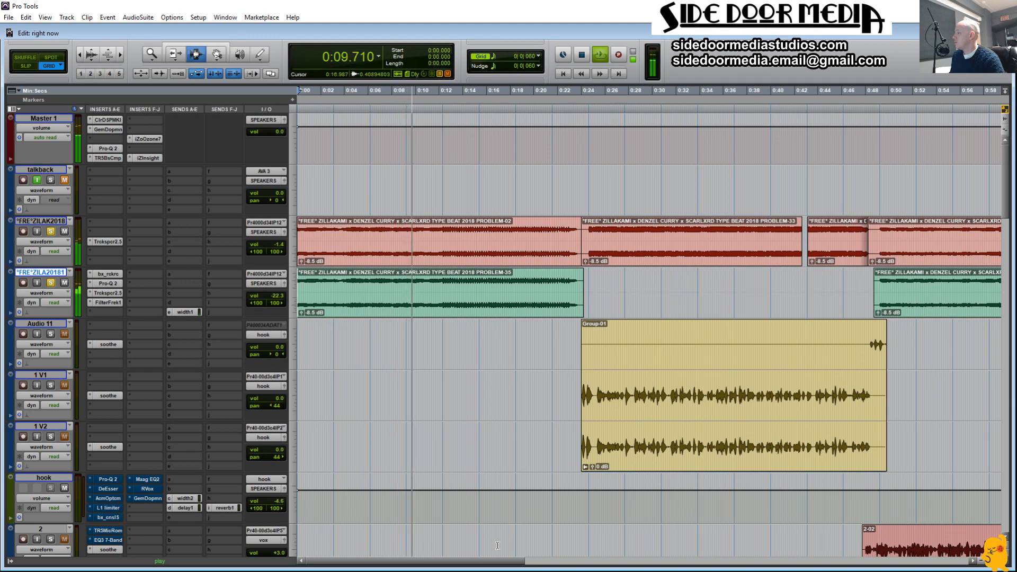
pyautogui.moveTo(489, 562); pyautogui.dragTo(758, 569)
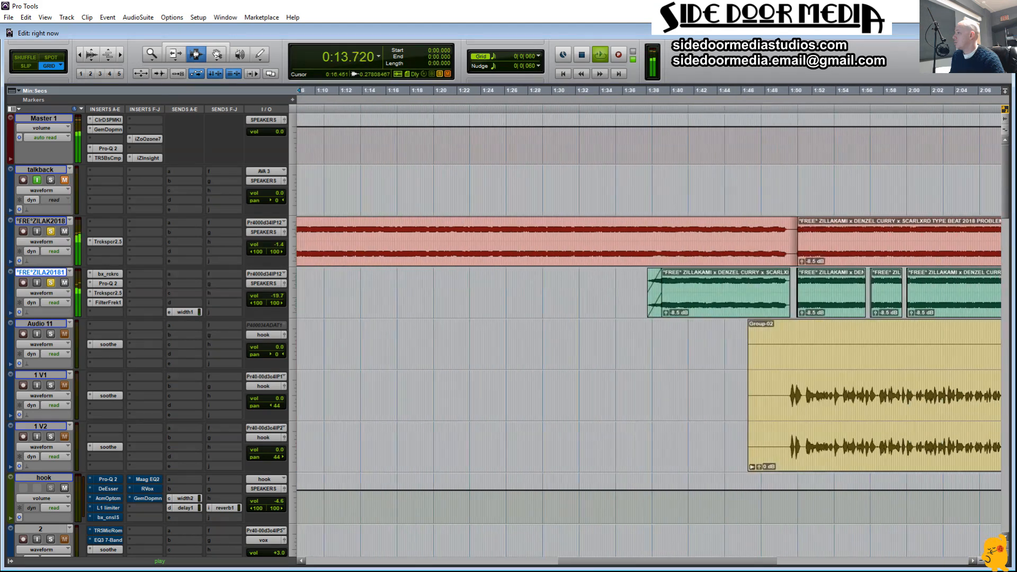
pyautogui.press('space')
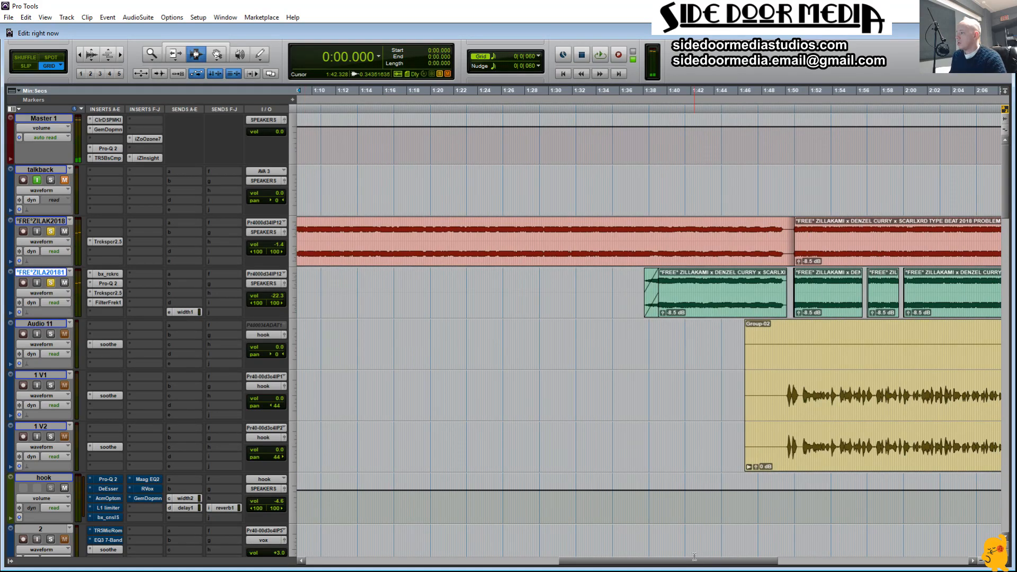
# Examine the fade-in on the second beat track's final section and play the song from about 1:47
pyautogui.moveTo(692, 562); pyautogui.dragTo(772, 569)
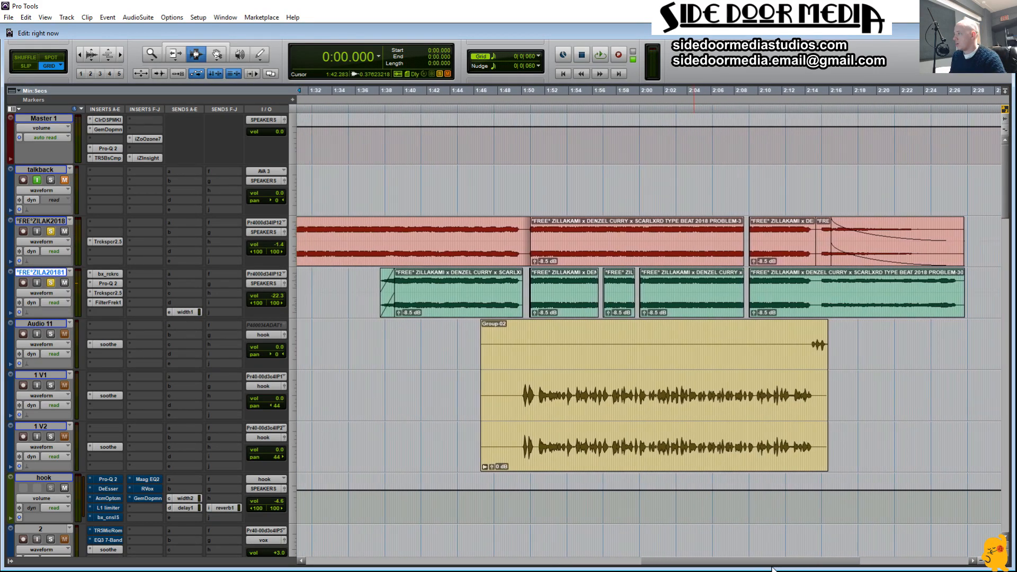
pyautogui.click(390, 304)
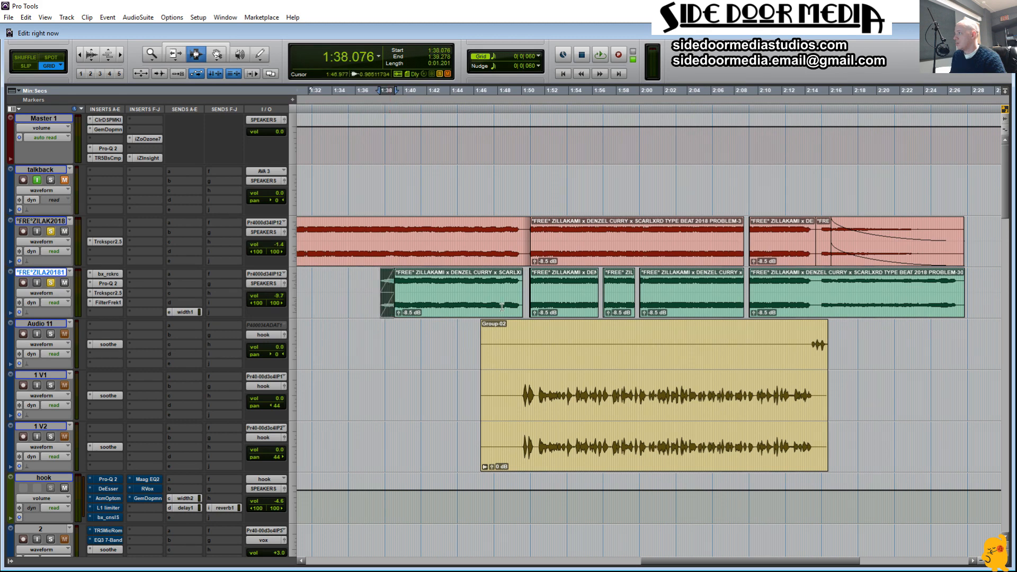
pyautogui.click(485, 294)
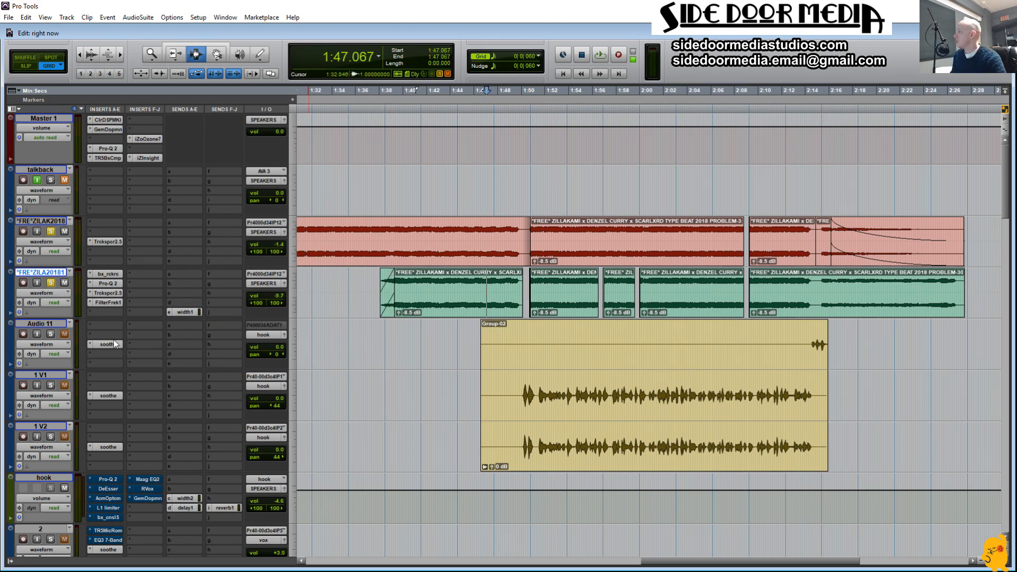
pyautogui.press('space')
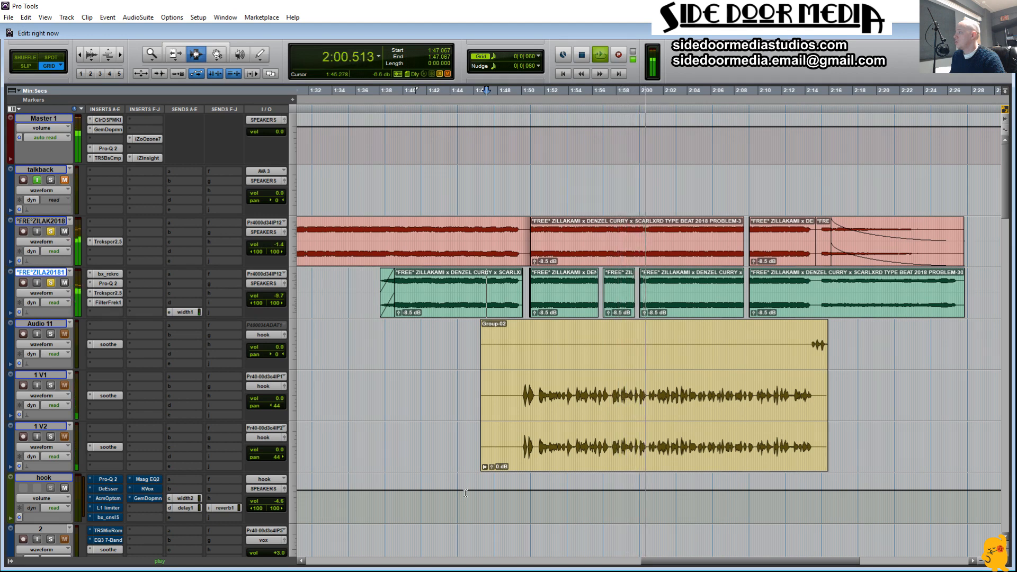
pyautogui.click(819, 288)
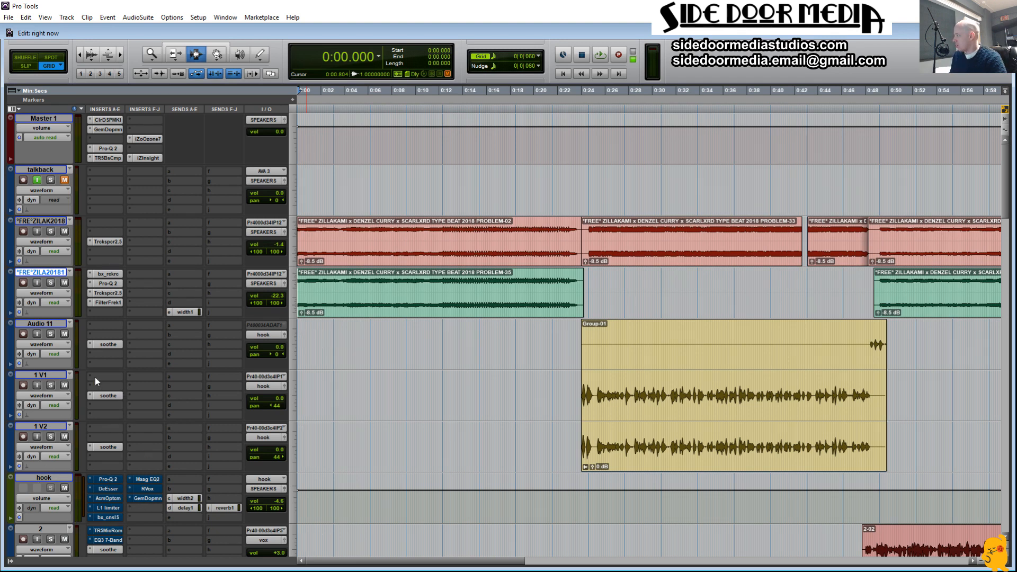
# Point out the 1 V1, 1 V2 and Audio 11 vocal tracks and ungroup the first hook clip group, Group-01
pyautogui.click(47, 377)
pyautogui.keyDown('shift'); pyautogui.click(47, 429); pyautogui.keyUp('shift')
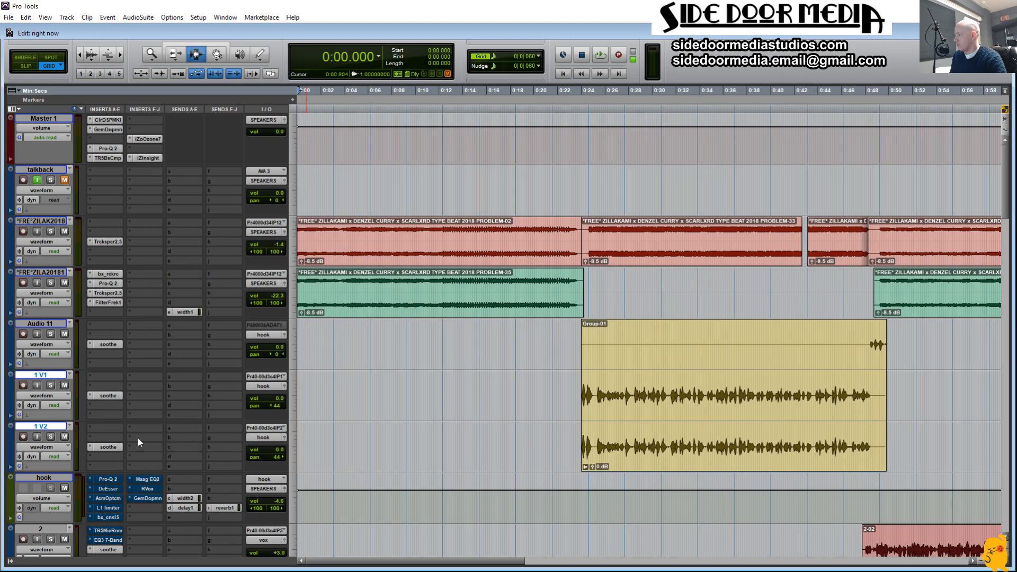
pyautogui.click(52, 325)
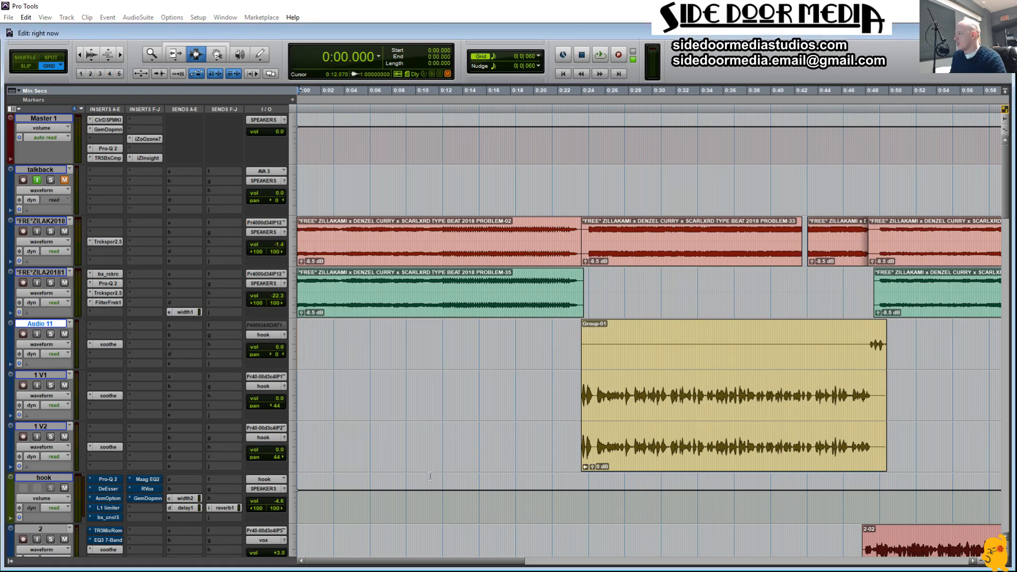
pyautogui.rightClick(722, 432)
pyautogui.click(761, 385)
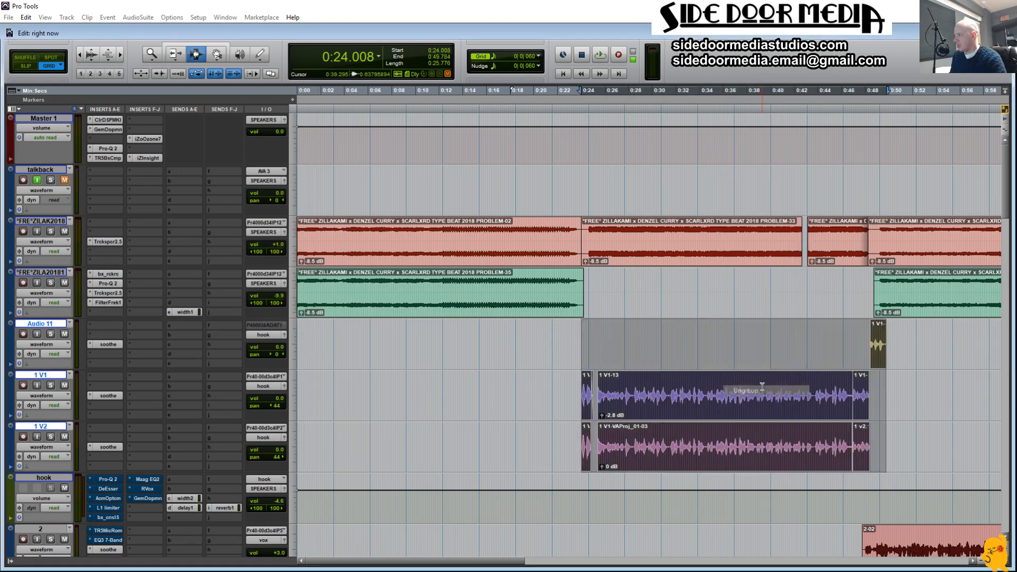
# Zoom to the first hook's clips on 1 V1 and 1 V2, and select all of that hook's clips on 1 V1
pyautogui.moveTo(535, 445); pyautogui.dragTo(886, 417)
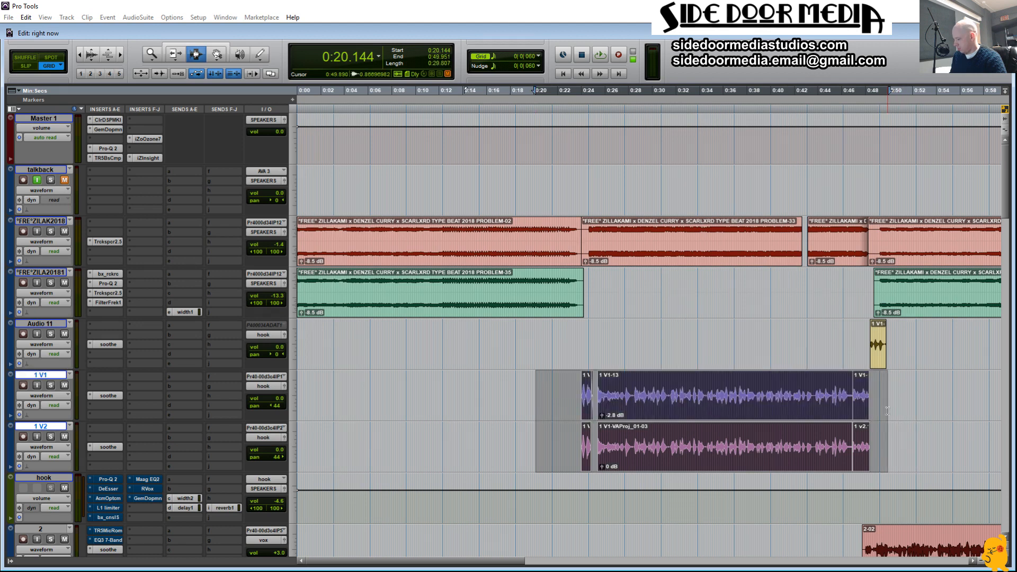
pyautogui.hotkey('alt', 'f')
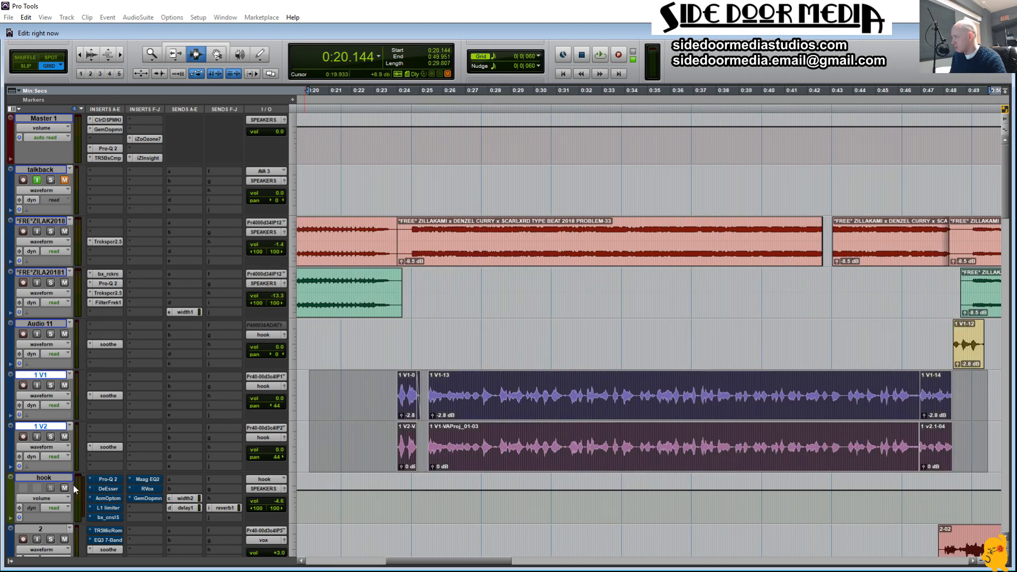
pyautogui.press('alt')
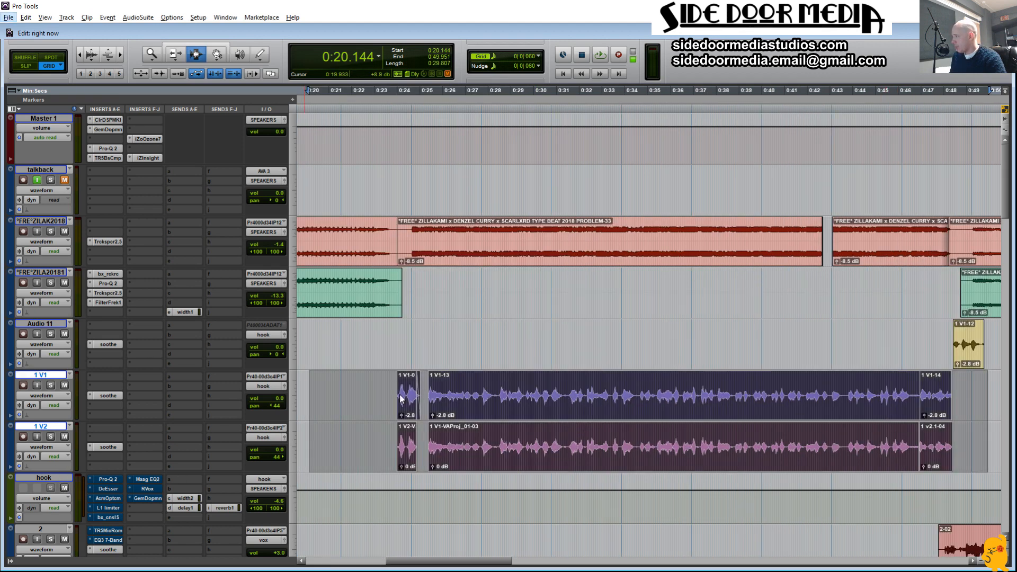
pyautogui.click(400, 405)
pyautogui.doubleClick(409, 414)
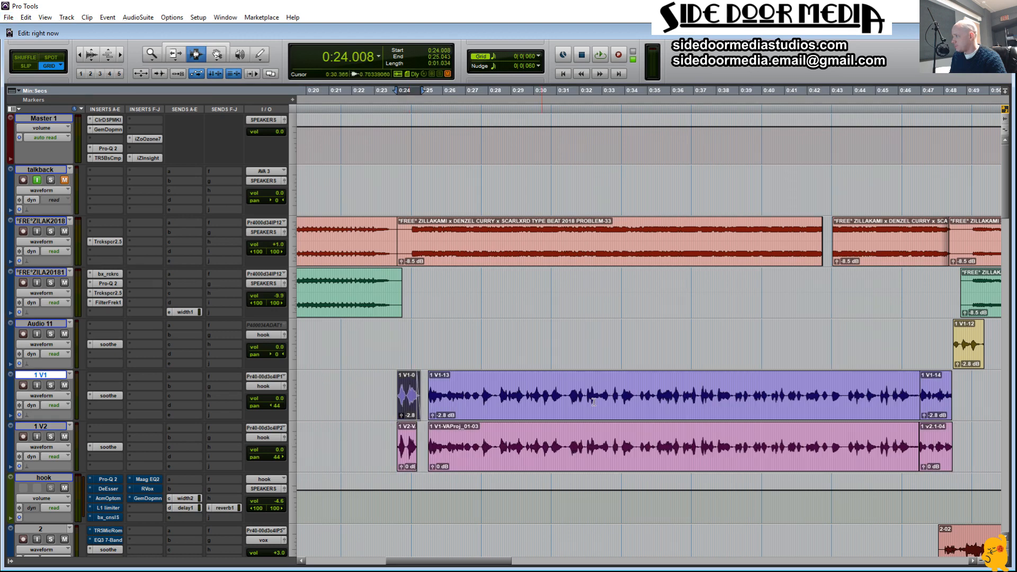
pyautogui.keyDown('shift'); pyautogui.click(925, 405); pyautogui.keyUp('shift')
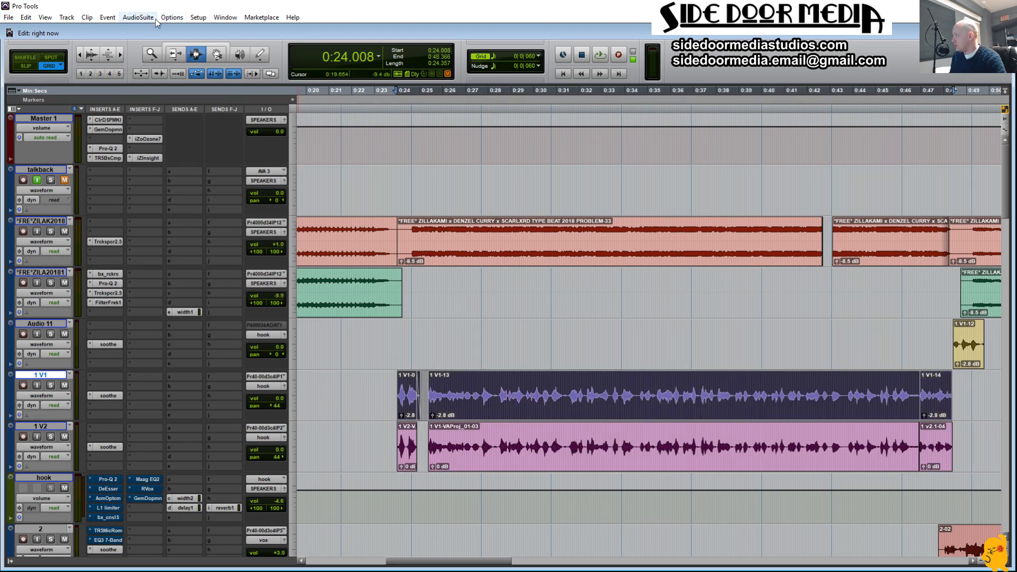
# Open the VocALign Project AudioSuite plug-in for the selected 1 V1 hook clips and move its window above the vocal tracks
pyautogui.click(151, 20)
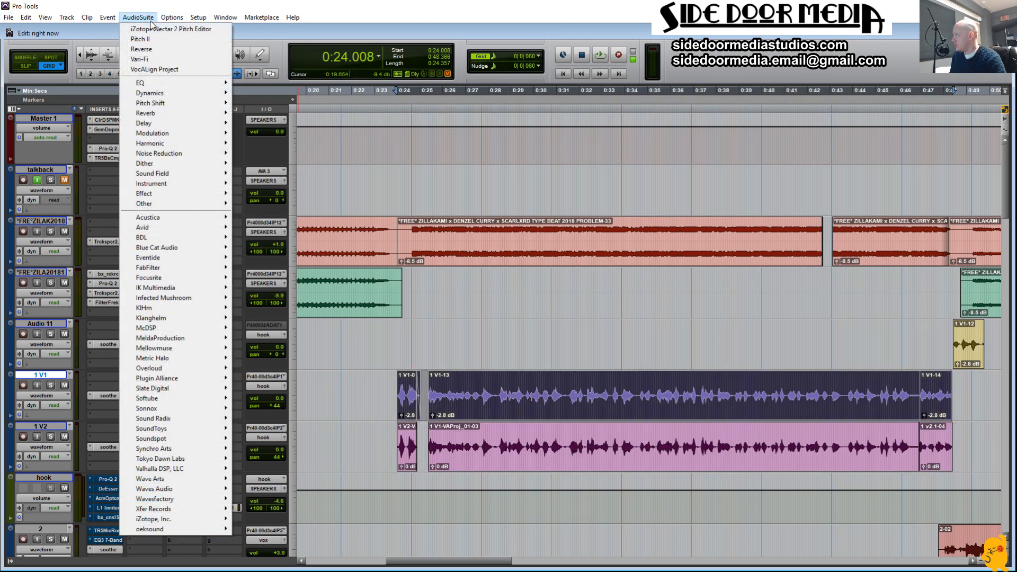
pyautogui.click(176, 70)
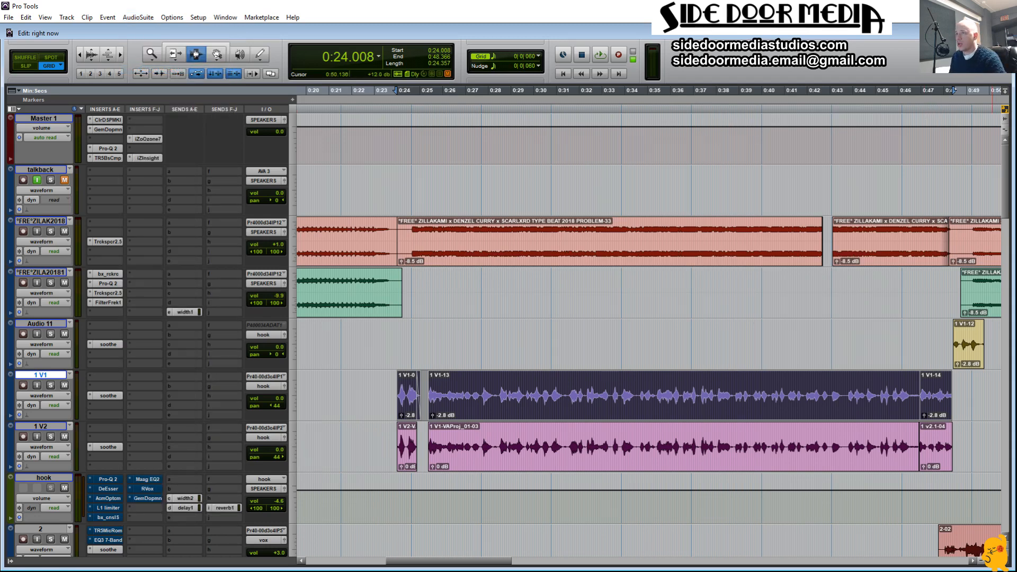
pyautogui.moveTo(708, 115); pyautogui.dragTo(597, 84)
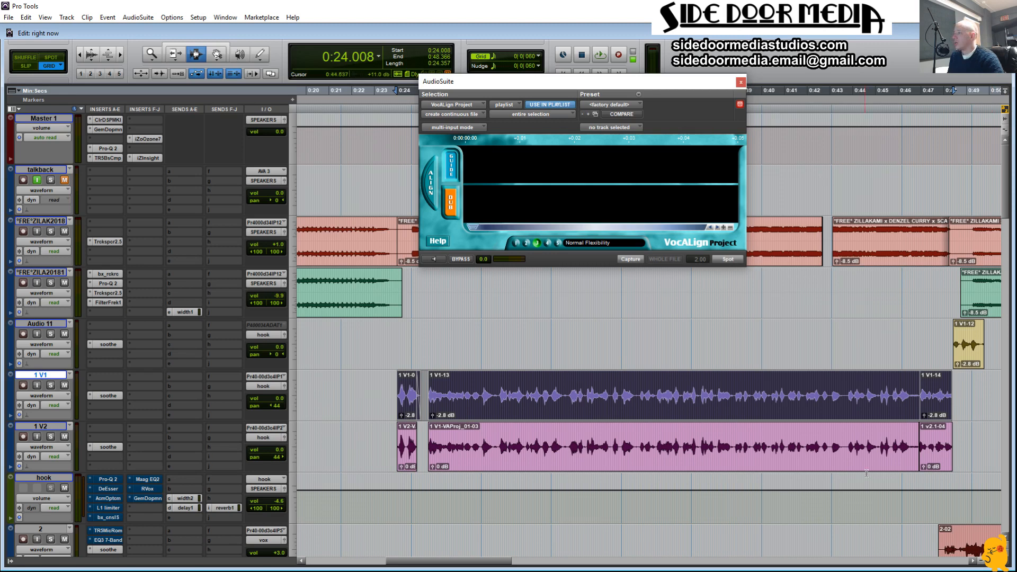
# Compare the end of the hook's aligned clips on 1 V1 and 1 V2, and close VocALign Project
pyautogui.click(887, 452)
pyautogui.click(937, 406)
pyautogui.click(948, 451)
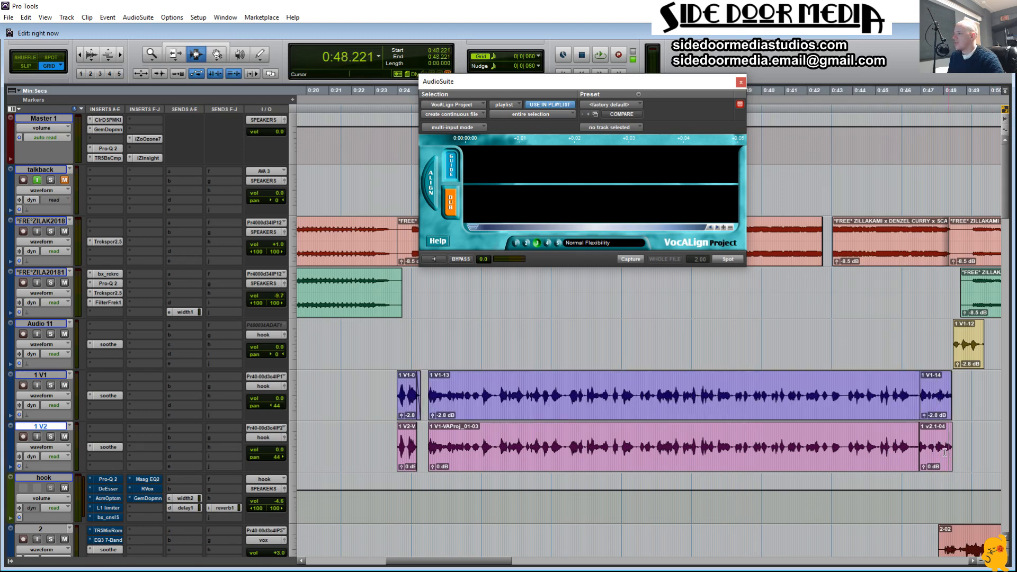
pyautogui.click(944, 449)
pyautogui.click(940, 405)
pyautogui.doubleClick(942, 446)
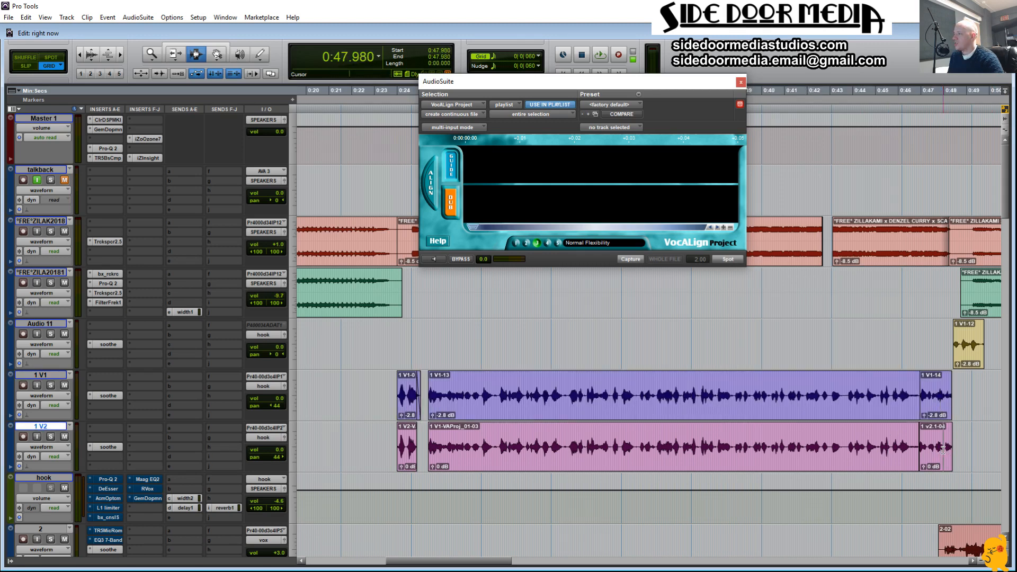
pyautogui.click(933, 401)
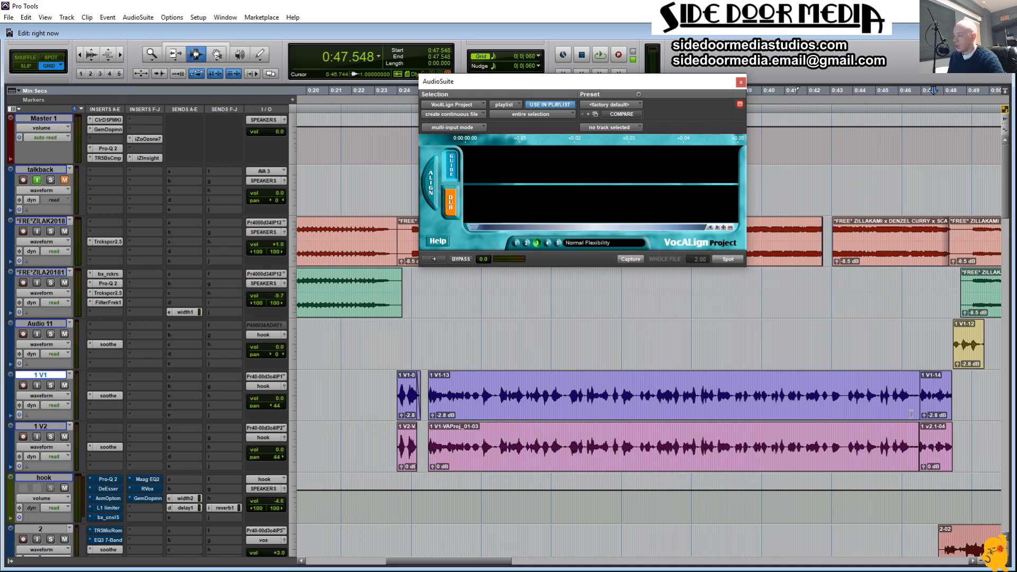
pyautogui.click(741, 82)
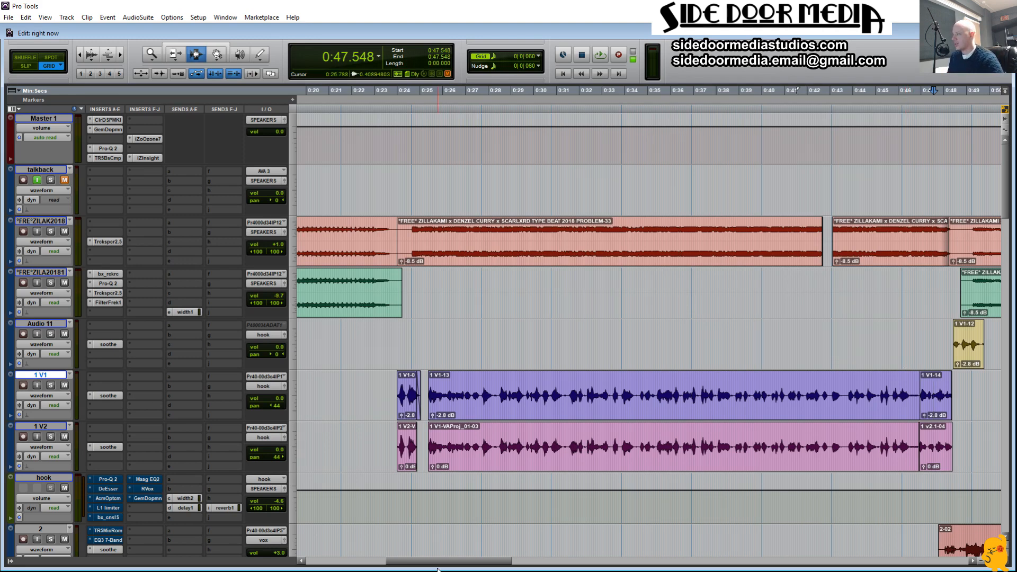
# Examine the Audio 11 clip at the end of the first hook and where the 1 V1 and 1 V2 clips stop
pyautogui.moveTo(445, 562); pyautogui.dragTo(503, 557)
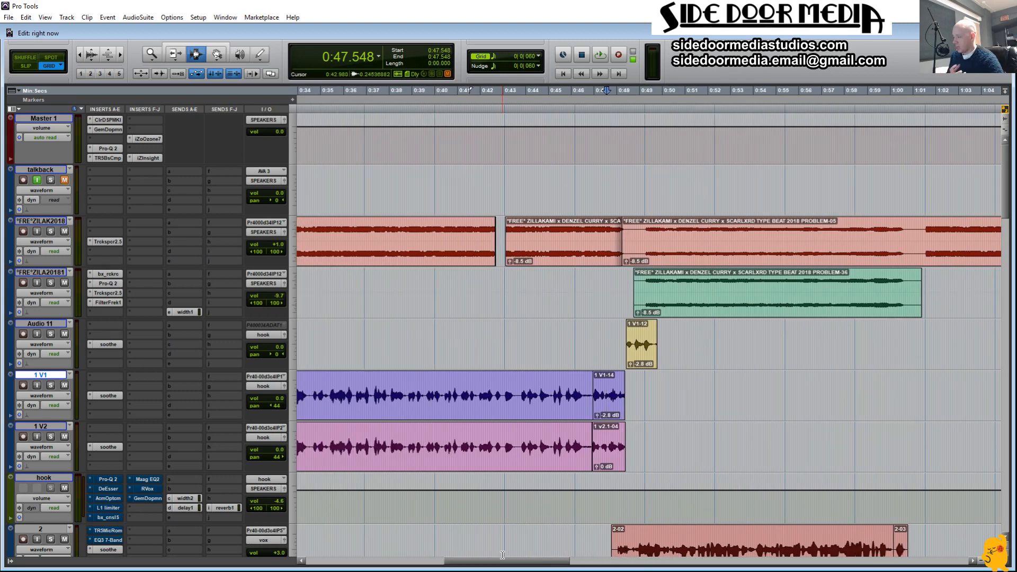
pyautogui.click(637, 345)
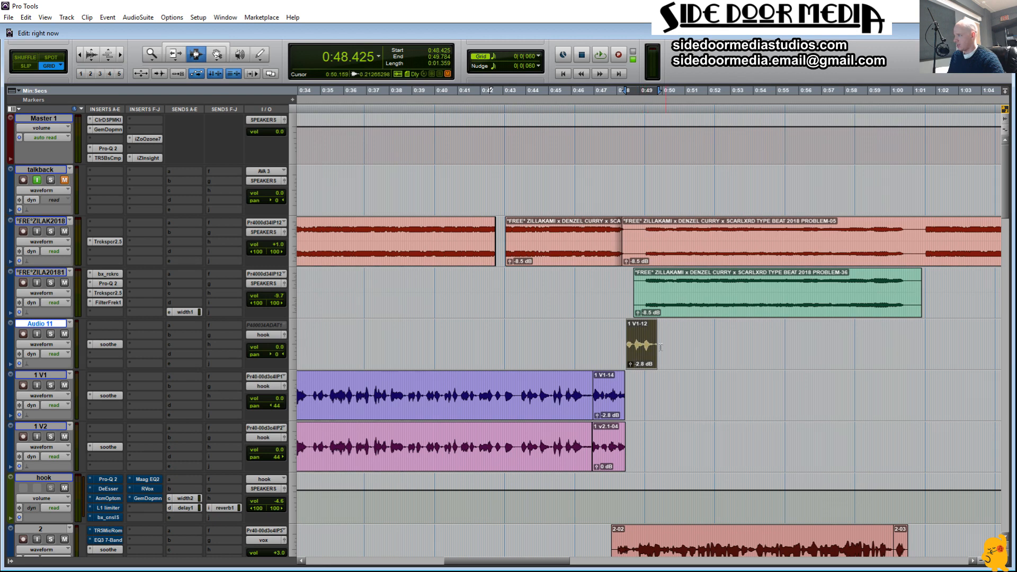
pyautogui.moveTo(682, 395); pyautogui.dragTo(625, 395)
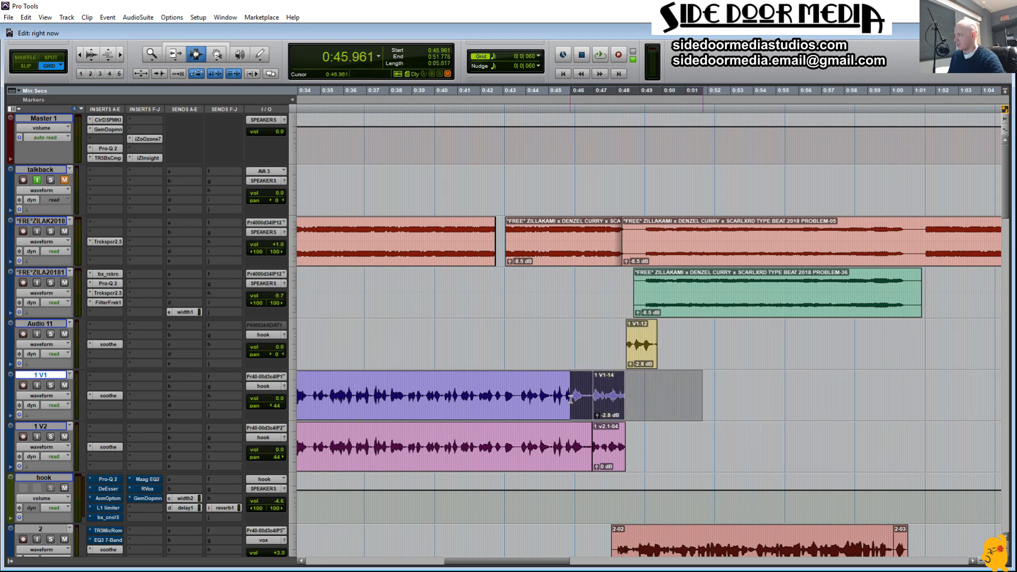
pyautogui.click(673, 451)
pyautogui.moveTo(672, 450)
pyautogui.mouseDown()
pyautogui.moveTo(617, 448)
pyautogui.moveTo(658, 447)
pyautogui.mouseUp()
pyautogui.click(621, 445)
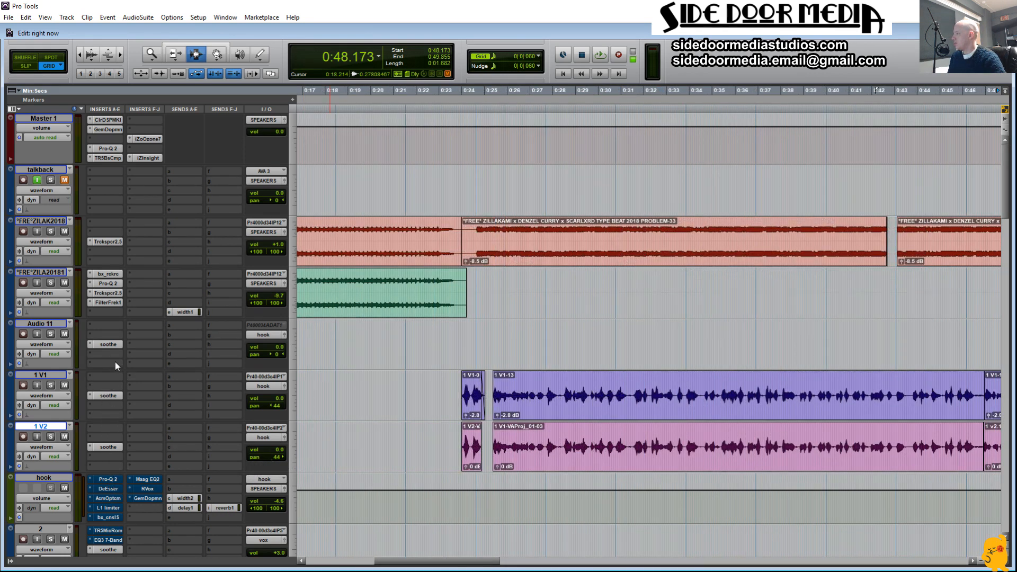
# Take the Pro-Q 2 and DeEsser inserts on the hook track out of bypass
pyautogui.click(110, 478)
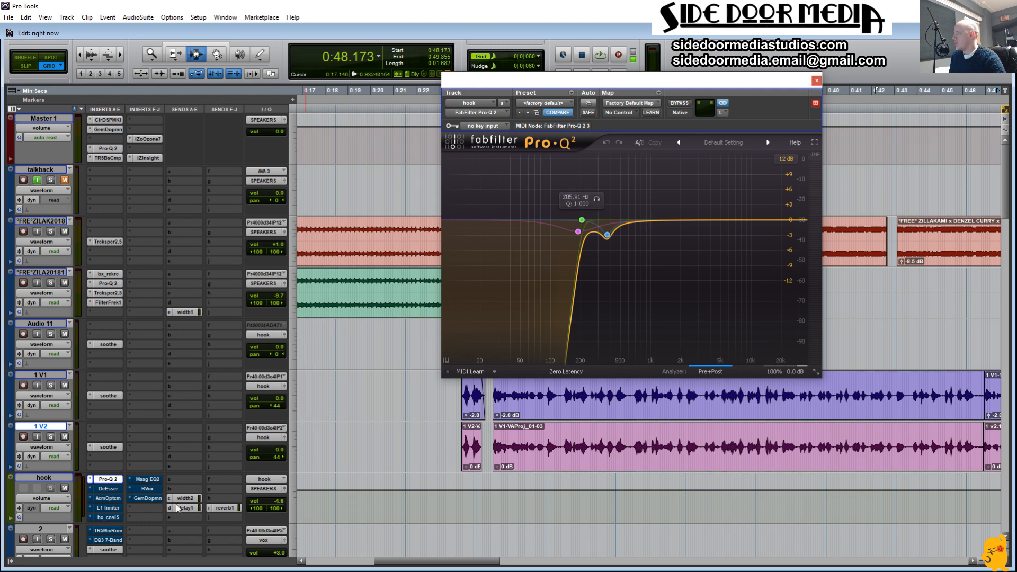
pyautogui.click(107, 489)
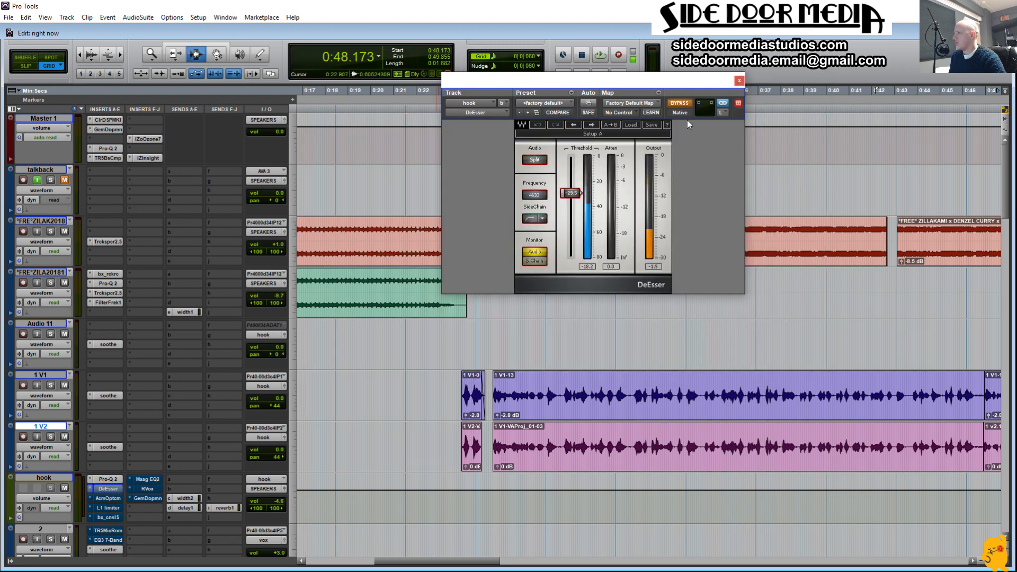
pyautogui.click(684, 104)
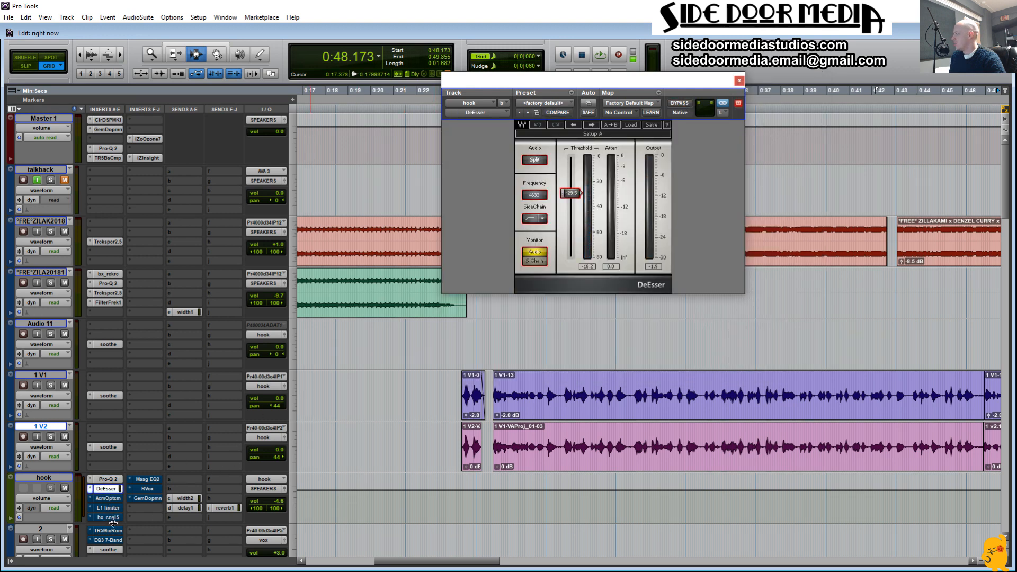
# Take the Acme Opticom XLA-3 and L1 limiter inserts on the hook track out of bypass
pyautogui.click(113, 500)
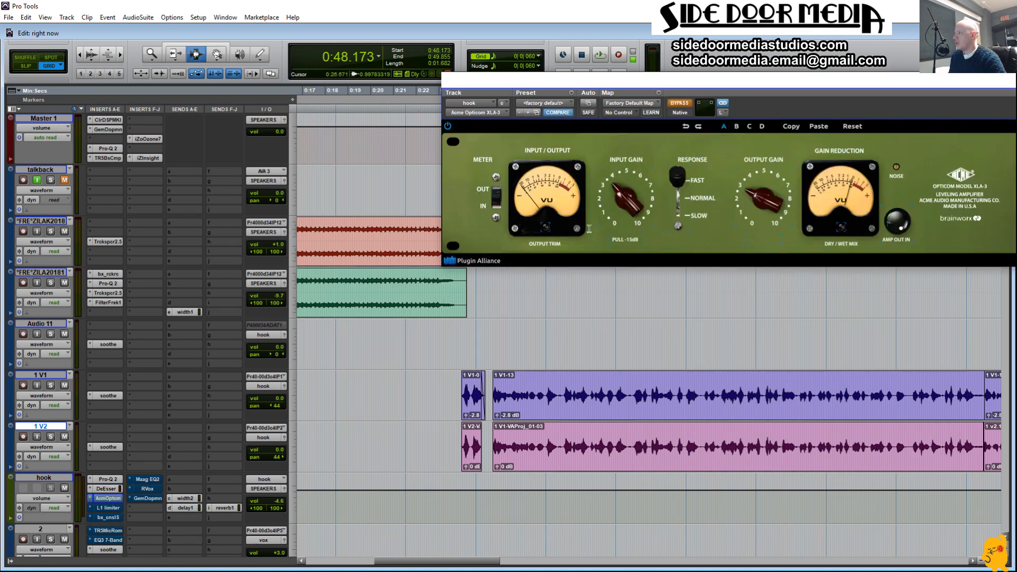
pyautogui.moveTo(691, 83); pyautogui.dragTo(483, 84)
pyautogui.click(471, 104)
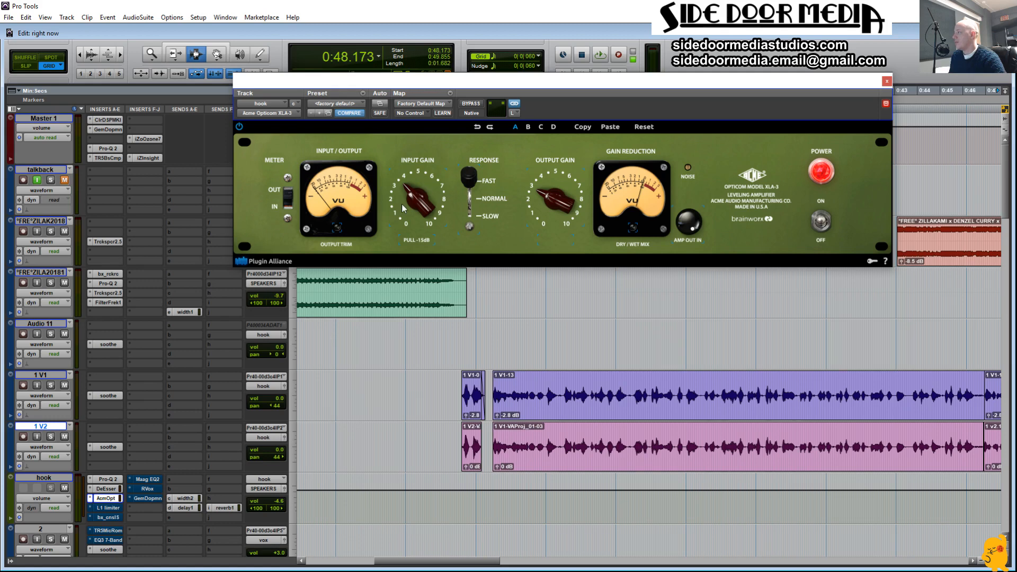
pyautogui.click(109, 508)
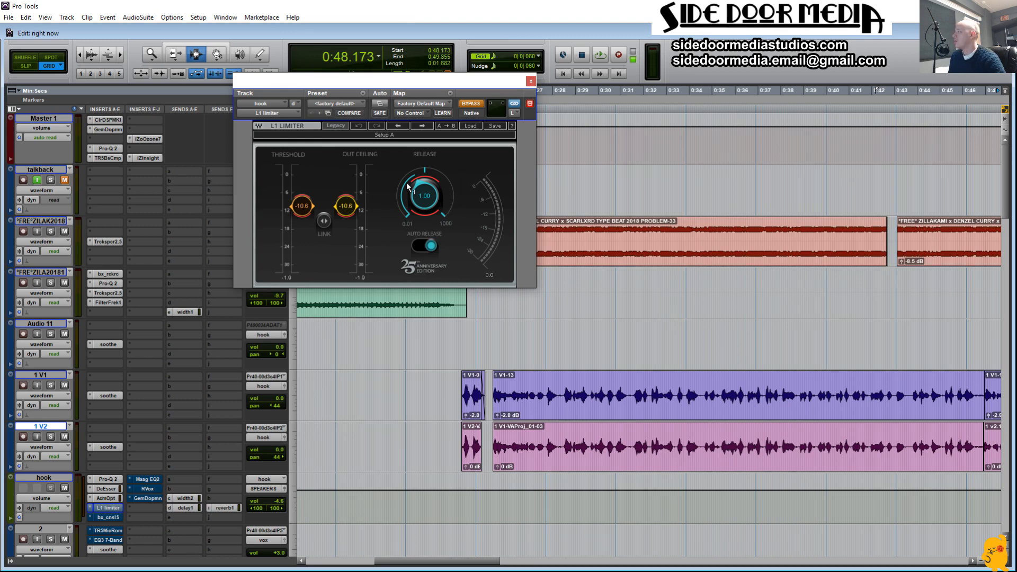
pyautogui.click(468, 106)
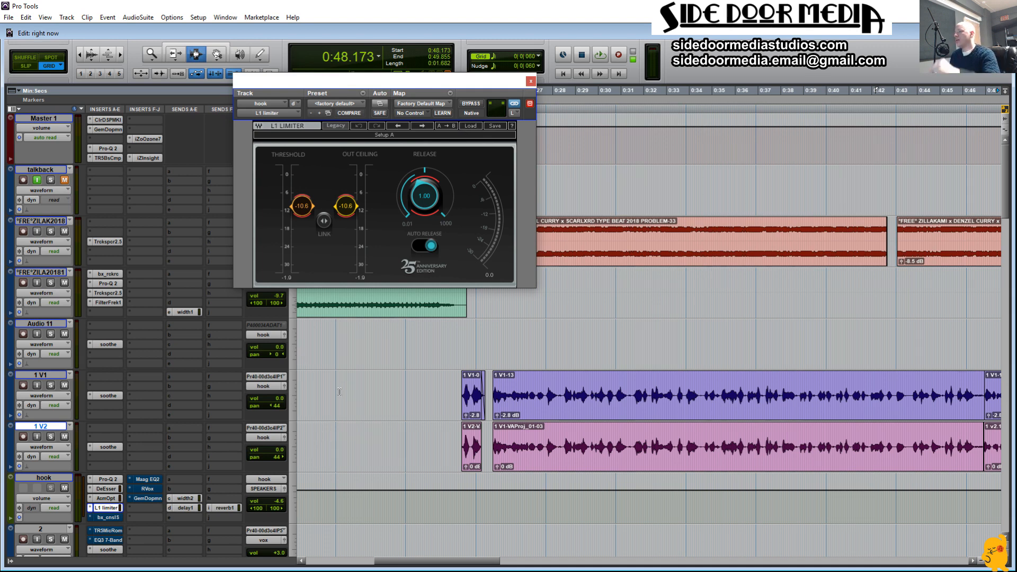
# Enable the bx_console SSL 4000 E insert on the hook track, examine its settings and close it
pyautogui.click(108, 517)
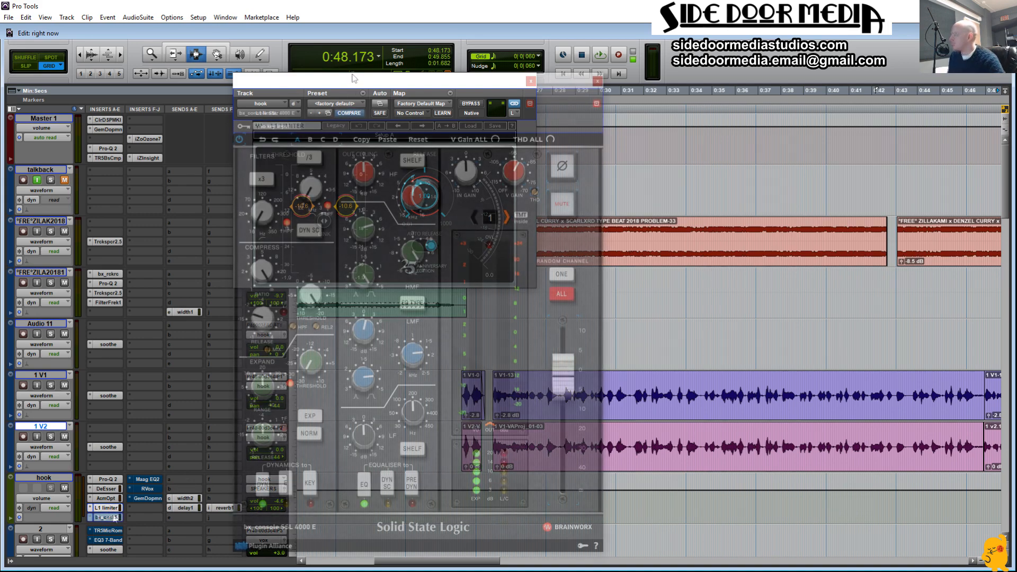
pyautogui.moveTo(352, 82); pyautogui.dragTo(337, 53)
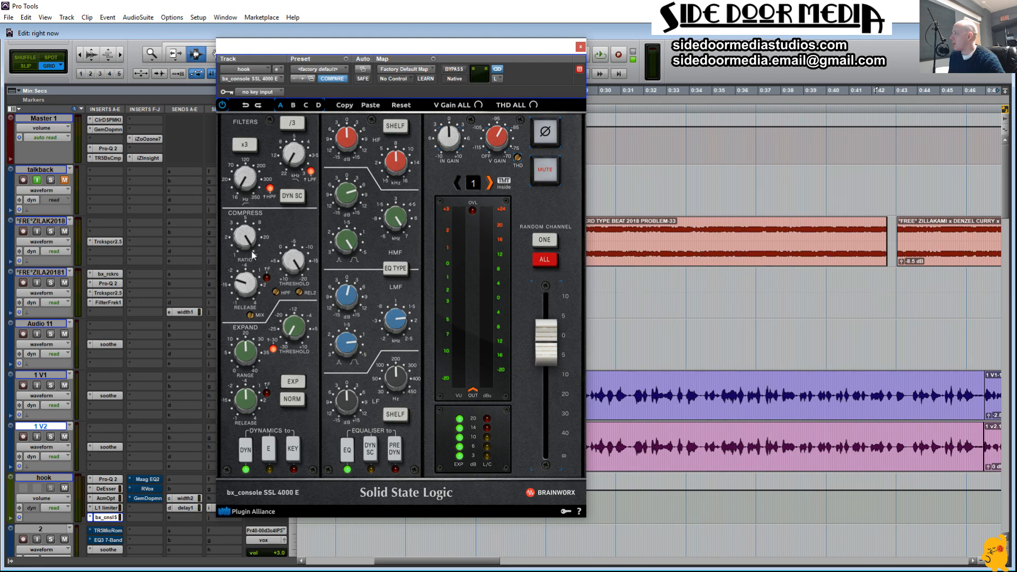
pyautogui.moveTo(254, 322)
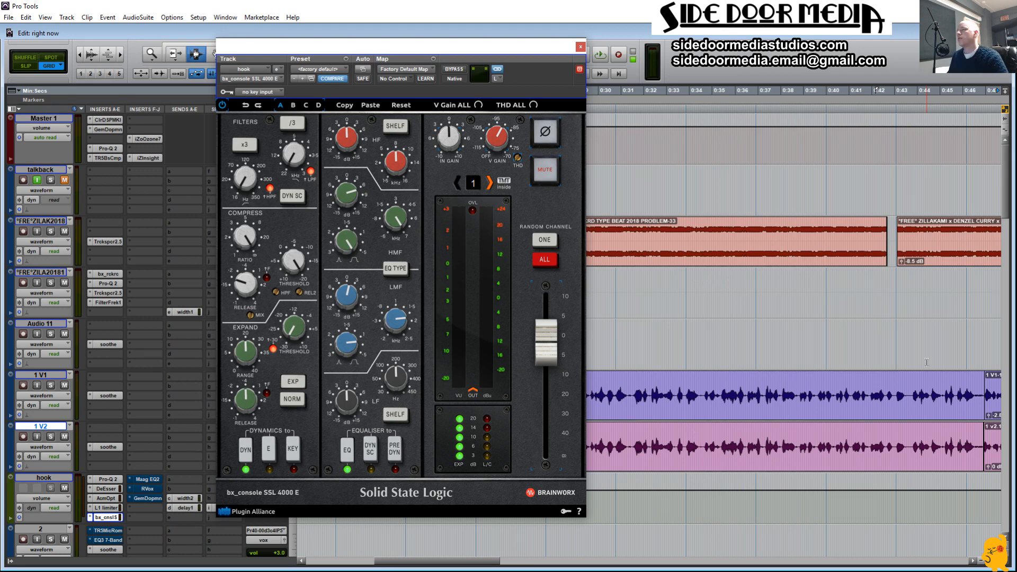
pyautogui.click(580, 46)
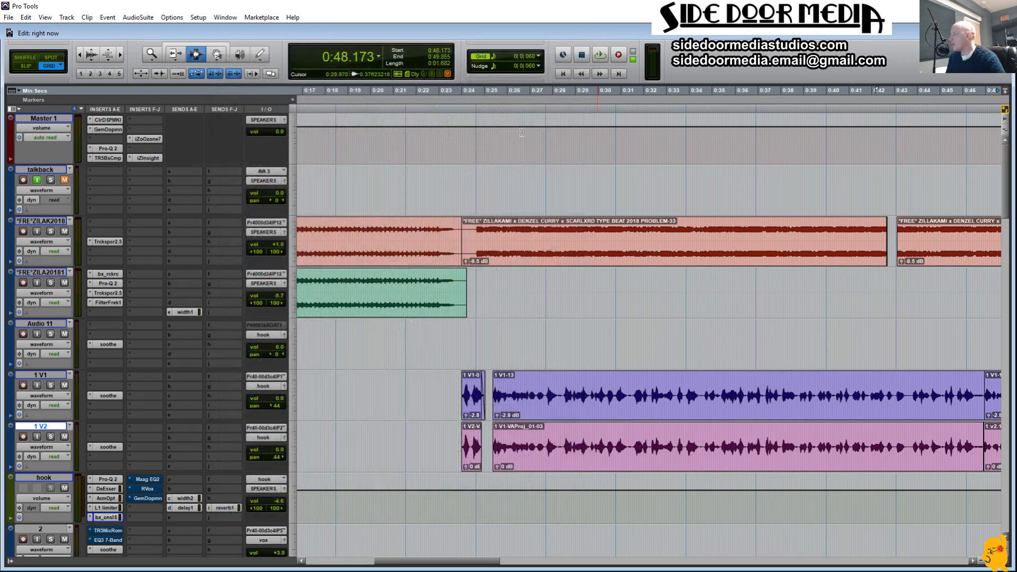
# Enable Maag EQ2 and RVox on the hook track, and play the main 1 V1 hook clip to check the RVox compression
pyautogui.click(144, 479)
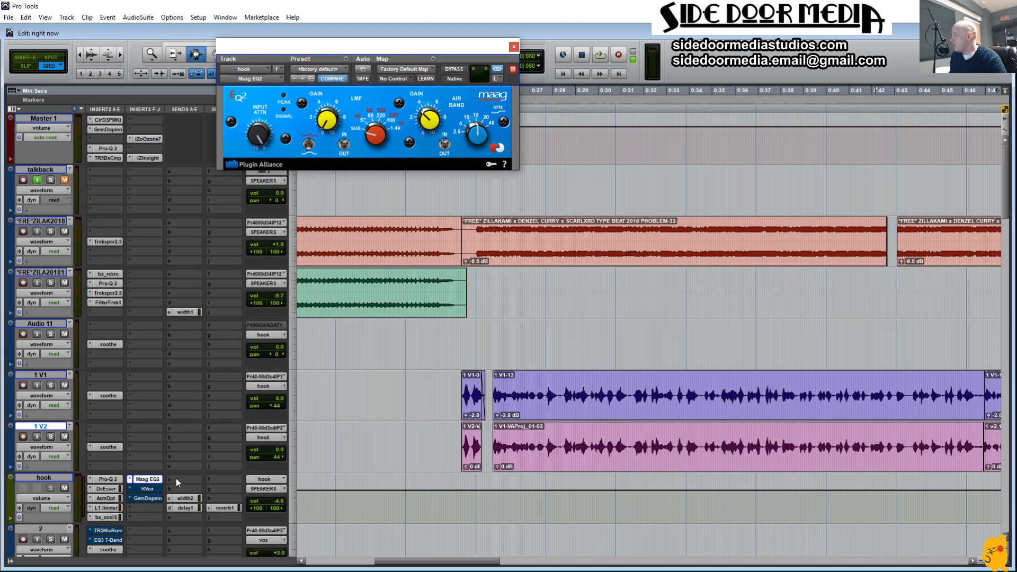
pyautogui.click(148, 489)
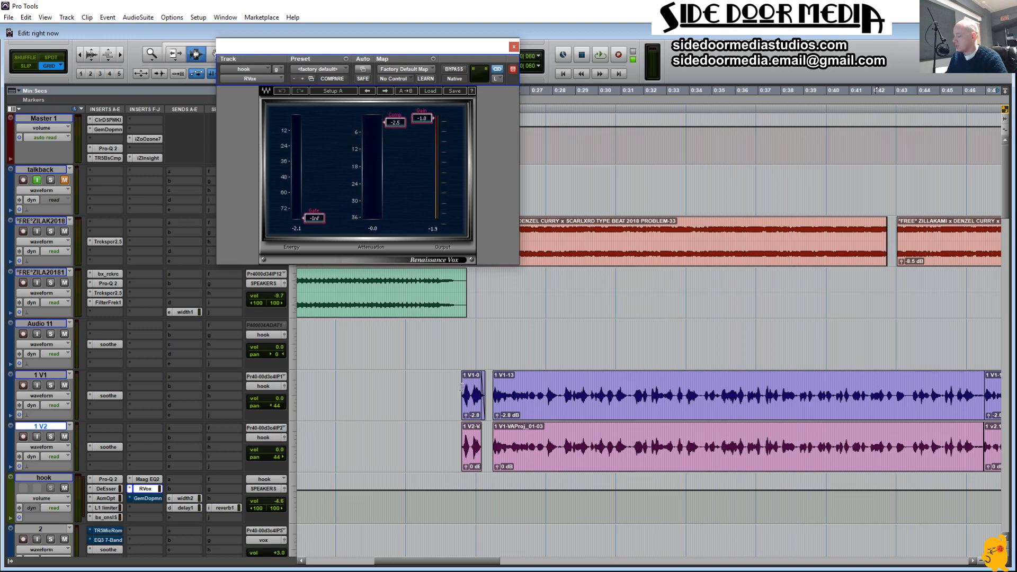
pyautogui.doubleClick(502, 393)
pyautogui.press('space')
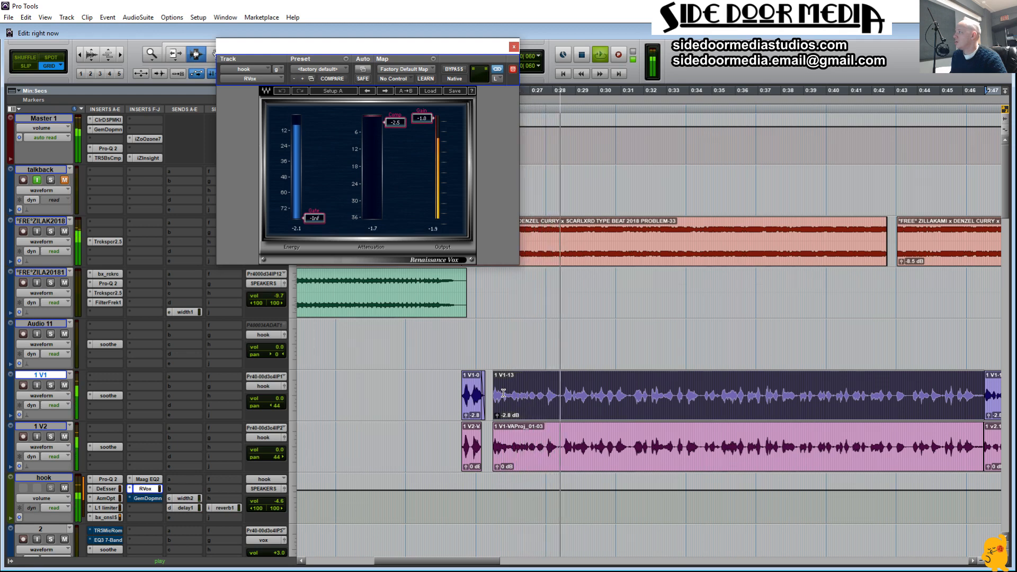
pyautogui.press('space')
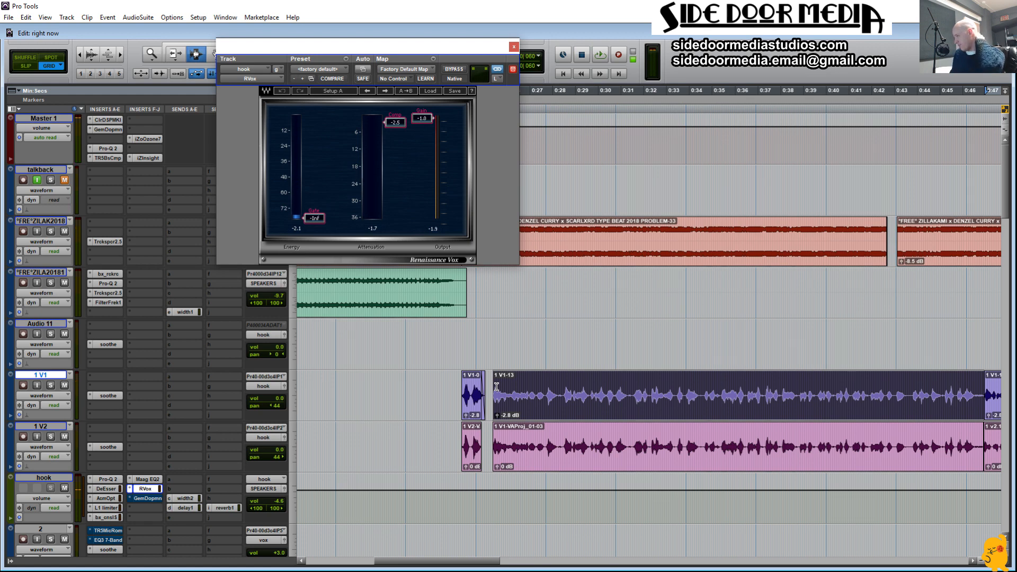
# Enable Gem Dopamine on the hook track, and select all the first hook's clips on 1 V1 for playback
pyautogui.click(143, 499)
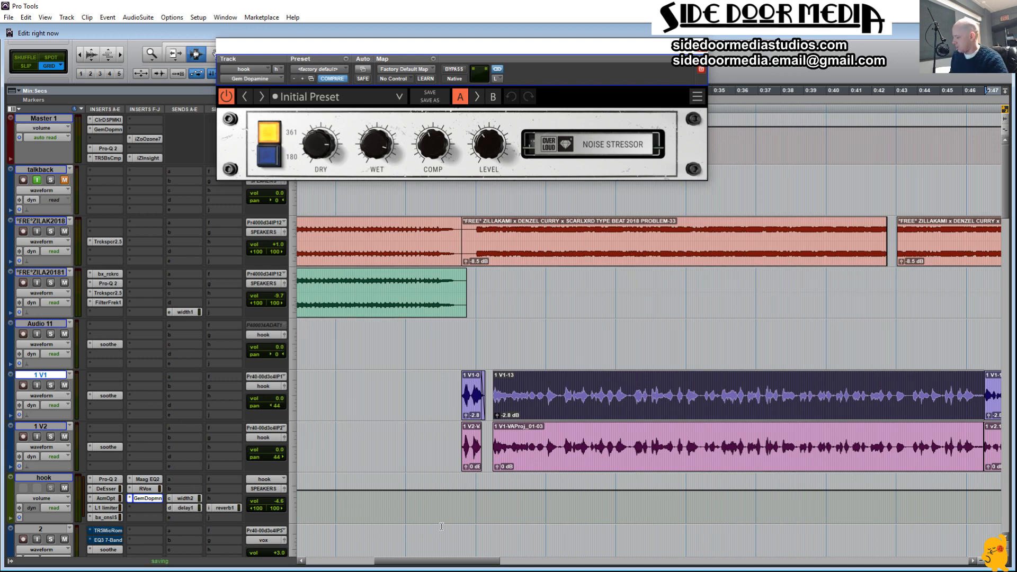
pyautogui.press('r')
pyautogui.moveTo(537, 398); pyautogui.dragTo(841, 403)
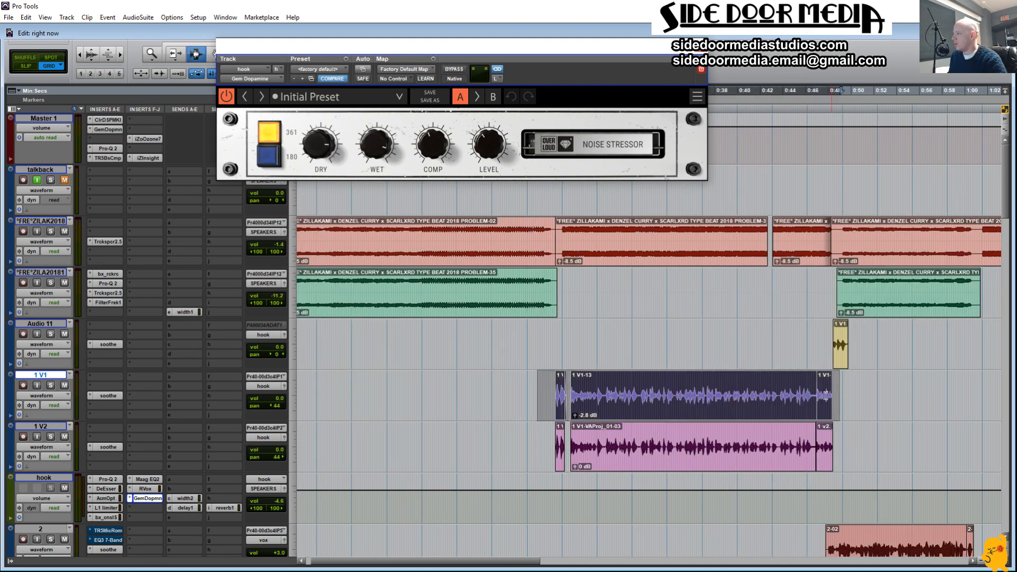
pyautogui.hotkey('alt', 'f')
pyautogui.click(597, 403)
pyautogui.press('r')
pyautogui.press('r')
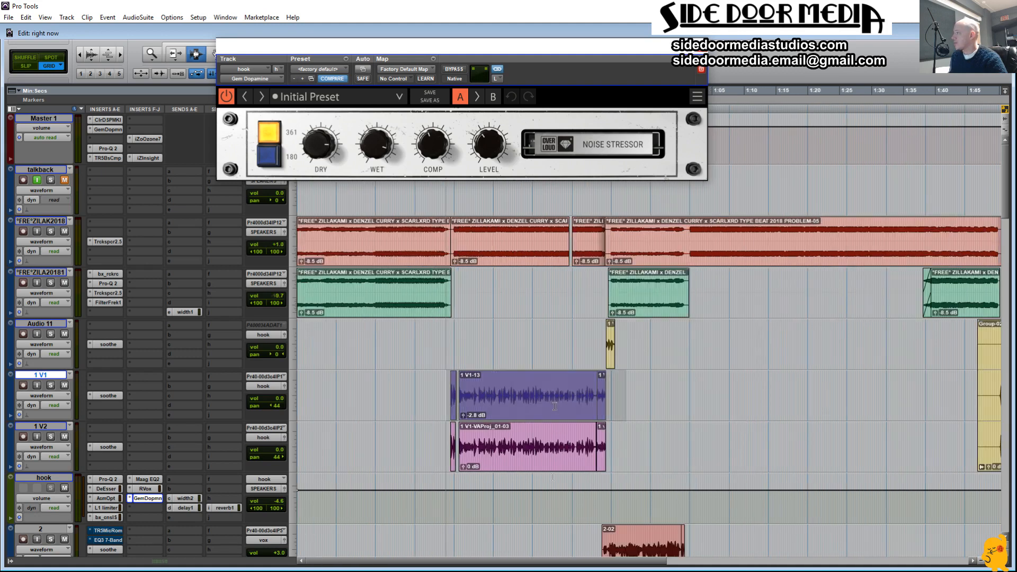
pyautogui.press('space')
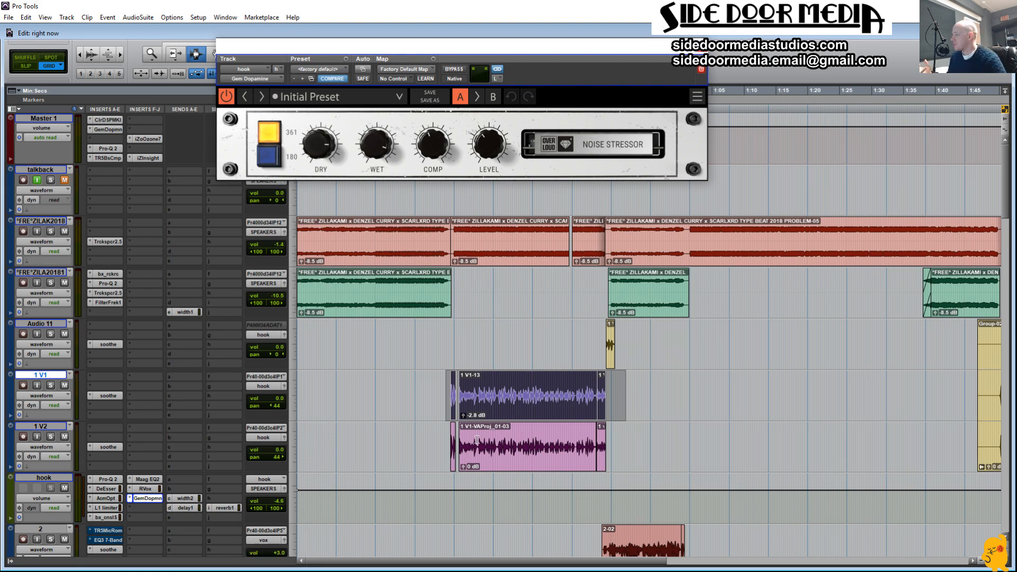
# Inspect the hook track's width2 send, close the open Gem Dopamine window, and move the width2 track directly above the hook track
pyautogui.click(181, 499)
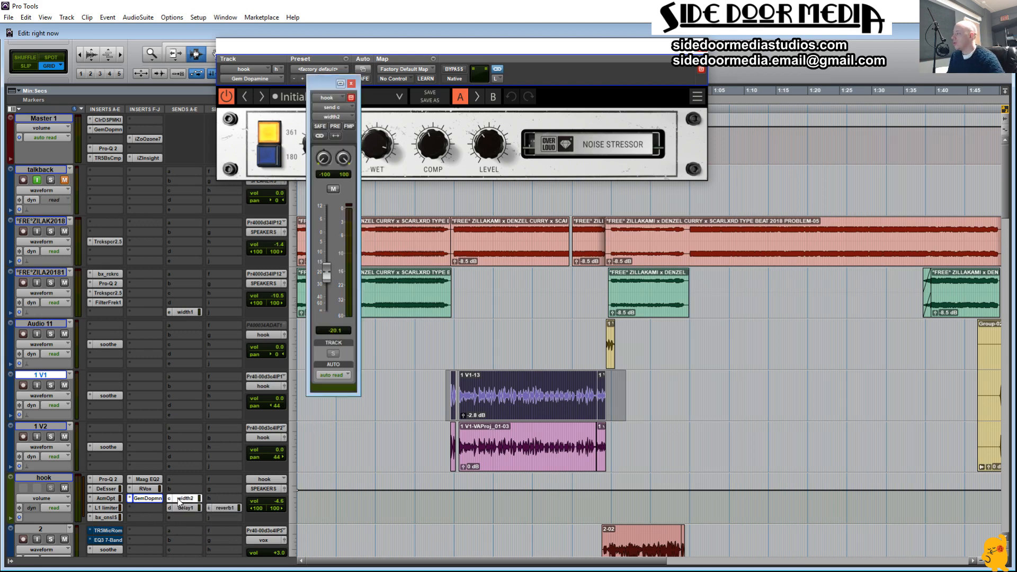
pyautogui.click(350, 84)
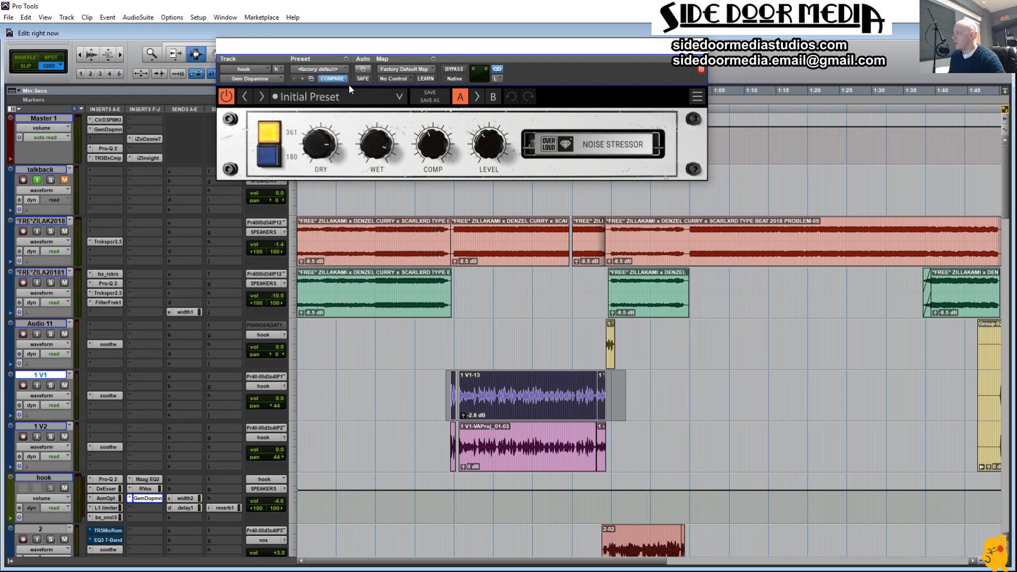
pyautogui.scroll(-15, 330, 462)
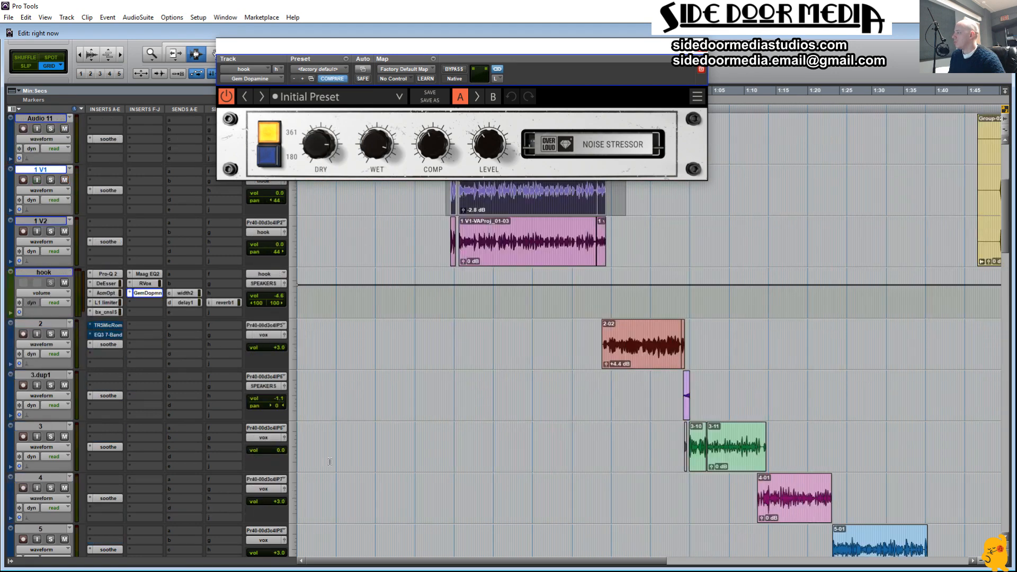
pyautogui.scroll(-5, 332, 462)
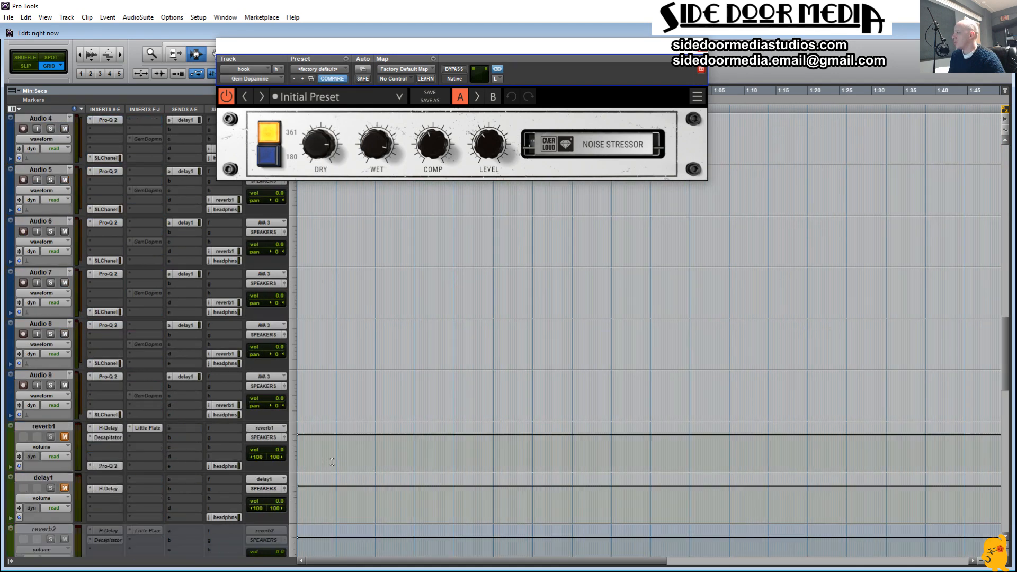
pyautogui.scroll(-3, 332, 462)
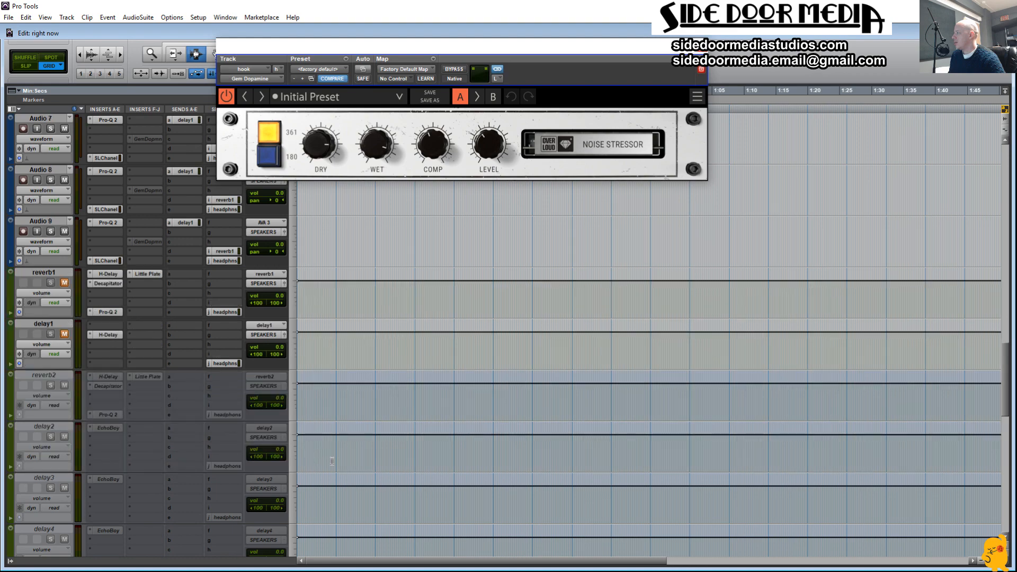
pyautogui.click(700, 48)
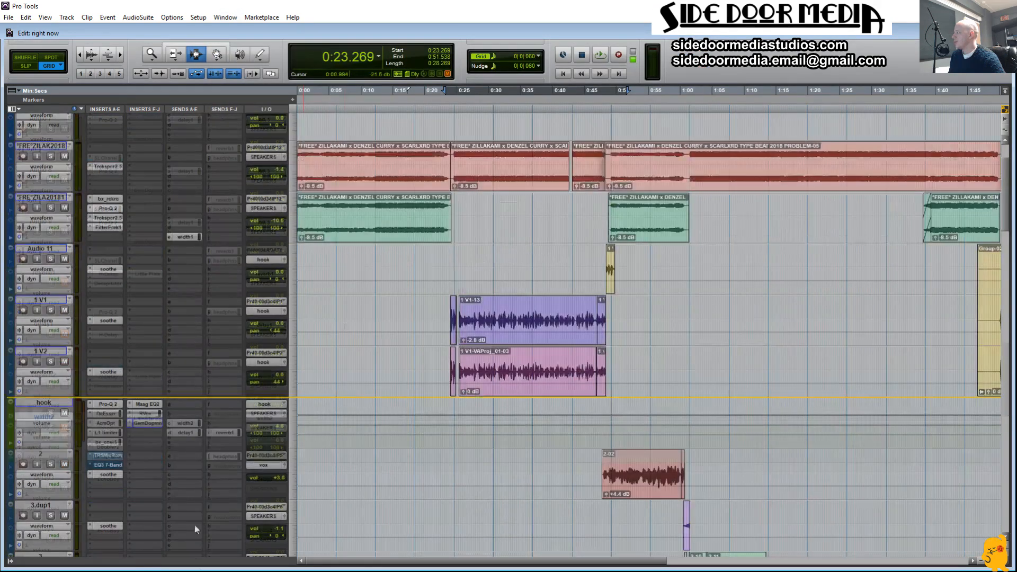
pyautogui.moveTo(195, 529); pyautogui.dragTo(239, 223)
# Select the first hook's clips across 1 V1 and 1 V2, and reduce the selection to those on 1 V2
pyautogui.moveTo(447, 143); pyautogui.dragTo(630, 202)
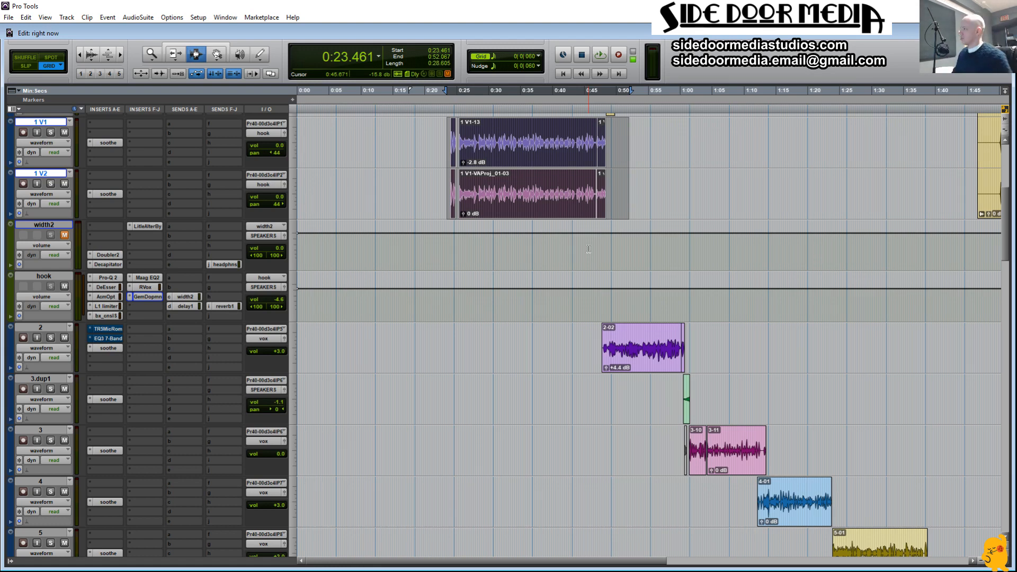
pyautogui.scroll(3, 582, 219)
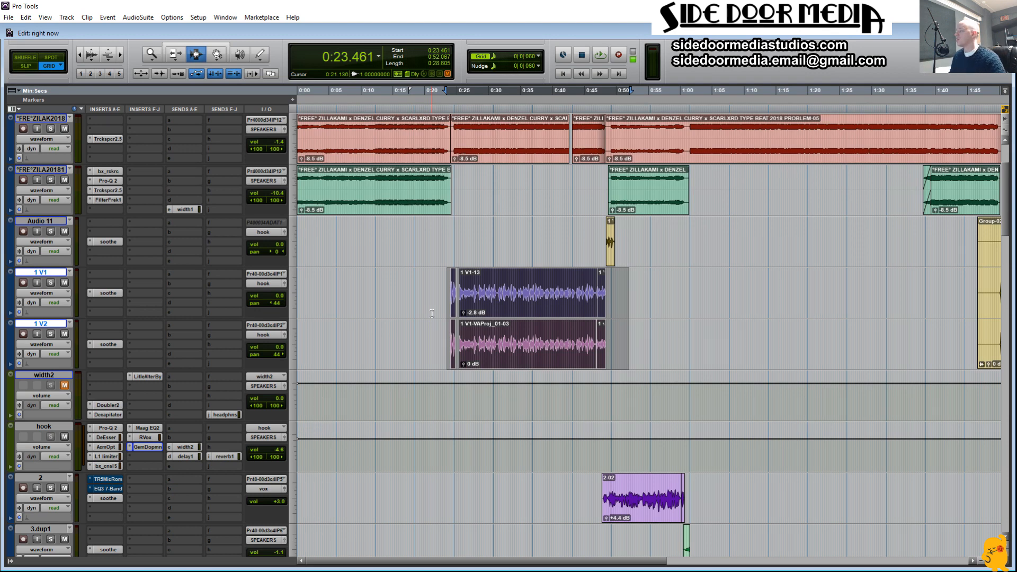
pyautogui.moveTo(448, 325); pyautogui.dragTo(633, 332)
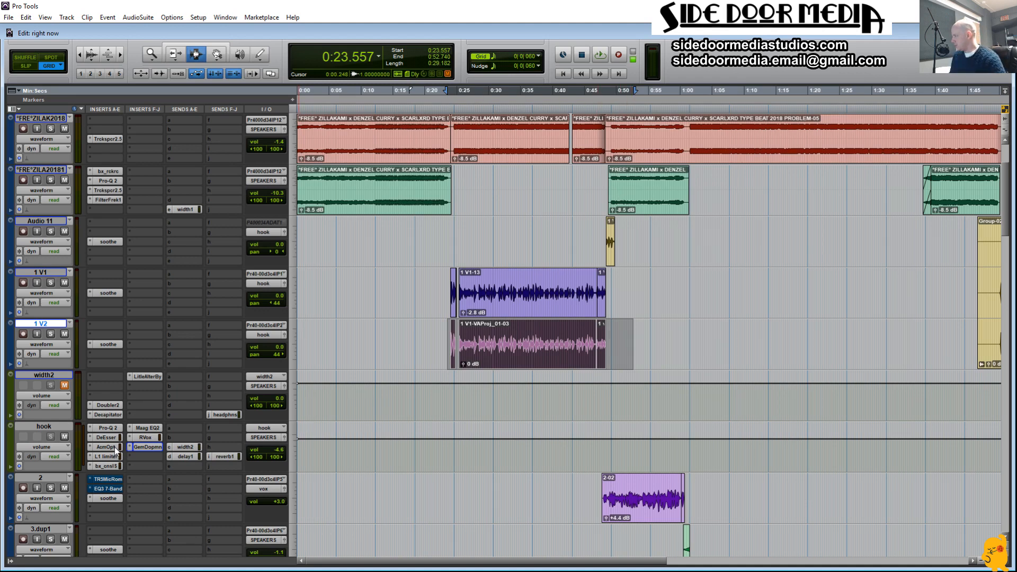
# Examine the Doubler2, Decapitator and Little AlterBoy settings on the width2 track, closing each plug-in window
pyautogui.click(108, 405)
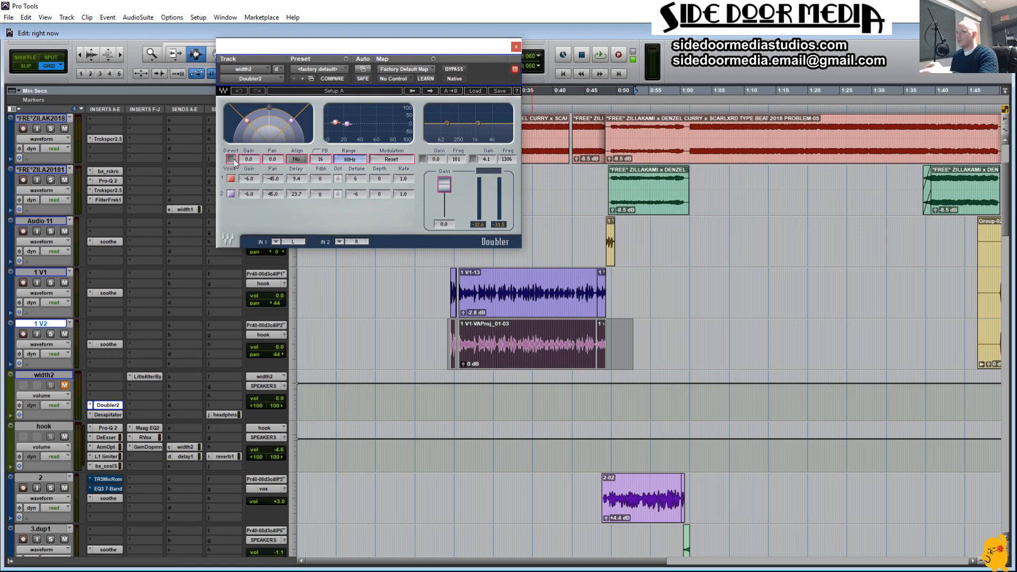
pyautogui.click(516, 46)
pyautogui.click(106, 415)
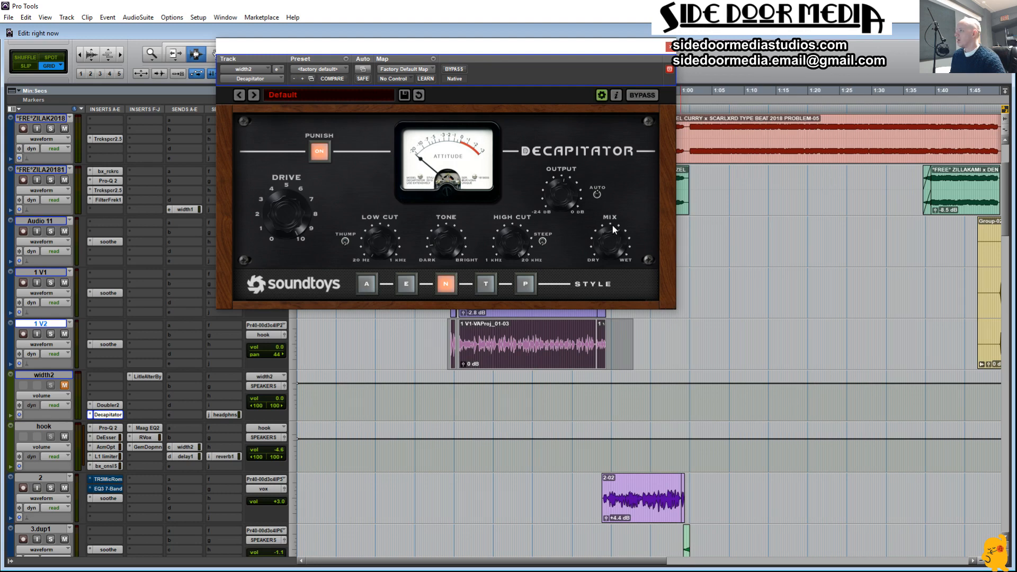
pyautogui.click(670, 47)
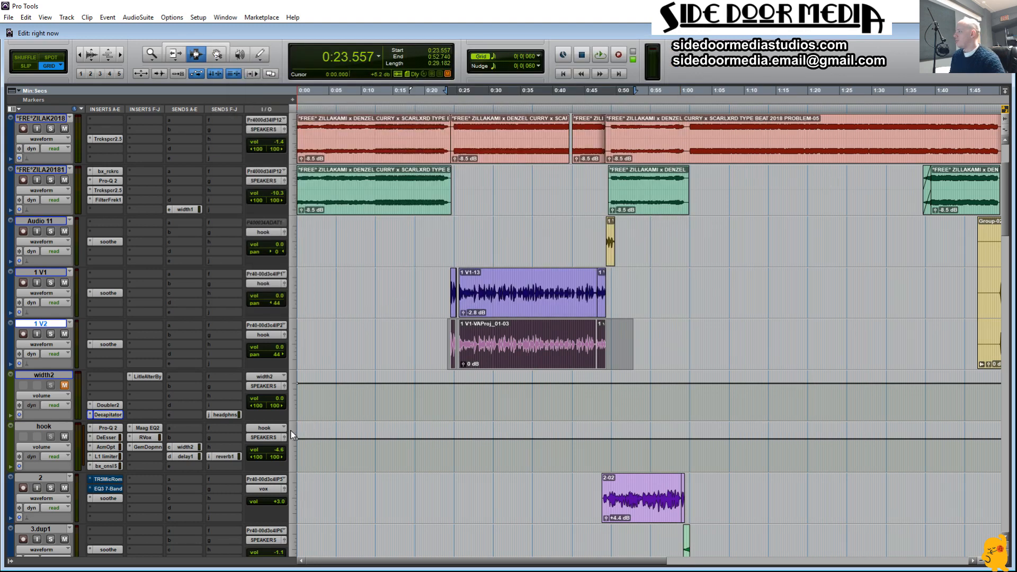
pyautogui.click(144, 378)
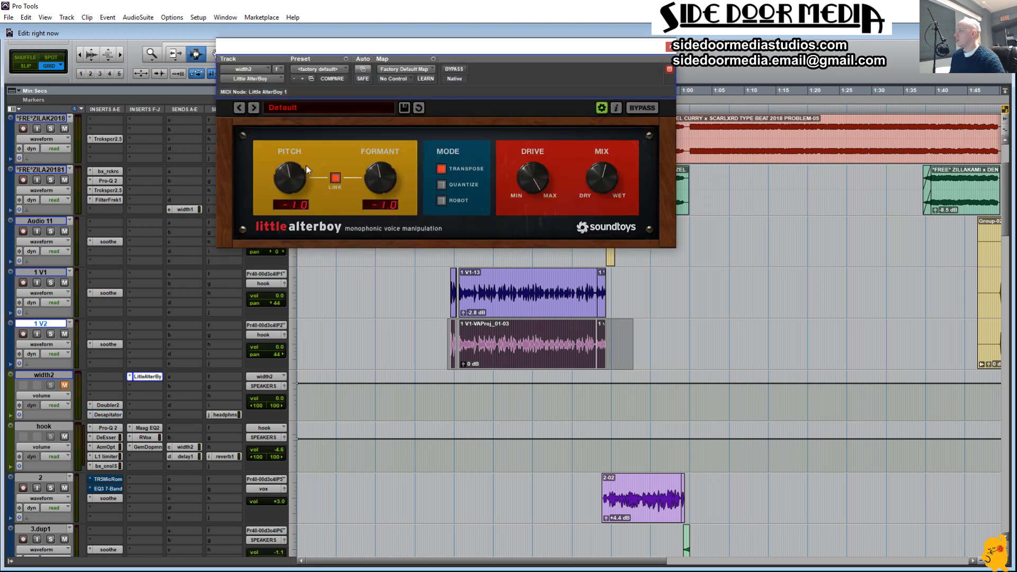
pyautogui.click(669, 47)
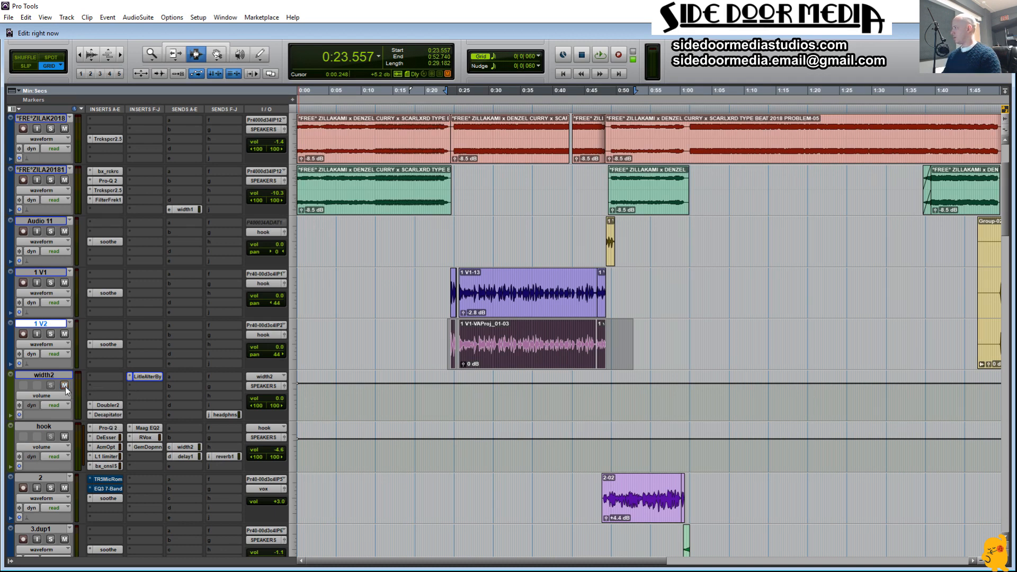
# Bypass Decapitator and Little AlterBoy on width2 and play the first hook, re-enabling Decapitator during playback to compare
pyautogui.click(105, 415)
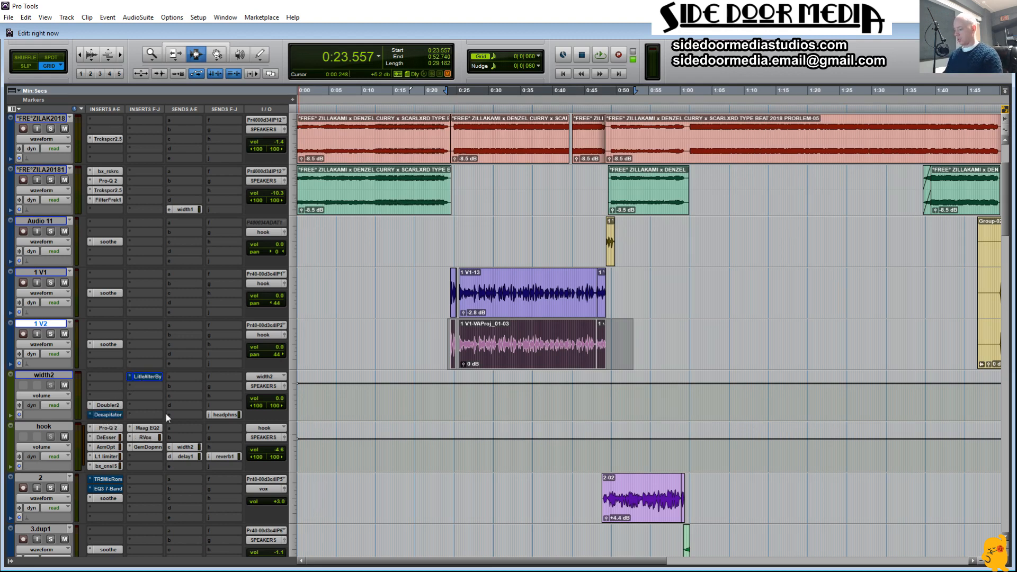
pyautogui.press('space')
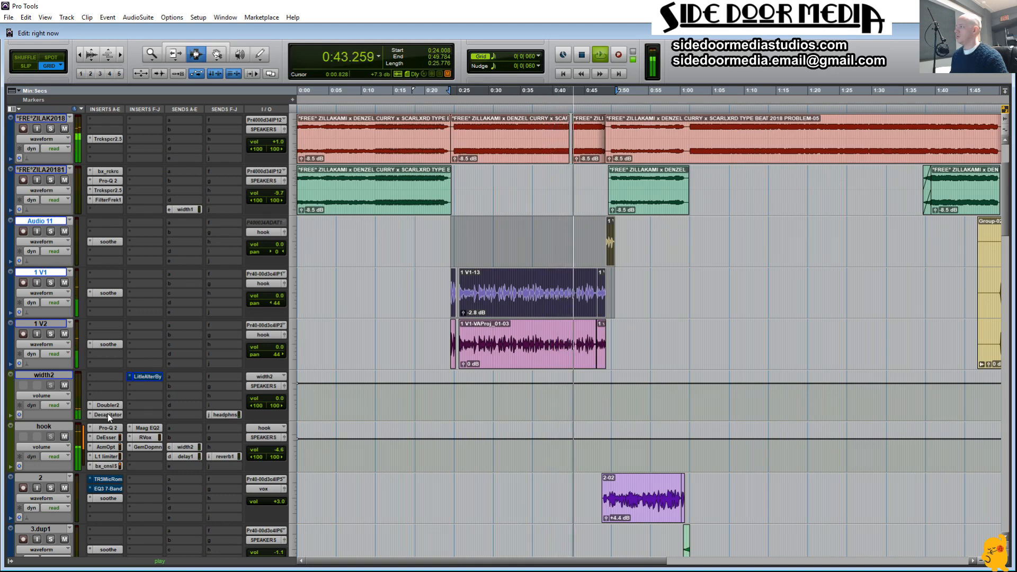
pyautogui.press('space')
# Review Little AlterBoy's mix setting and the Decapitator settings on width2 again, and close the plug-in window
pyautogui.click(143, 378)
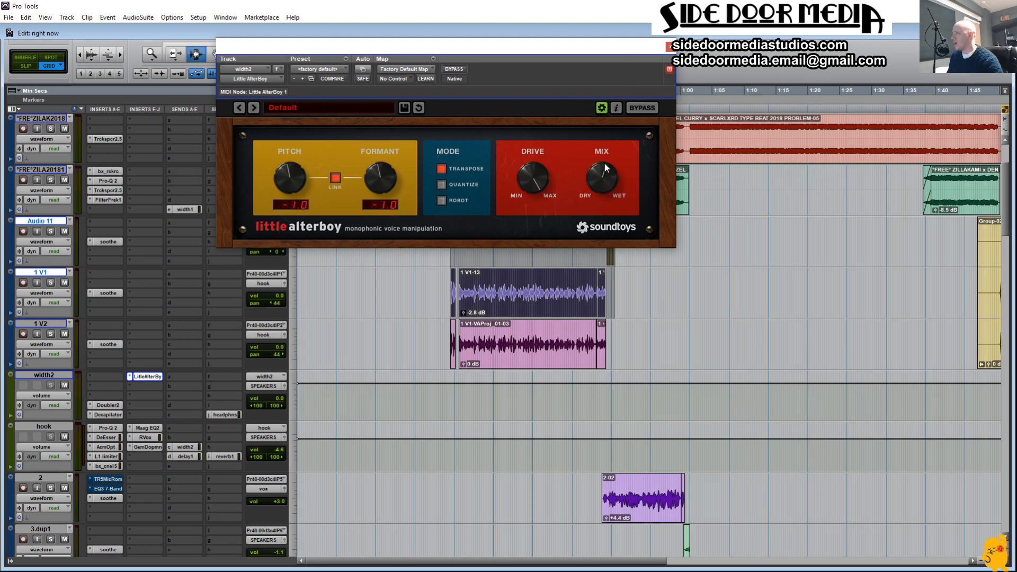
pyautogui.click(112, 415)
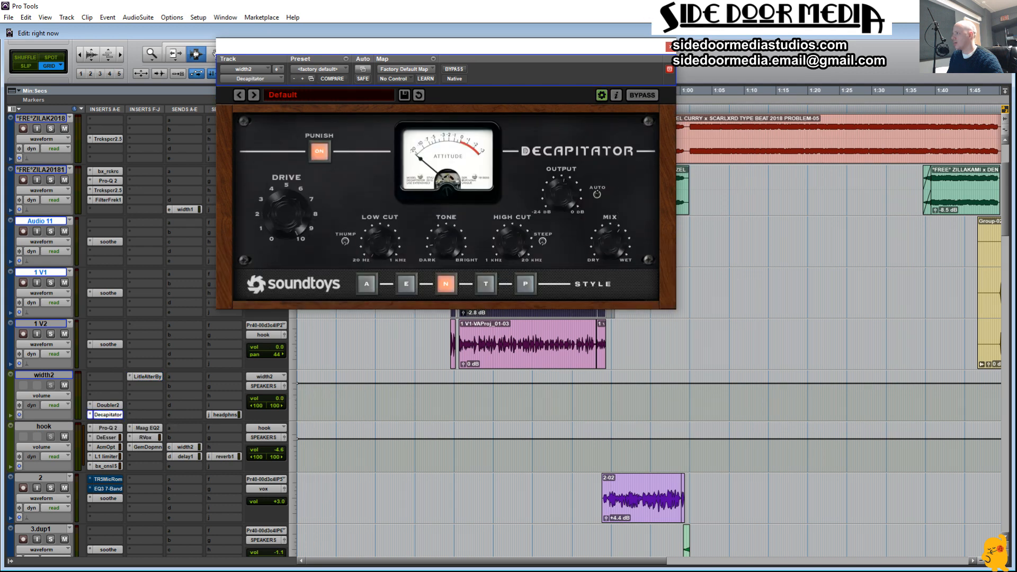
pyautogui.click(670, 47)
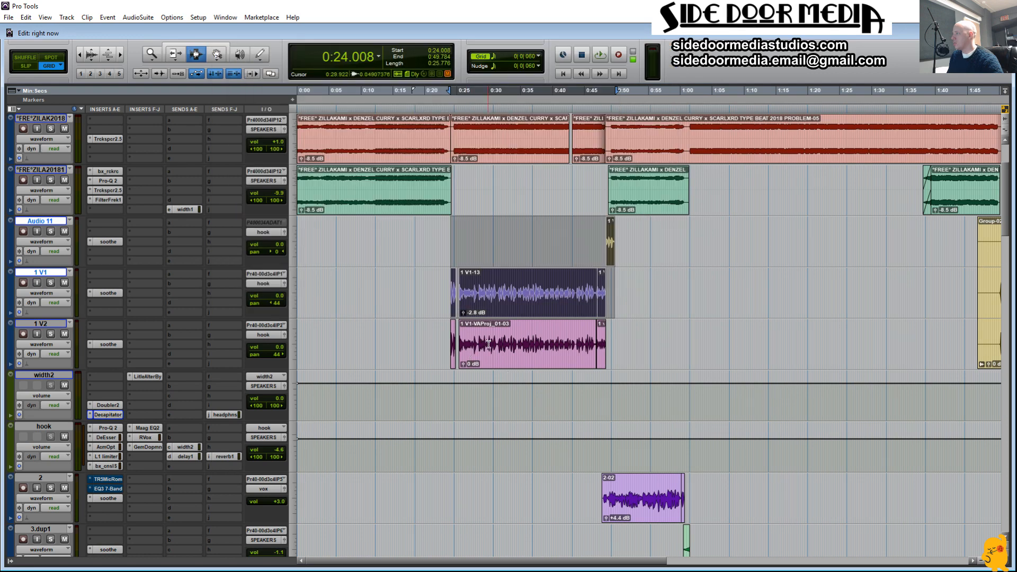
# Select the first hook's clips on 1 V2 and play that section, comparing the sound with width2 muted and unmuted
pyautogui.click(530, 305)
pyautogui.keyDown('shift'); pyautogui.doubleClick(616, 244); pyautogui.keyUp('shift')
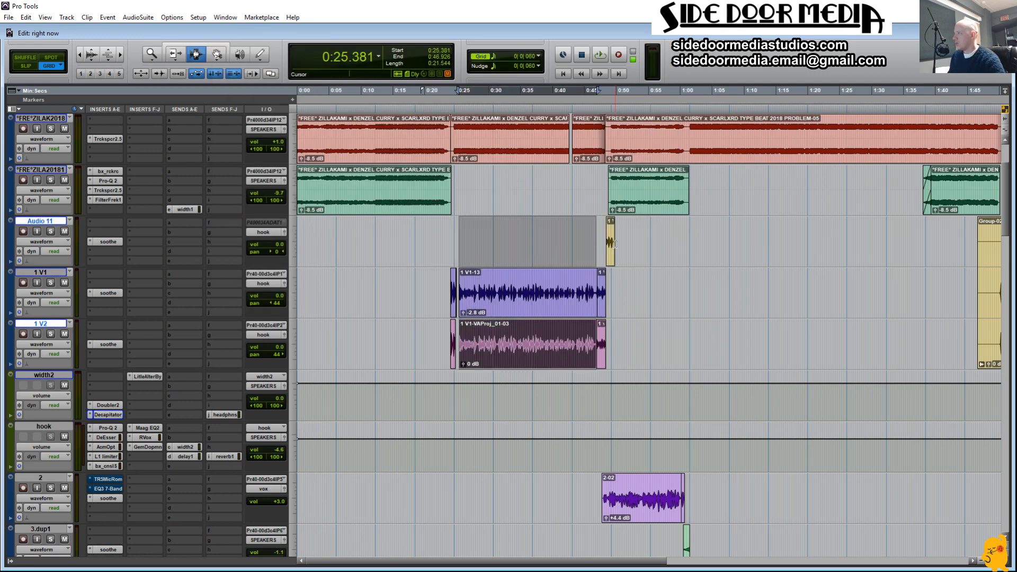
pyautogui.moveTo(441, 345); pyautogui.dragTo(633, 346)
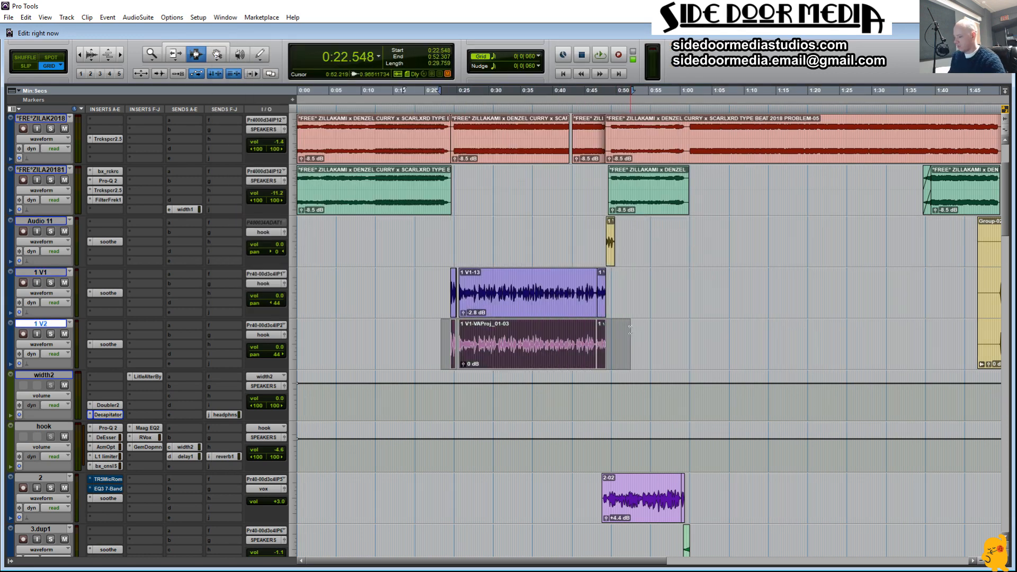
pyautogui.press('space')
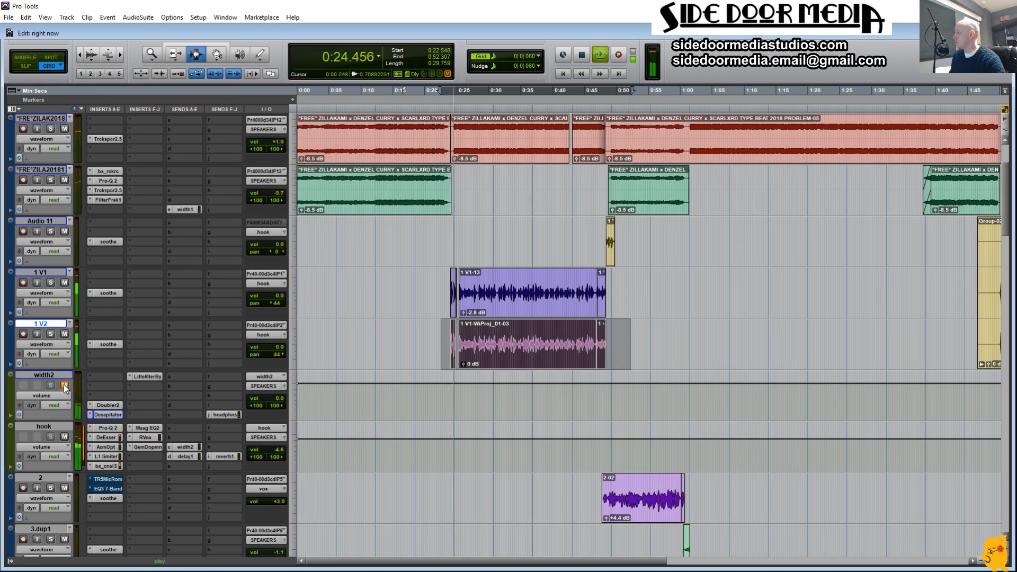
pyautogui.click(64, 386)
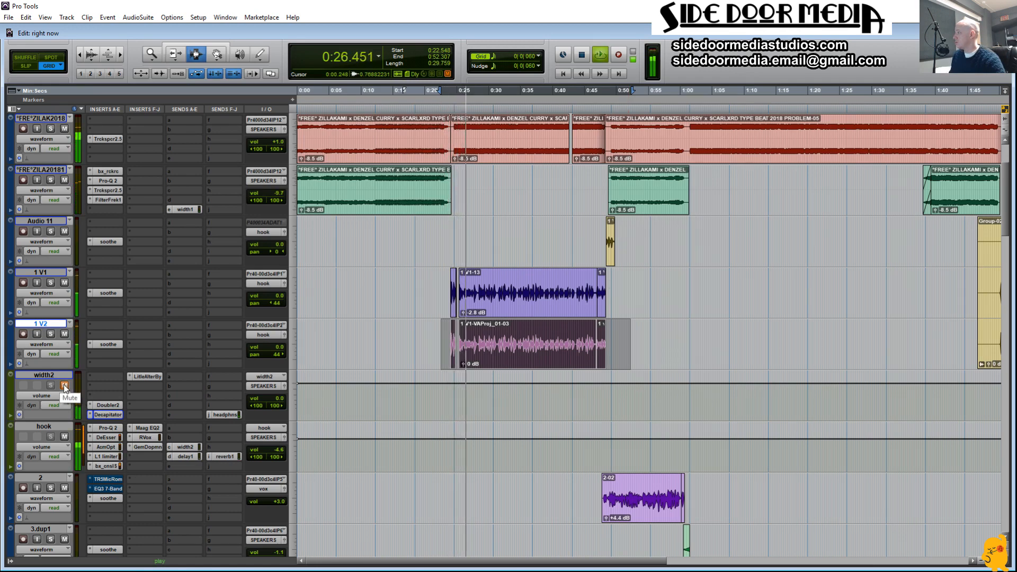
pyautogui.click(65, 385)
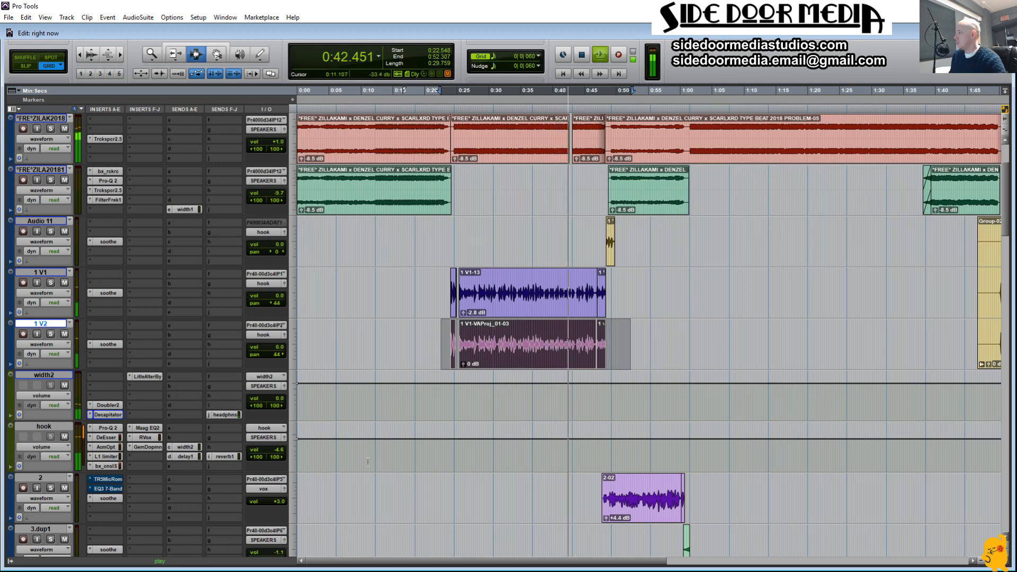
pyautogui.press('space')
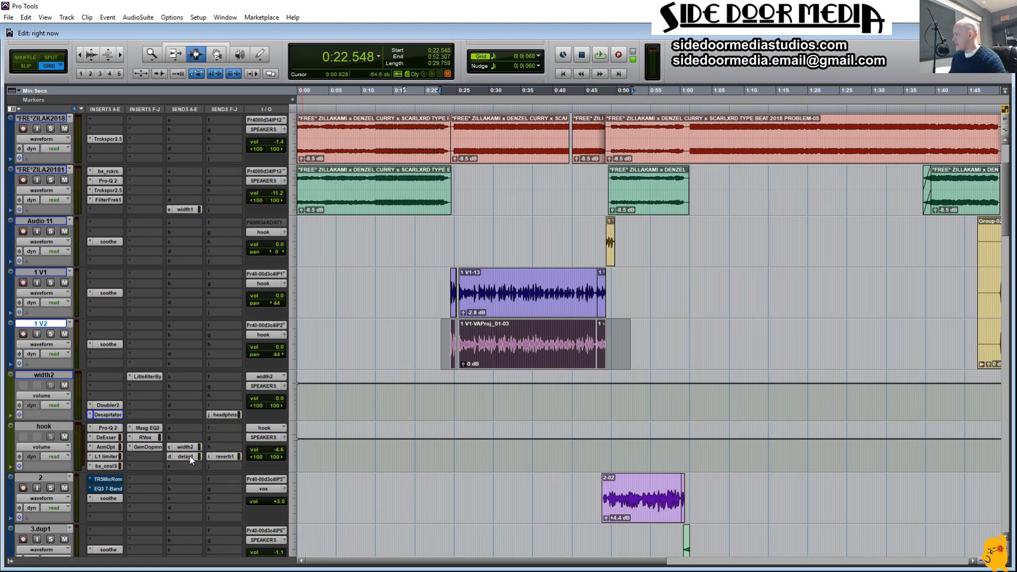
# Unmute the delay1 track, and examine its H-Delay settings before closing the plug-in
pyautogui.scroll(-10, 189, 457)
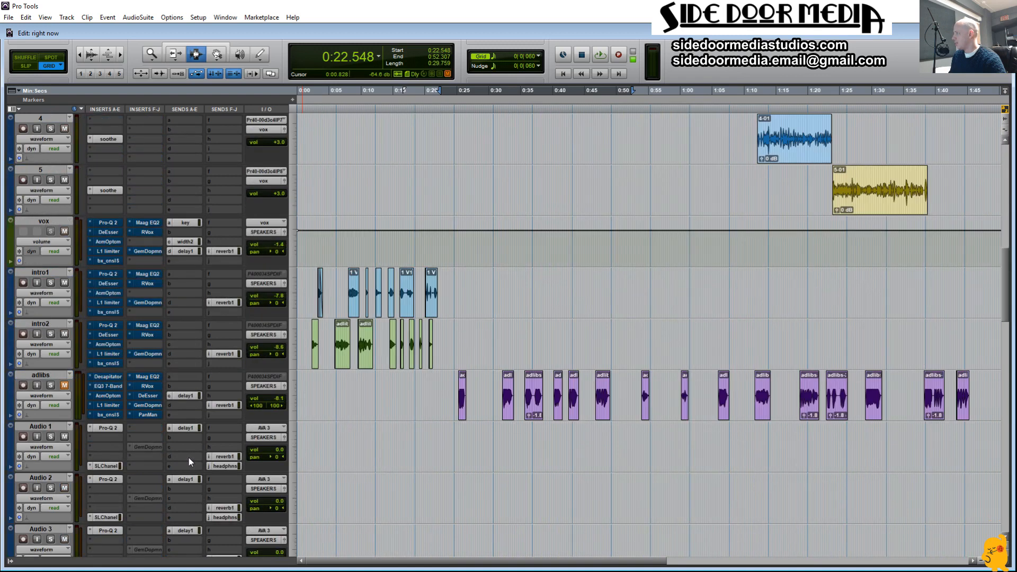
pyautogui.scroll(-8, 188, 458)
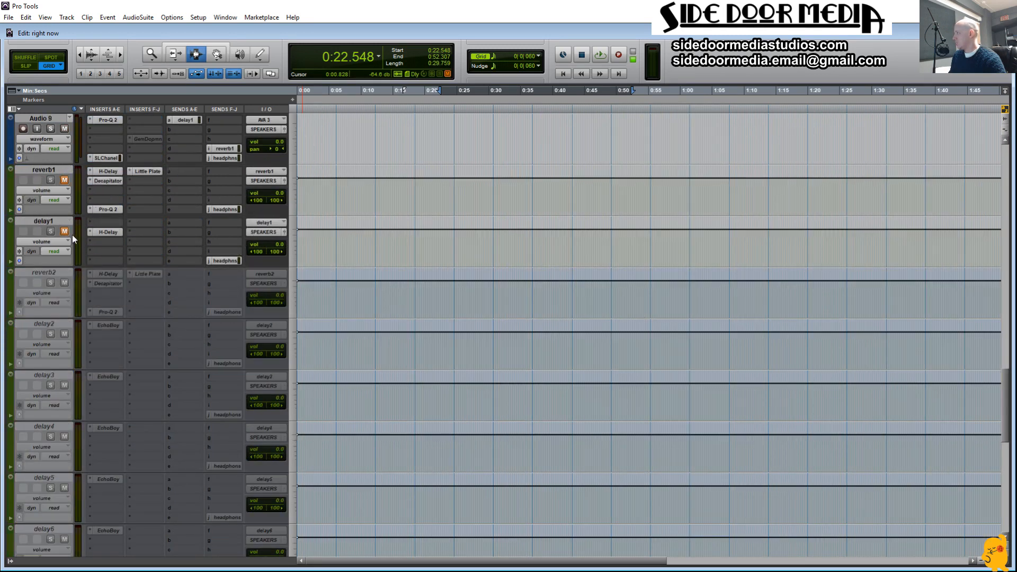
pyautogui.click(106, 232)
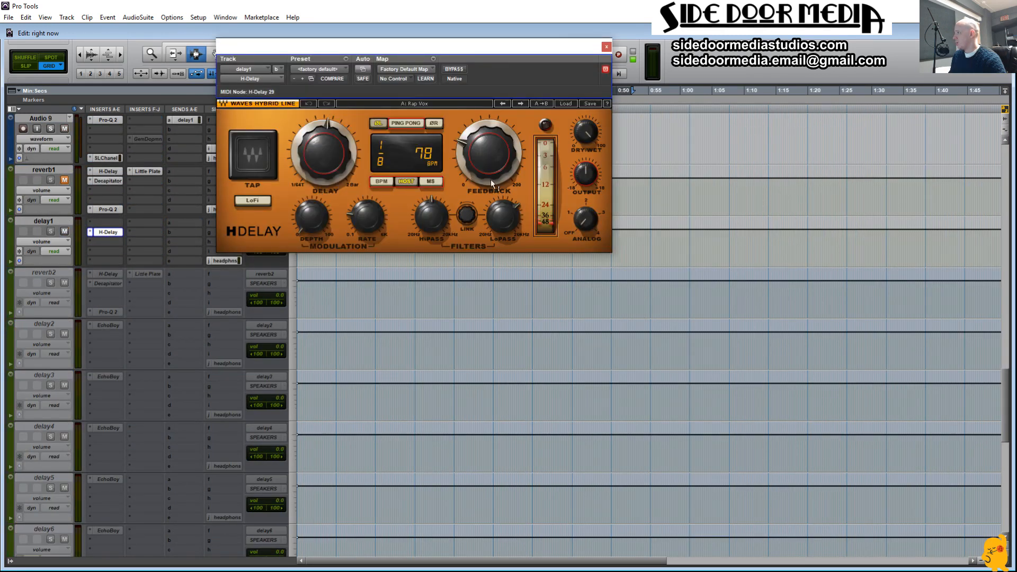
pyautogui.click(607, 47)
# Check the hook track's reverb1 send, unmute the reverb1 track, and close the send window
pyautogui.scroll(10, 335, 312)
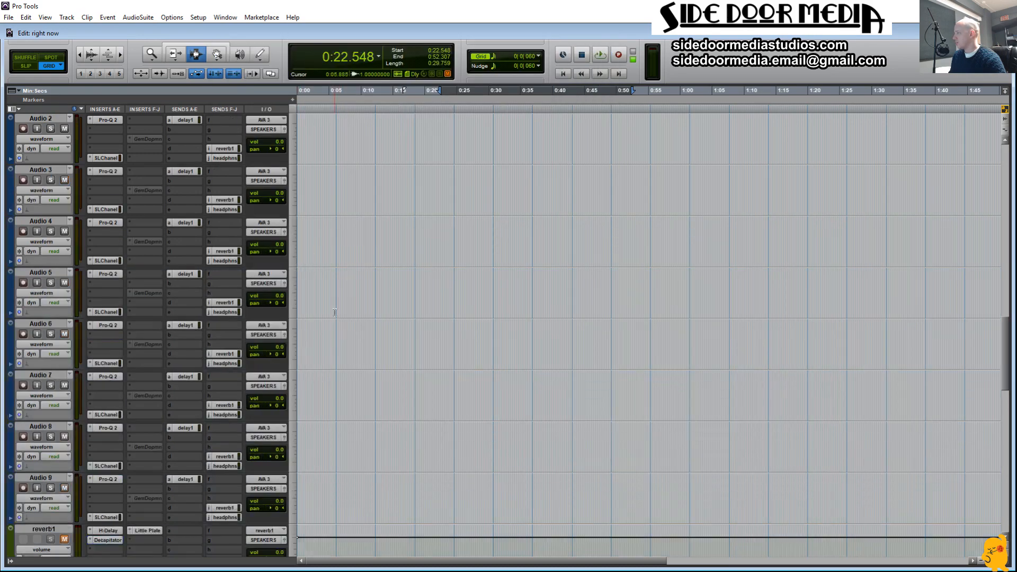
pyautogui.scroll(5, 334, 313)
pyautogui.click(227, 509)
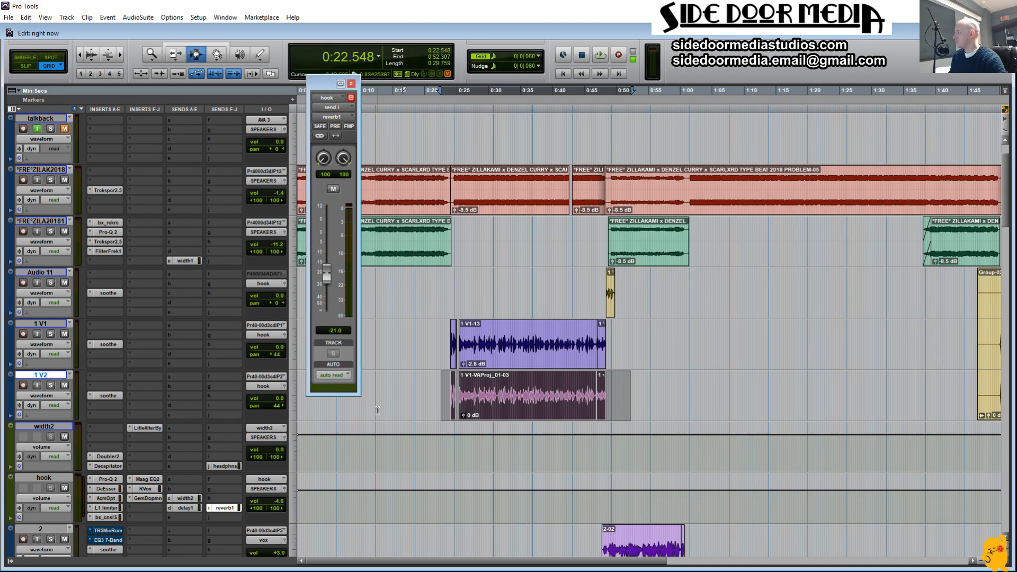
pyautogui.scroll(-10, 366, 387)
pyautogui.scroll(-5, 360, 432)
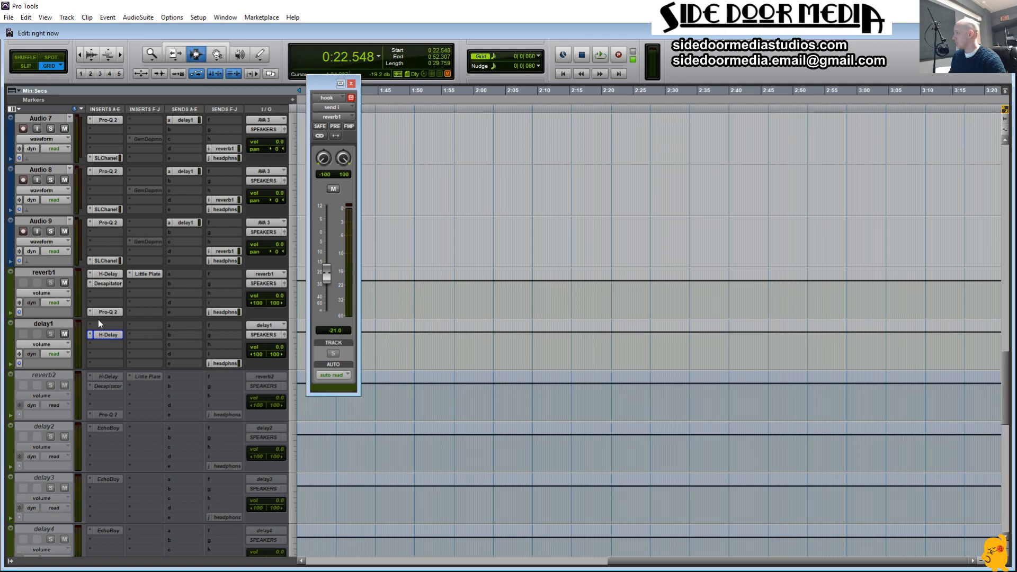
pyautogui.scroll(12, 106, 297)
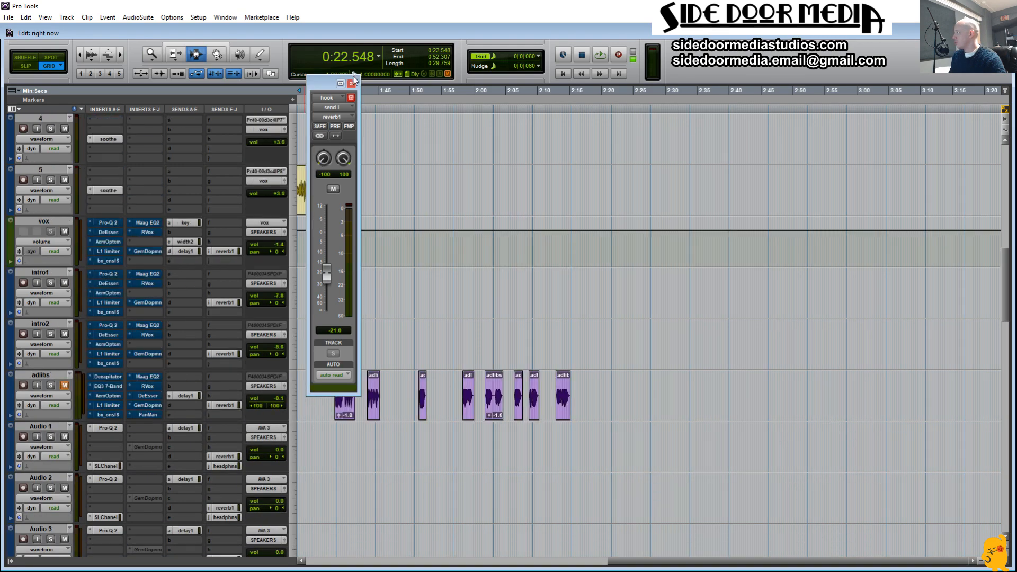
pyautogui.click(351, 83)
# Select the first hook from its opening clip on 1 V2 through the short Audio 11 clip, and play it with the effects active
pyautogui.scroll(10, 388, 265)
pyautogui.hscroll(-5, 388, 264)
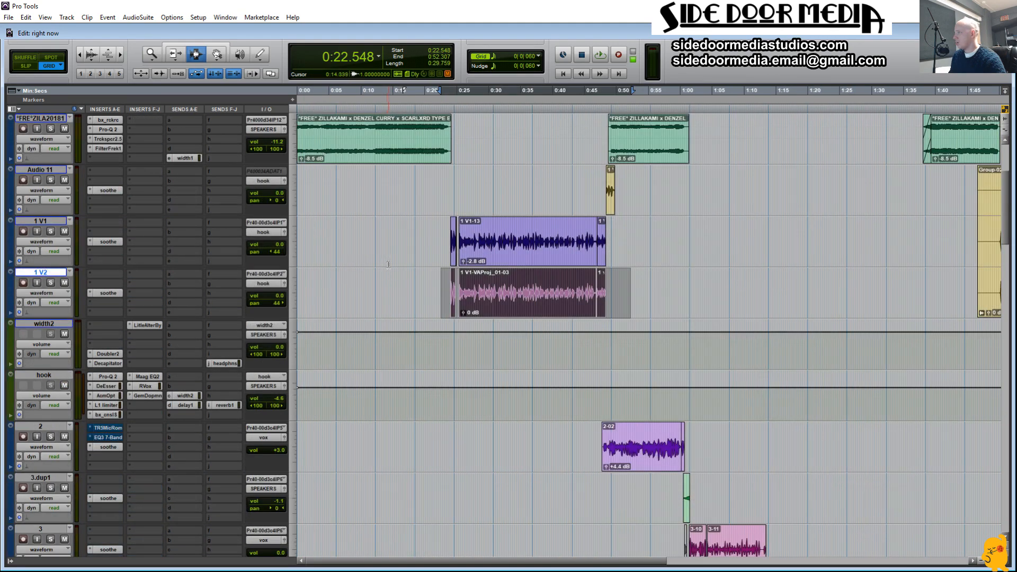
pyautogui.scroll(3, 388, 265)
pyautogui.click(452, 451)
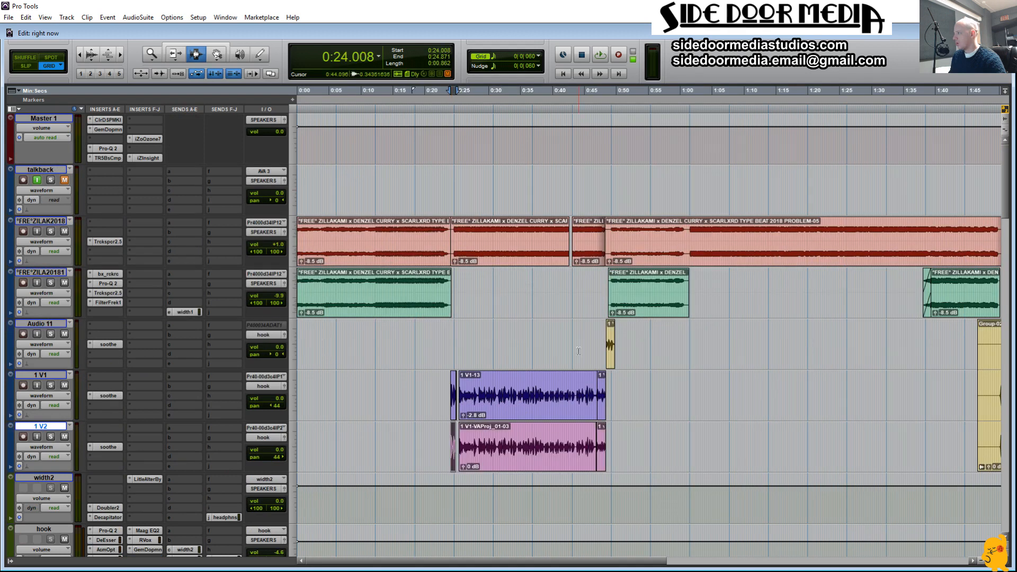
pyautogui.keyDown('shift'); pyautogui.click(615, 350); pyautogui.keyUp('shift')
pyautogui.press('space')
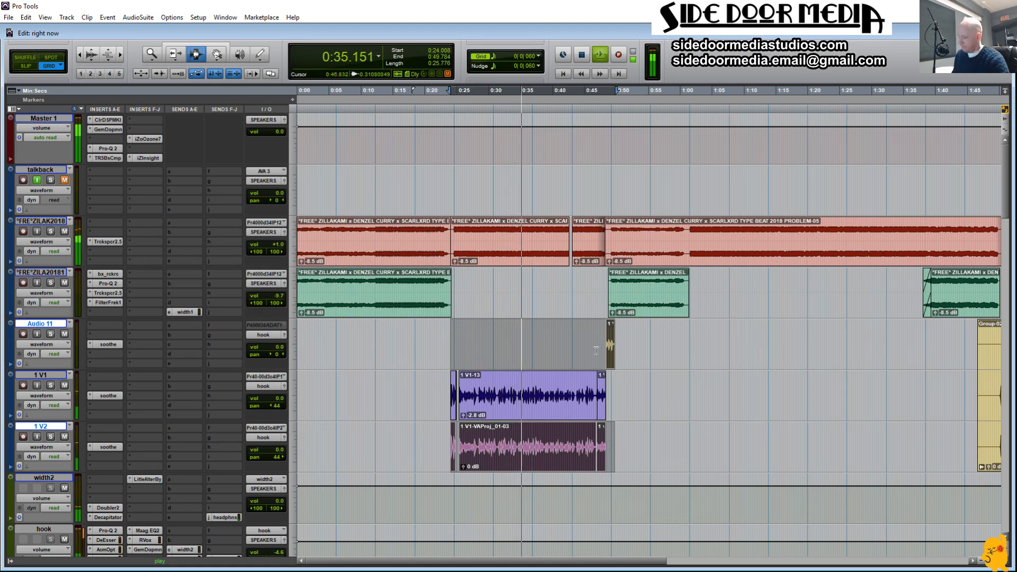
# Stop the hook playback and select vocal track 2 below the hook track
pyautogui.press('space')
pyautogui.click(571, 344)
pyautogui.moveTo(582, 305); pyautogui.dragTo(714, 341)
pyautogui.click(601, 350)
pyautogui.scroll(3, 529, 366)
pyautogui.scroll(-2, 493, 372)
pyautogui.scroll(-1, 531, 413)
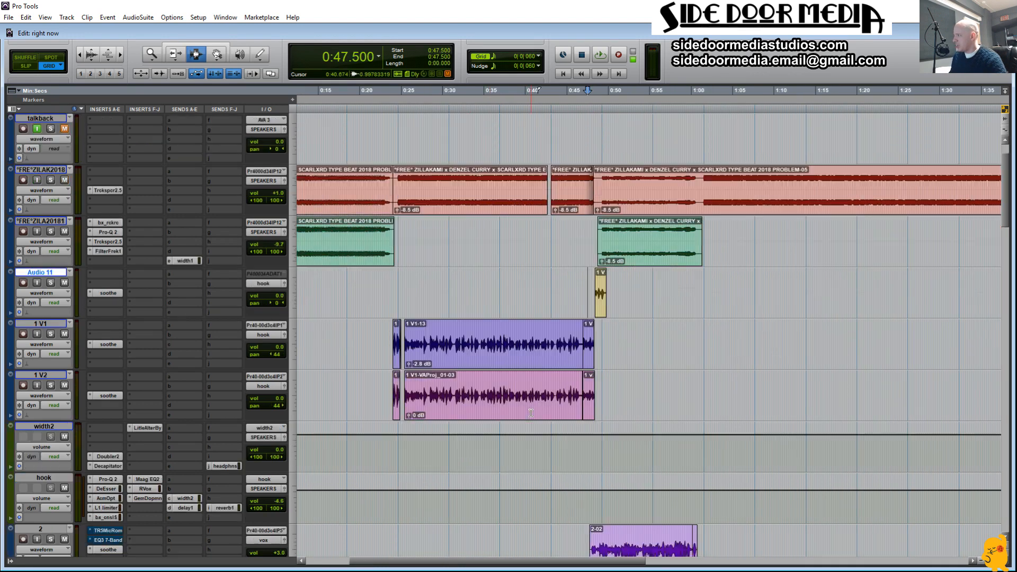
pyautogui.scroll(-2, 531, 414)
pyautogui.click(52, 427)
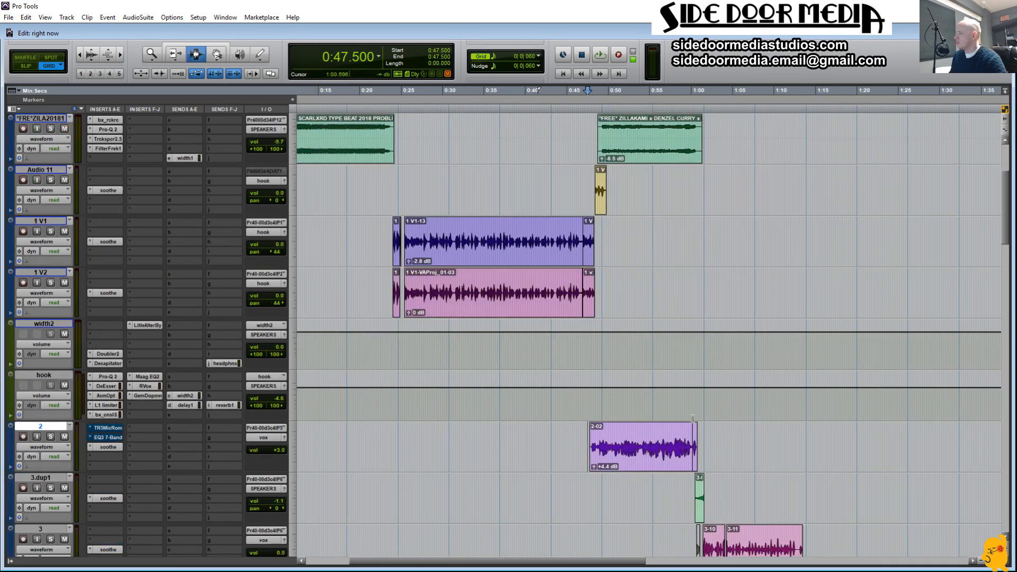
# Select the 2-02 clip through the short clip at its end on track 2, and place the cursor just before the section
pyautogui.doubleClick(613, 437)
pyautogui.keyDown('shift'); pyautogui.click(688, 442); pyautogui.keyUp('shift')
pyautogui.moveTo(692, 443); pyautogui.dragTo(697, 443)
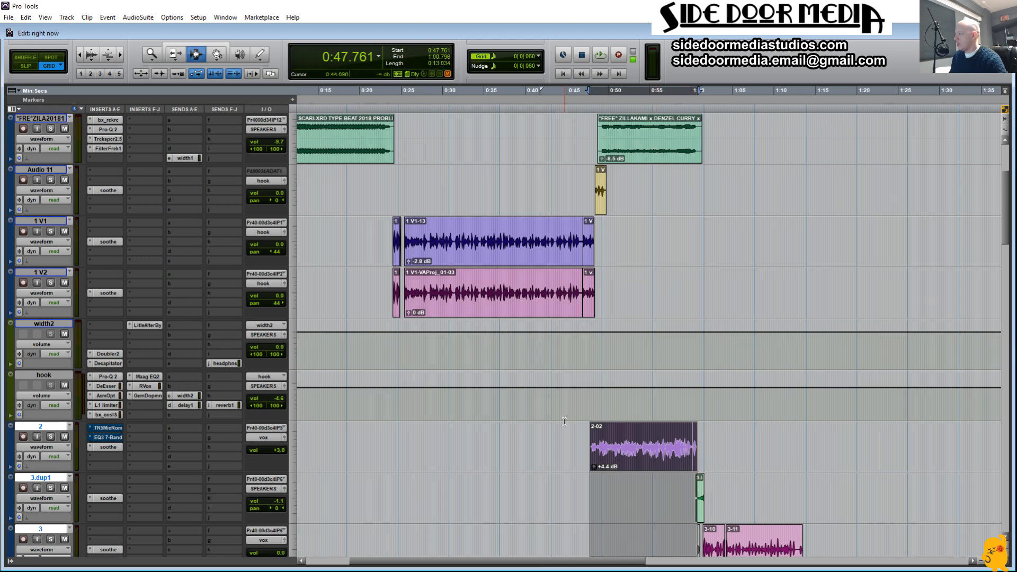
pyautogui.click(561, 446)
# Take track 2's TR5 Mic Room and EQ3 7-Band inserts out of bypass, viewing each plug-in's settings
pyautogui.click(107, 428)
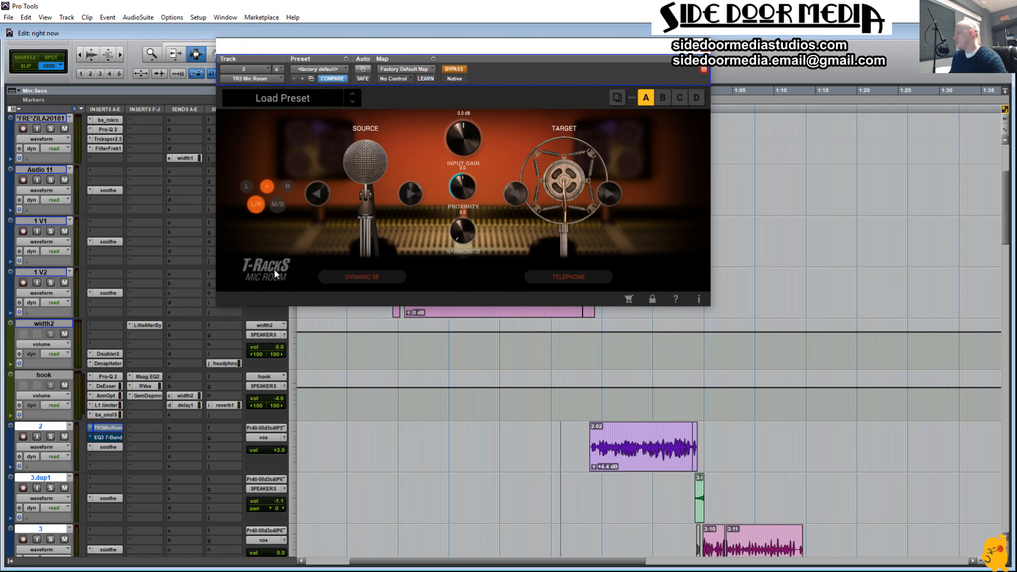
pyautogui.click(454, 71)
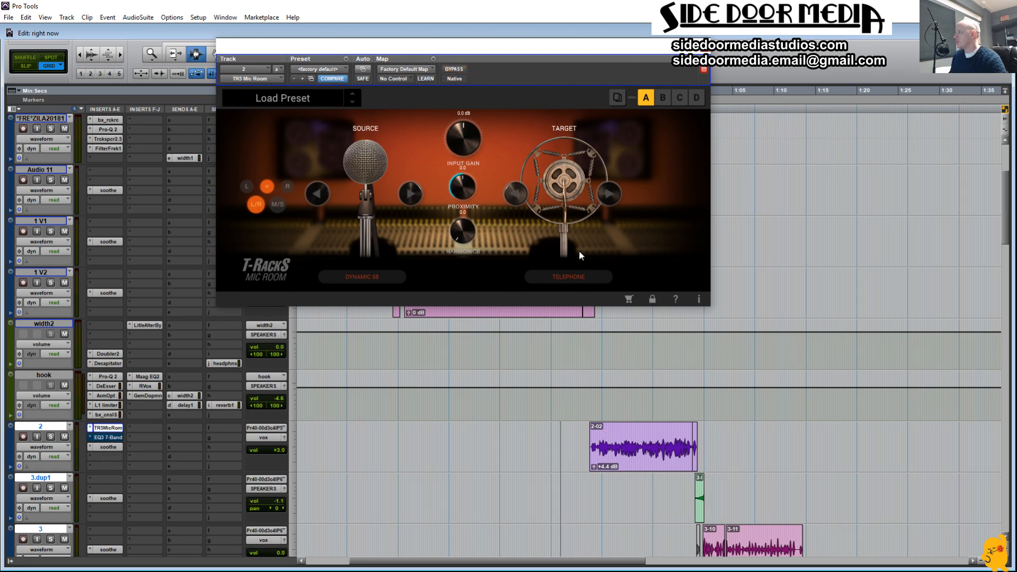
pyautogui.click(108, 438)
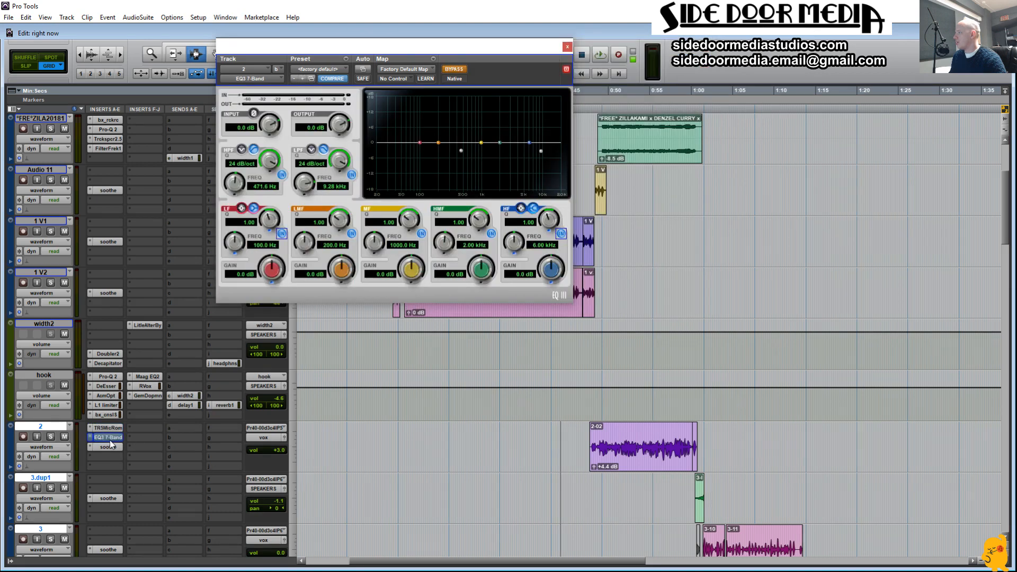
pyautogui.keyDown('ctrl'); pyautogui.click(109, 439); pyautogui.keyUp('ctrl')
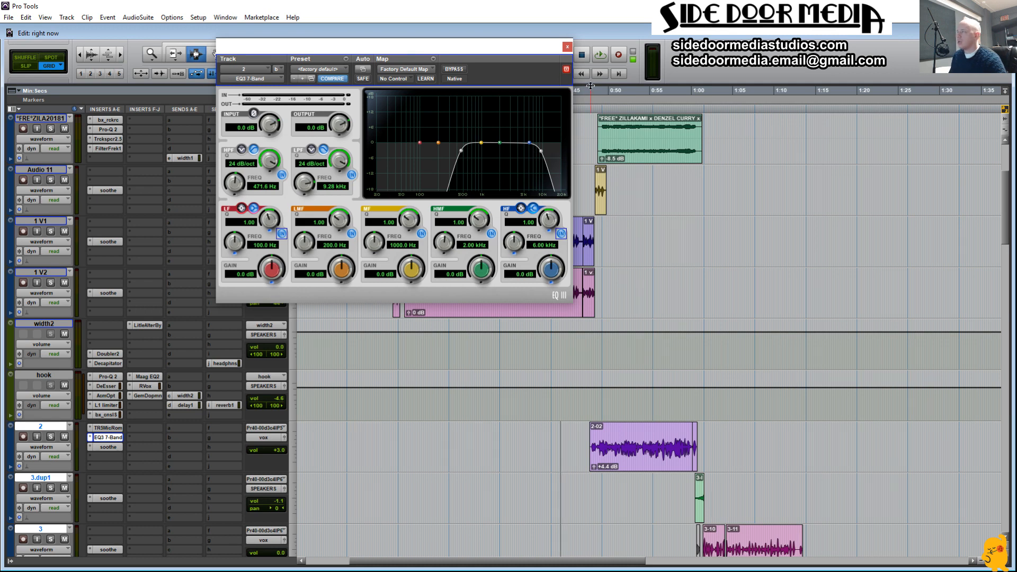
# Play track 2's section from 0:47.067 with the telephone-style inserts active, stopping after the 2-02 clip ends
pyautogui.press('space')
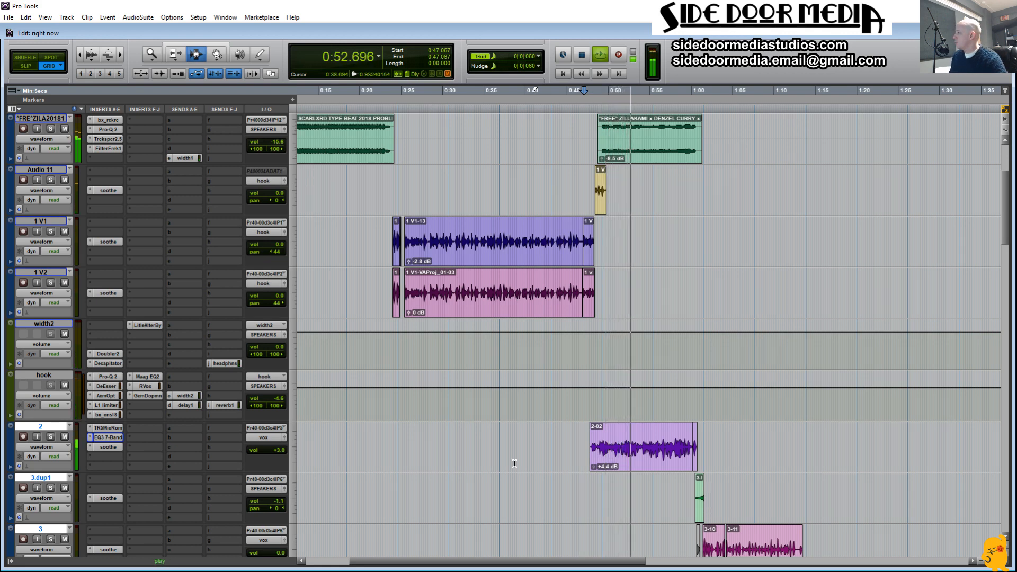
pyautogui.hscroll(3, 514, 463)
pyautogui.hscroll(-1, 515, 464)
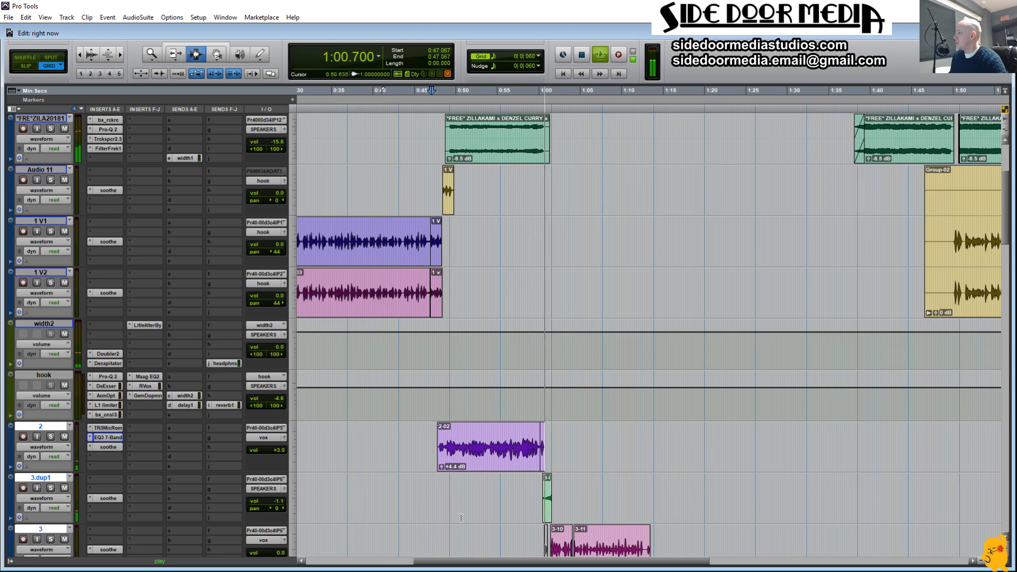
pyautogui.press('space')
# Examine the transition around 1:00 from clip 2-03 on track 2 through the reversed clip on 3.dup1 to track 3's clips
pyautogui.moveTo(524, 498); pyautogui.dragTo(620, 494)
pyautogui.press('e')
pyautogui.scroll(-3, 556, 489)
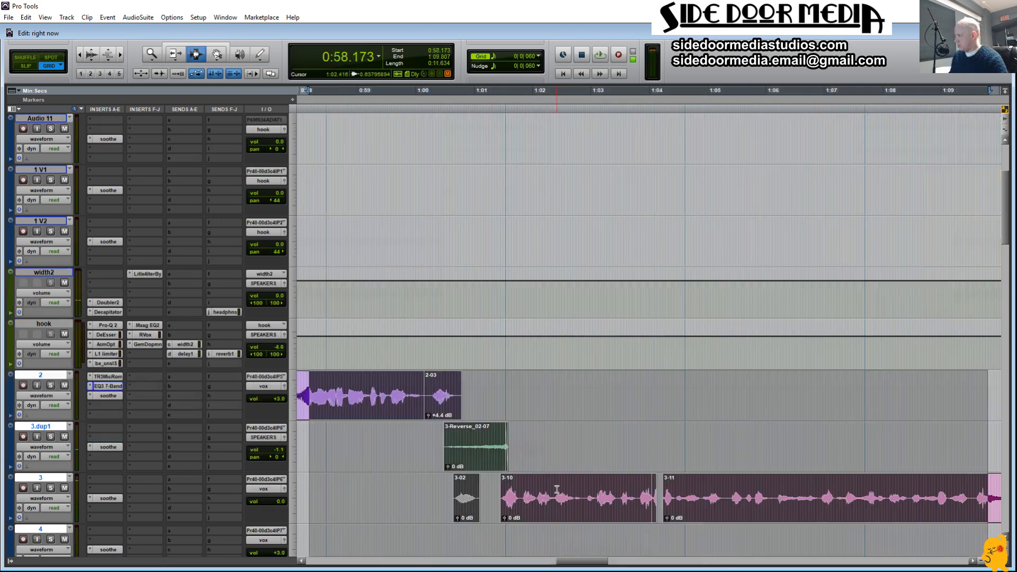
pyautogui.moveTo(453, 394); pyautogui.dragTo(511, 344)
pyautogui.doubleClick(468, 403)
pyautogui.doubleClick(450, 299)
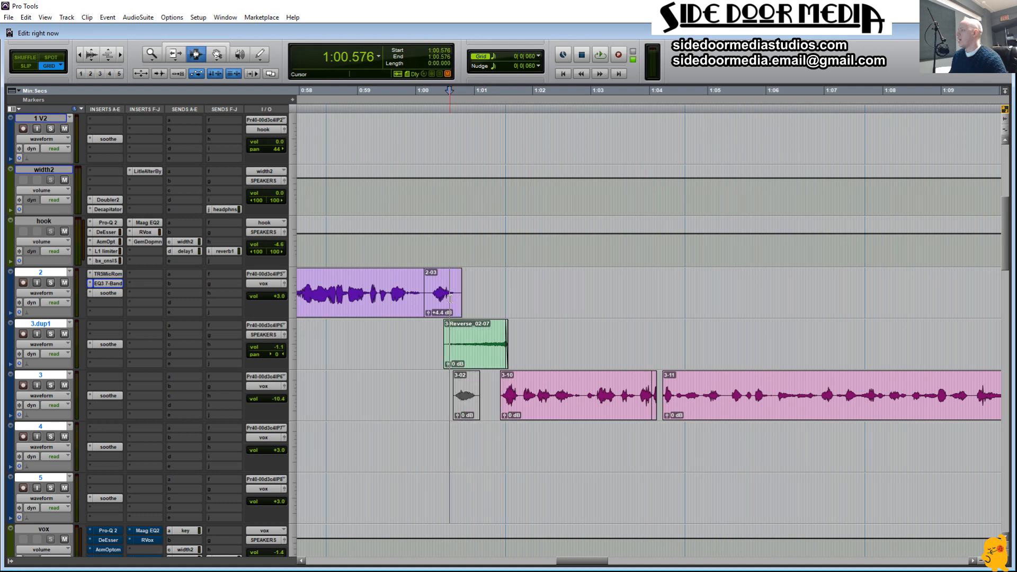
pyautogui.click(470, 395)
pyautogui.click(473, 396)
# Unmute the adlibs track and play the adlibs-21 clip from 0:58.269
pyautogui.scroll(-6, 466, 418)
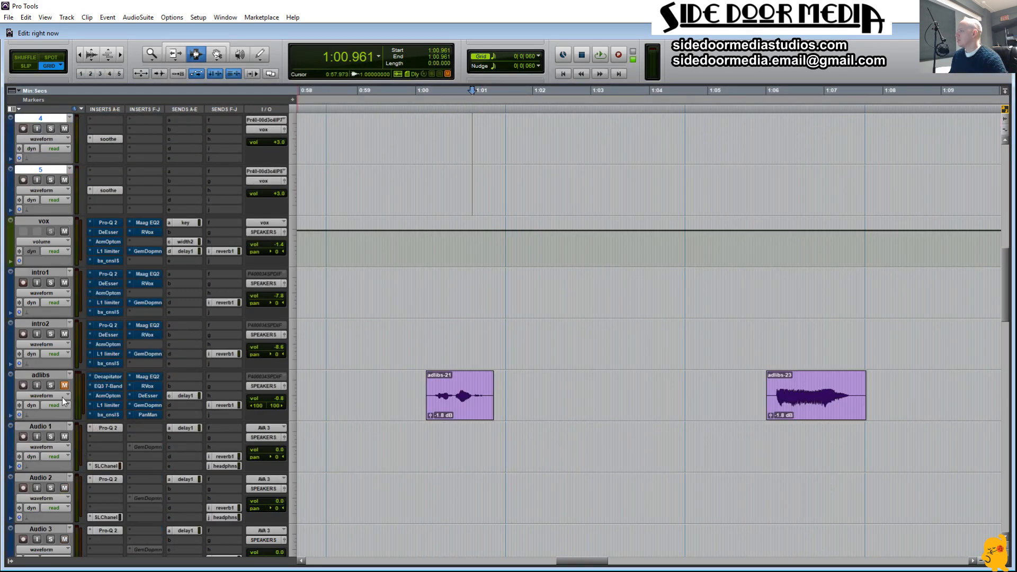
pyautogui.click(65, 385)
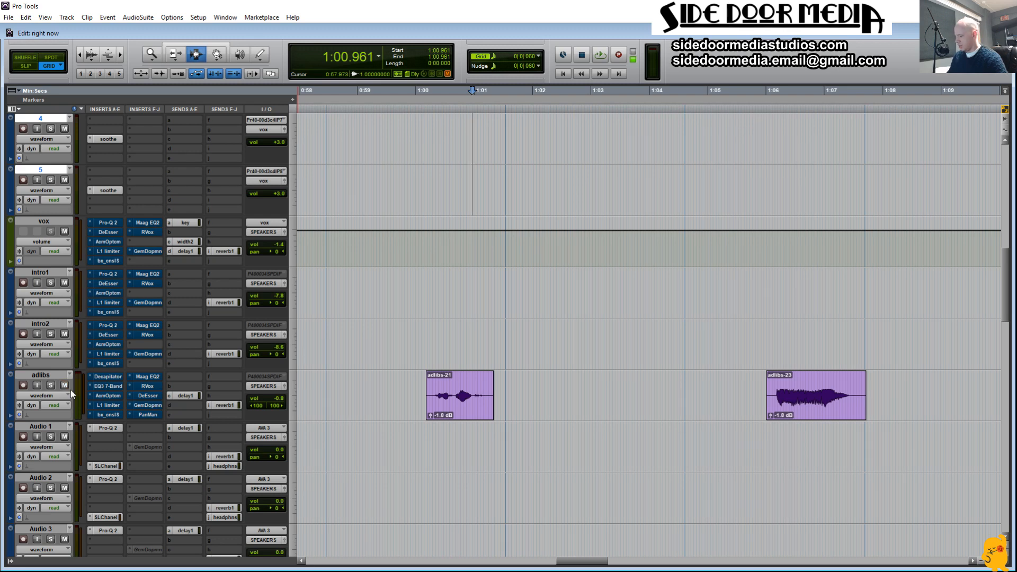
pyautogui.click(315, 412)
pyautogui.press('space')
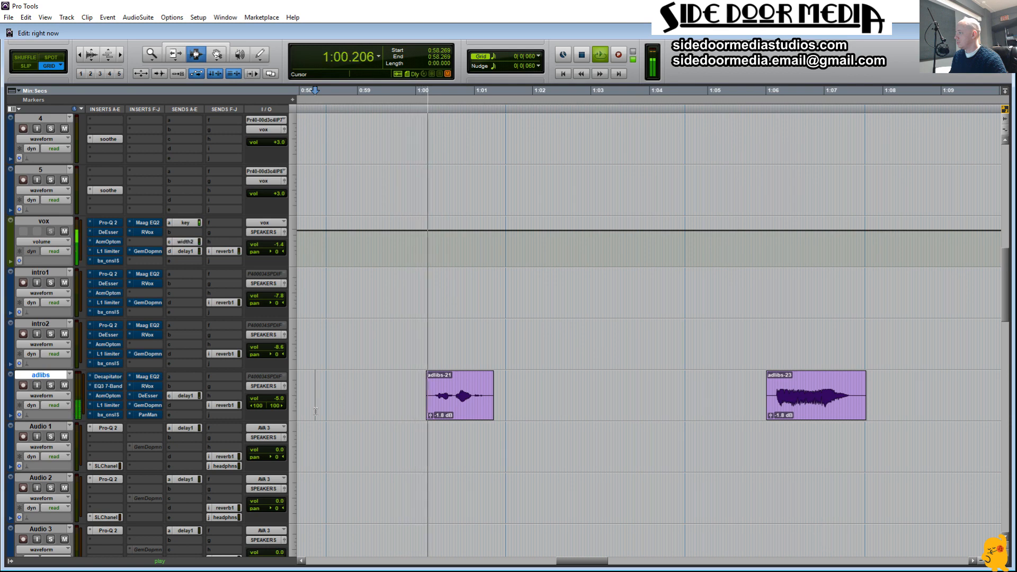
pyautogui.press('space')
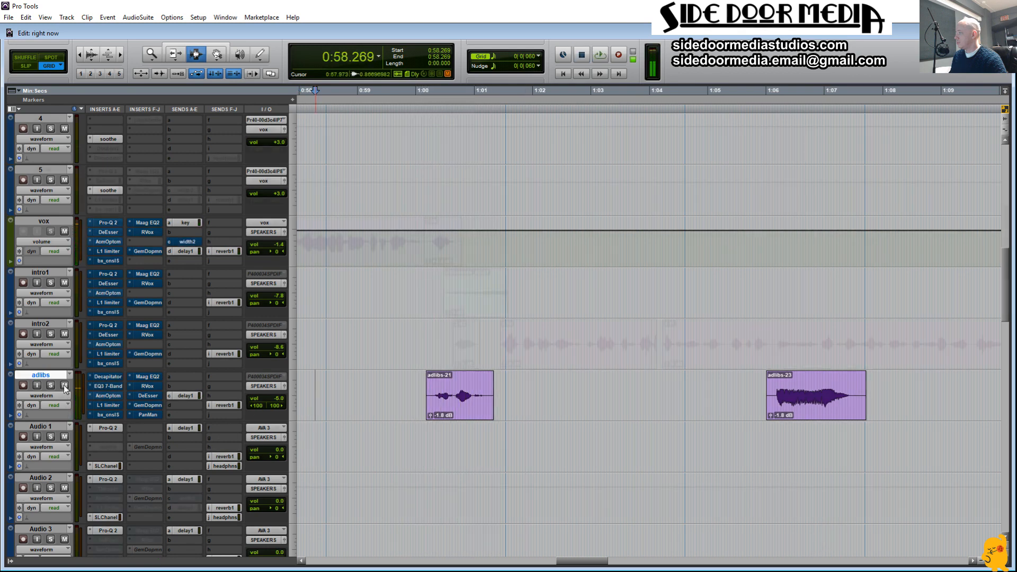
# Open the AudioSuite D-Verb reverb for the 0:58.509 to 1:01.778 selection on 3.dup1, and move its window clear of the clips
pyautogui.scroll(5, 396, 360)
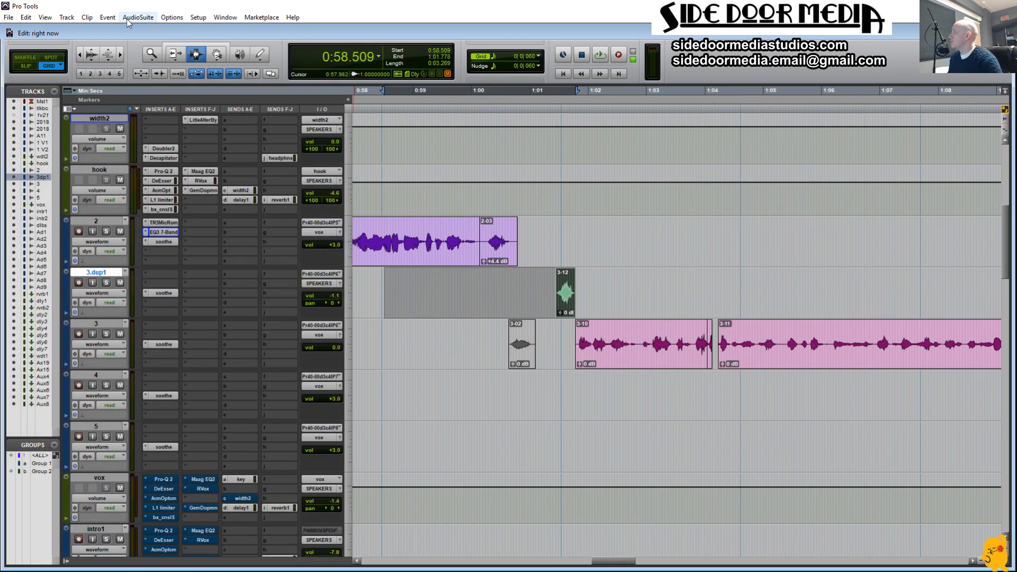
pyautogui.click(137, 18)
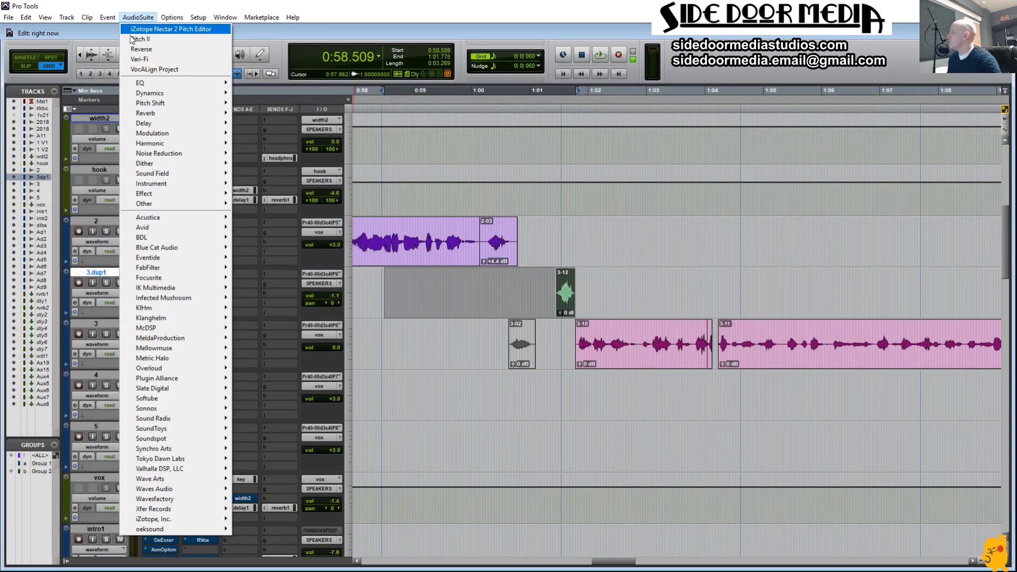
pyautogui.moveTo(164, 117)
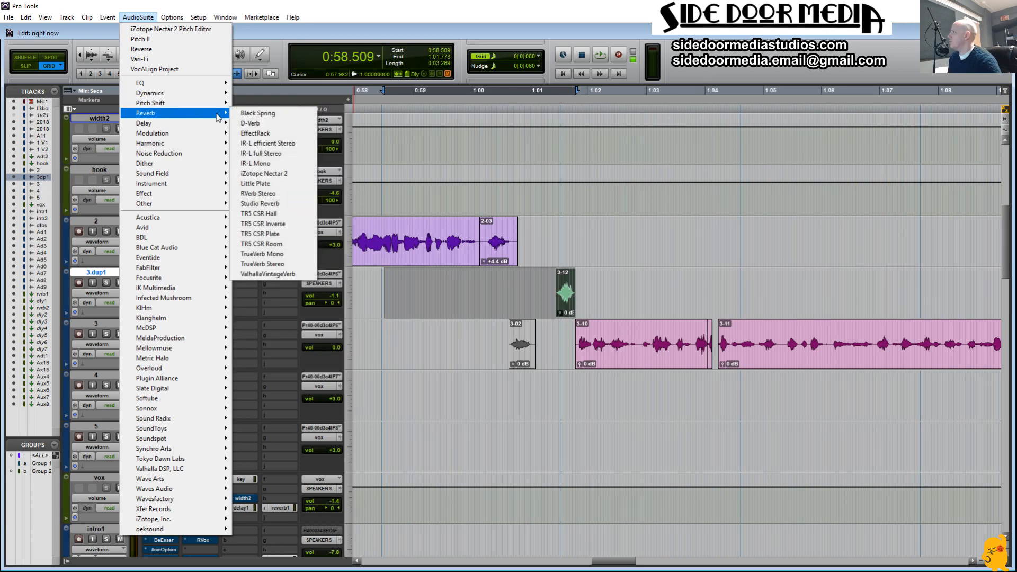
pyautogui.click(250, 123)
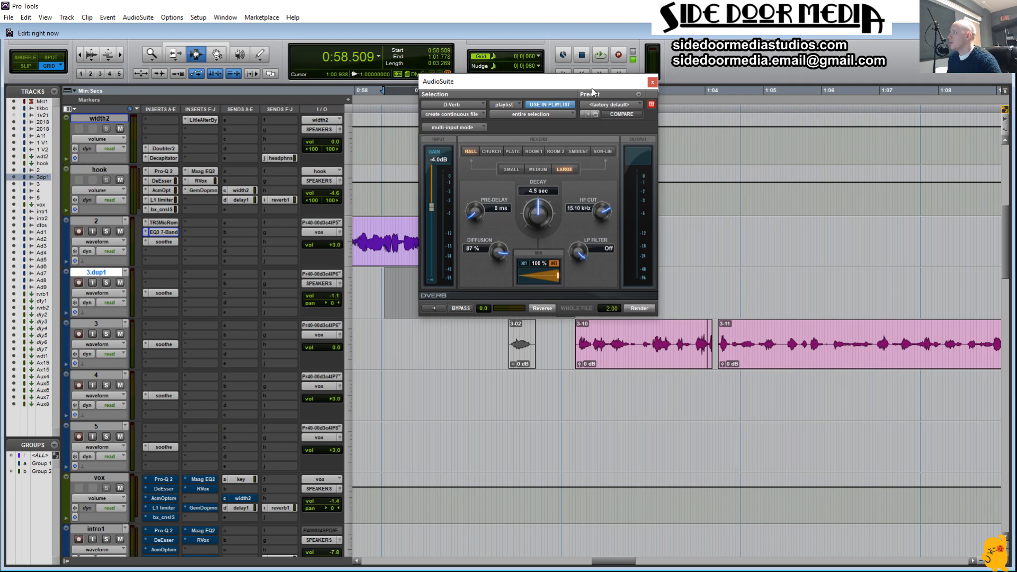
pyautogui.moveTo(592, 88); pyautogui.dragTo(807, 47)
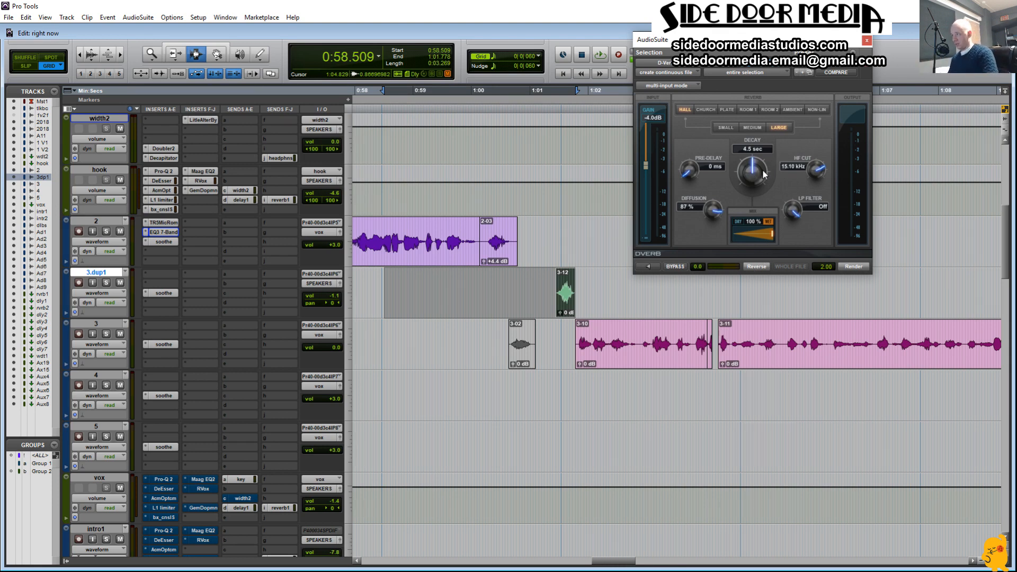
# Render the 3-12 selection as reverse reverb with a 4.5 sec decay, and play it from 1:00.432
pyautogui.click(764, 272)
pyautogui.click(497, 303)
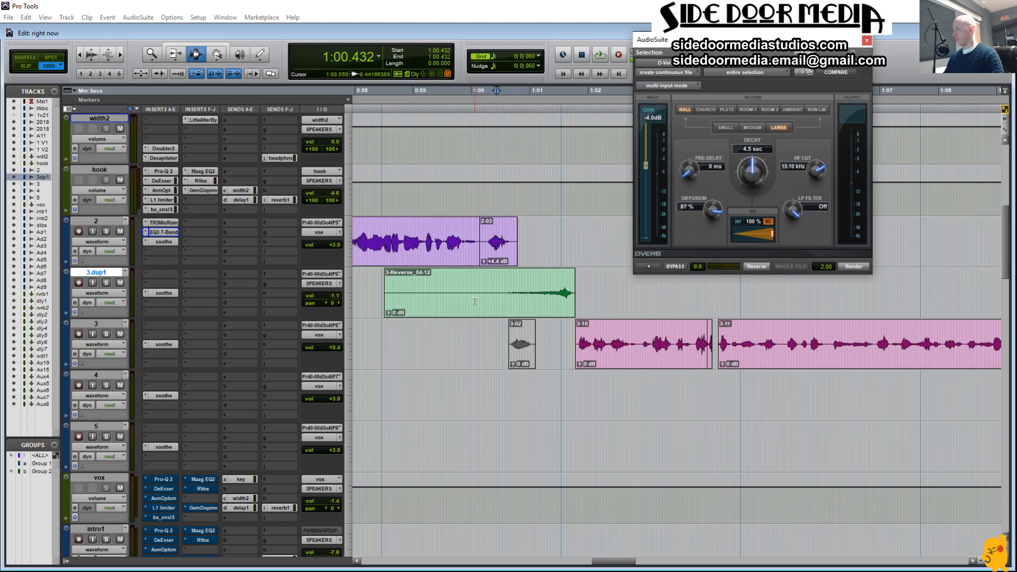
pyautogui.press('space')
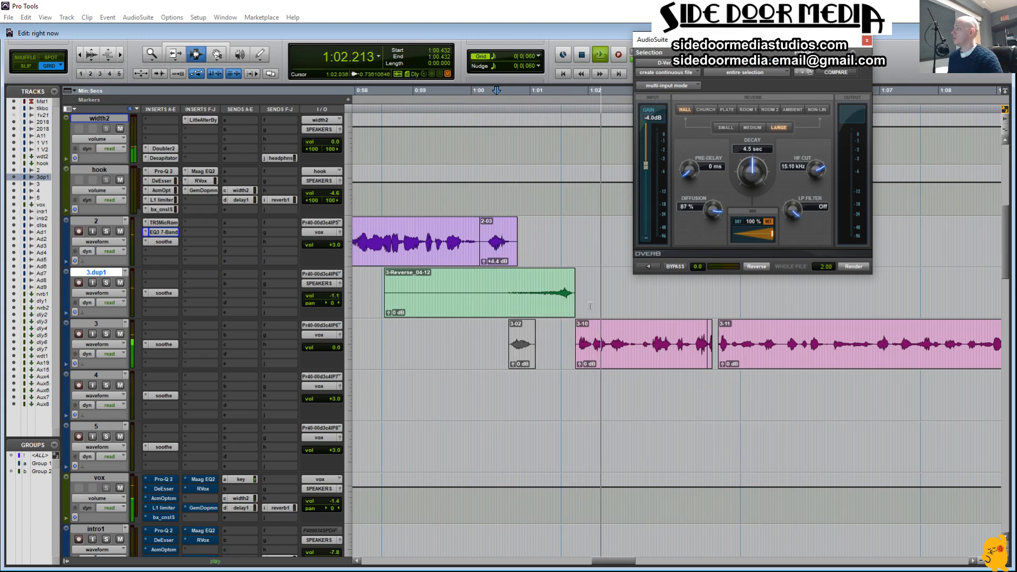
pyautogui.press('space')
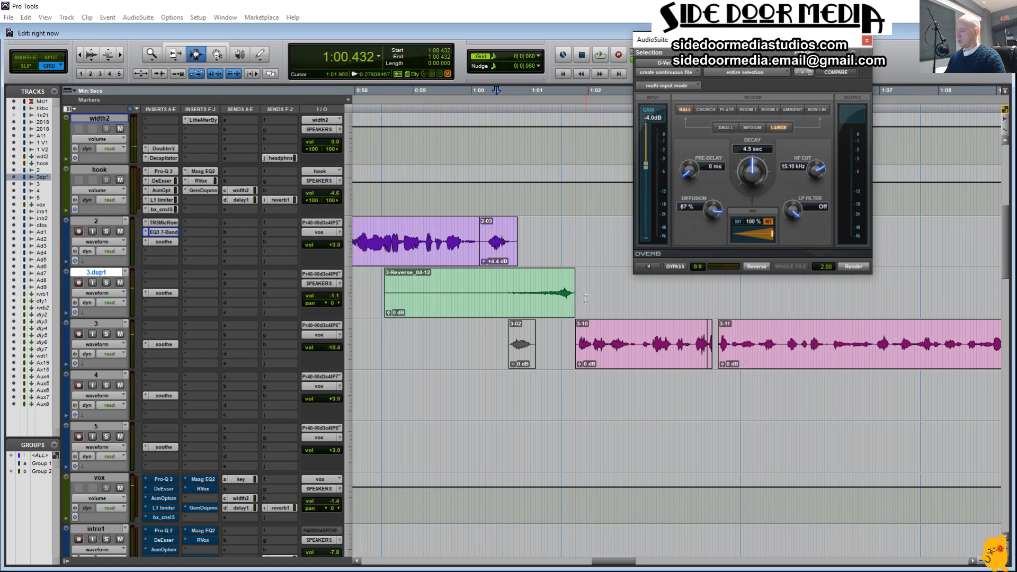
# Cut the end of the reversed reverb clip from 1:01.634 on 3.dup1, and play the transition from 1:00.000
pyautogui.moveTo(586, 299); pyautogui.dragTo(566, 313)
pyautogui.press('Delete')
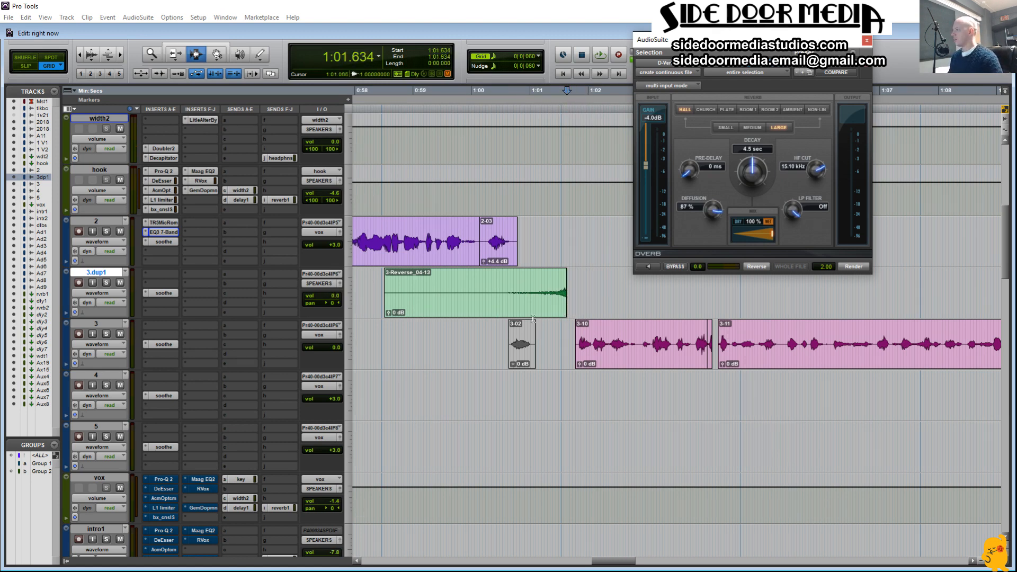
pyautogui.click(516, 312)
pyautogui.click(473, 301)
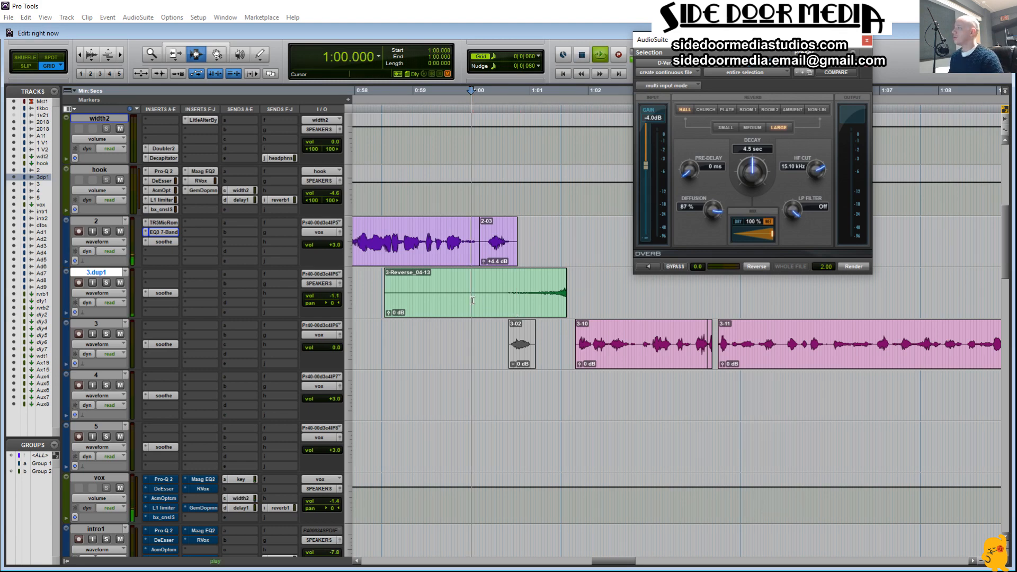
pyautogui.press('space')
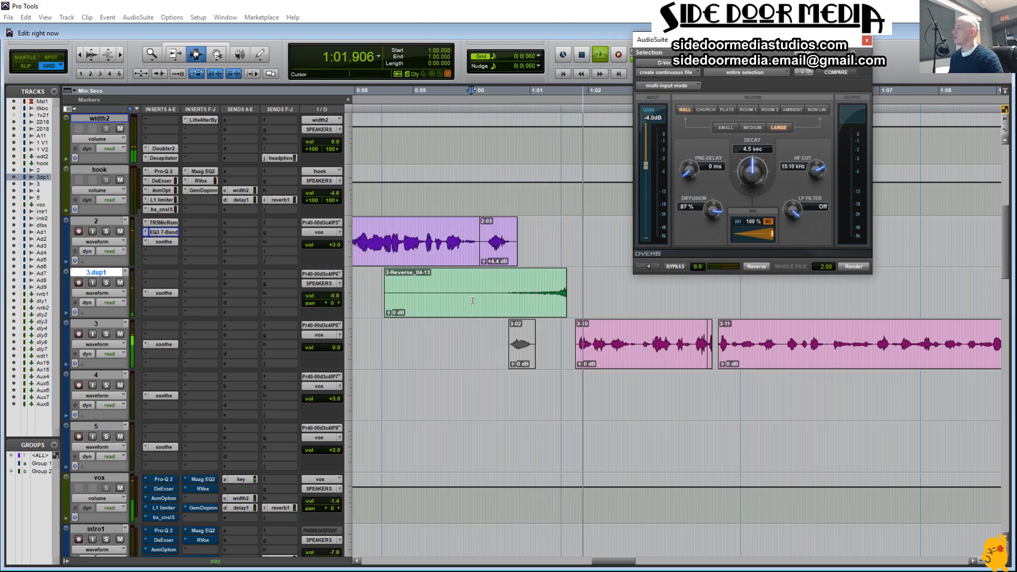
pyautogui.press('space')
# Fade out the reversed reverb clip's tail from 1:01.586, and play across it from 1:00.913
pyautogui.moveTo(583, 304); pyautogui.dragTo(563, 306)
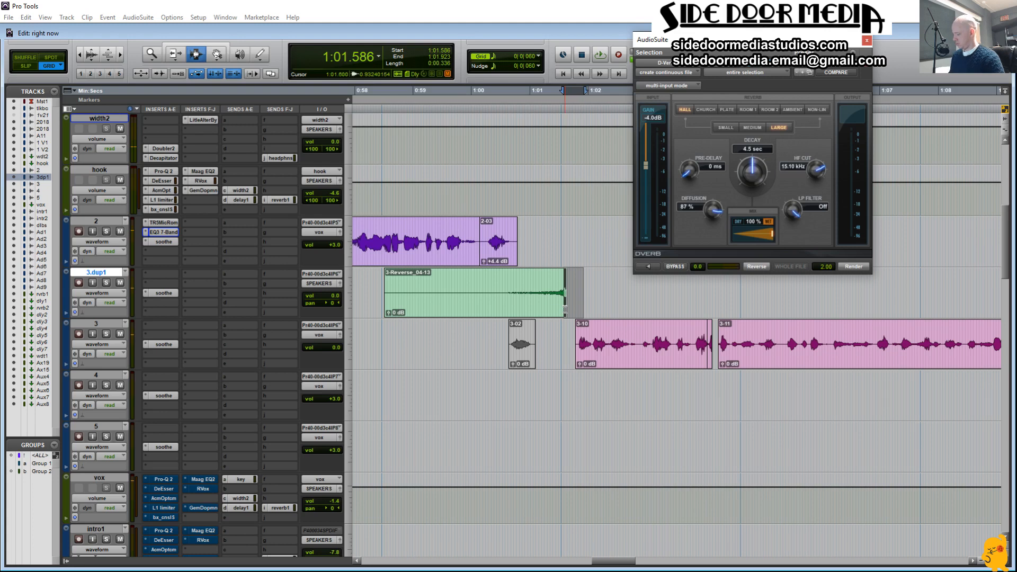
pyautogui.click(525, 306)
pyautogui.press('space')
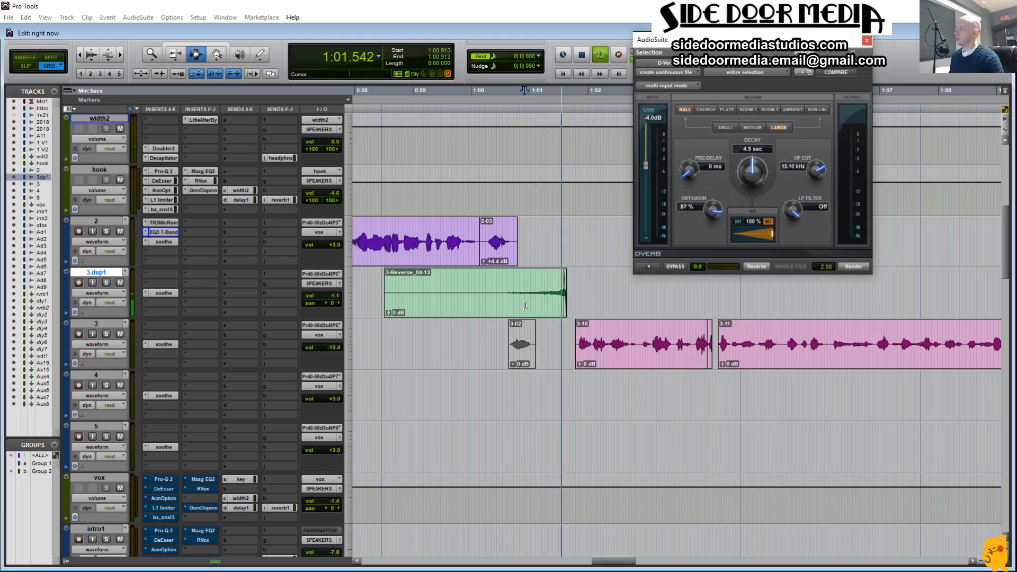
pyautogui.press('space')
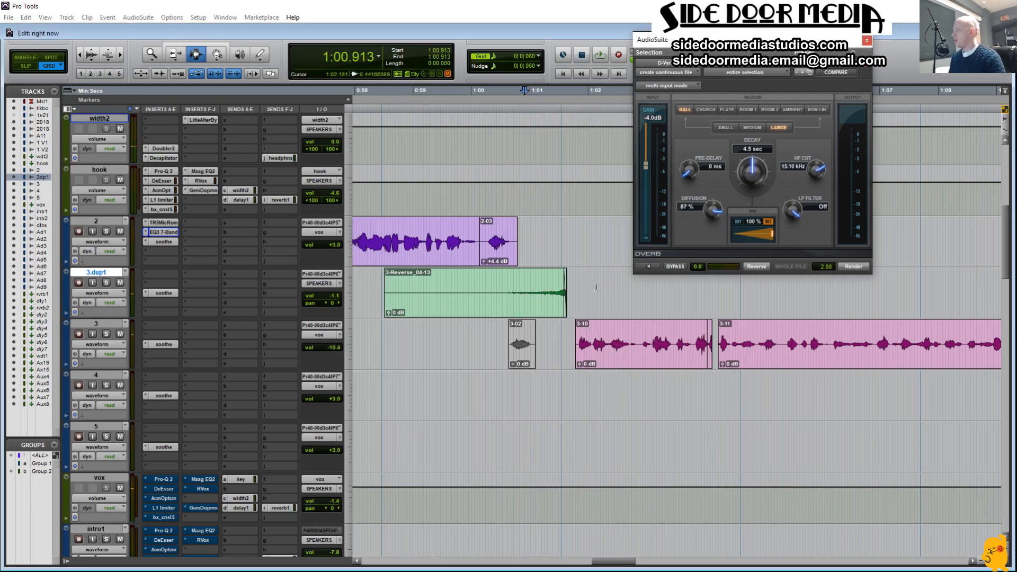
# Undo the fade, the end trim and the reverse reverb render on 3.dup1
pyautogui.doubleClick(525, 305)
pyautogui.hotkey('ctrl', 'z')
pyautogui.hotkey('ctrl', 'z')
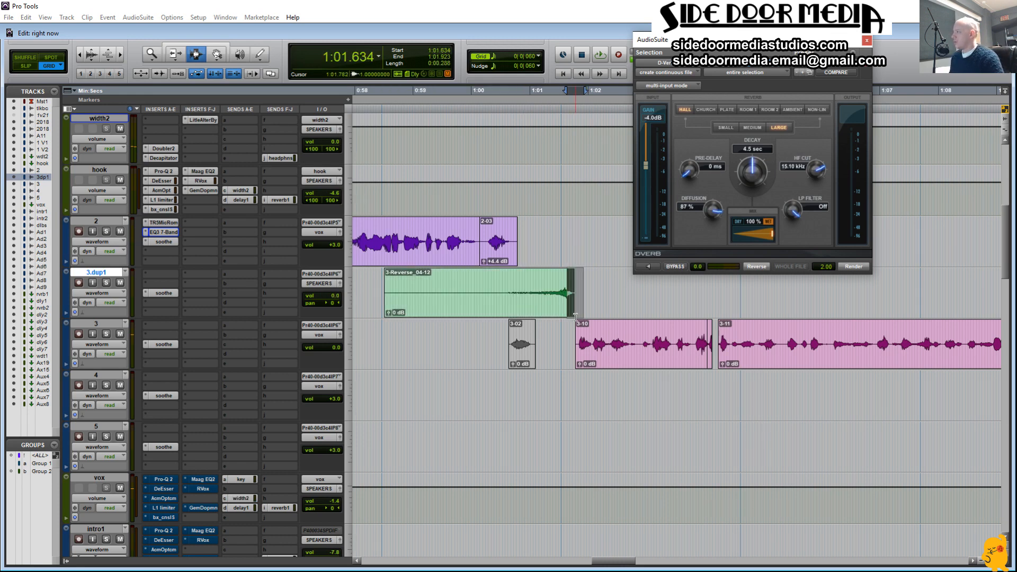
pyautogui.hotkey('ctrl', 'z')
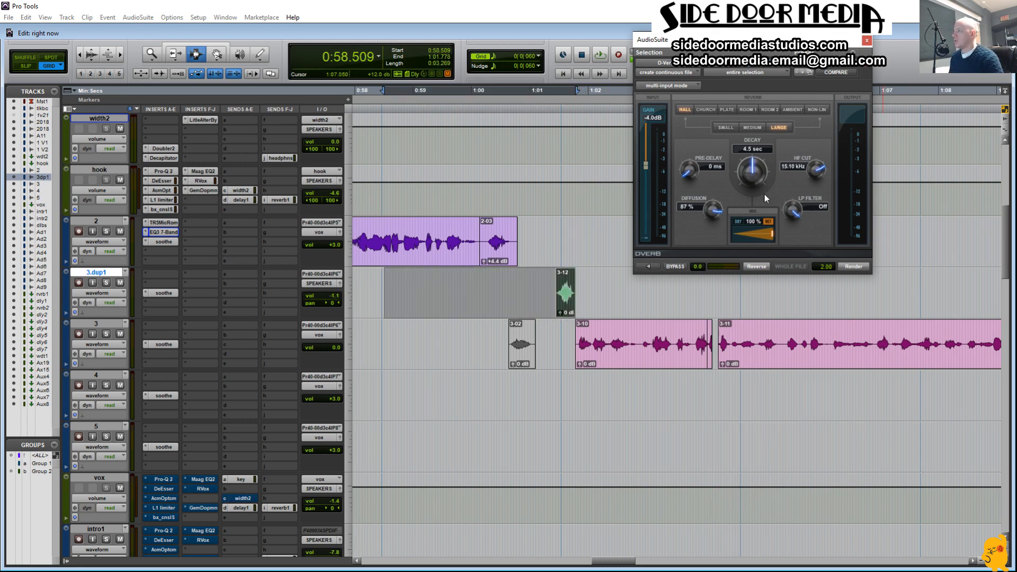
# Set the D-Verb decay to 11.6 sec, render the 3.dup1 selection as reverse reverb, and play it from 0:58.509
pyautogui.moveTo(759, 182); pyautogui.dragTo(763, 160)
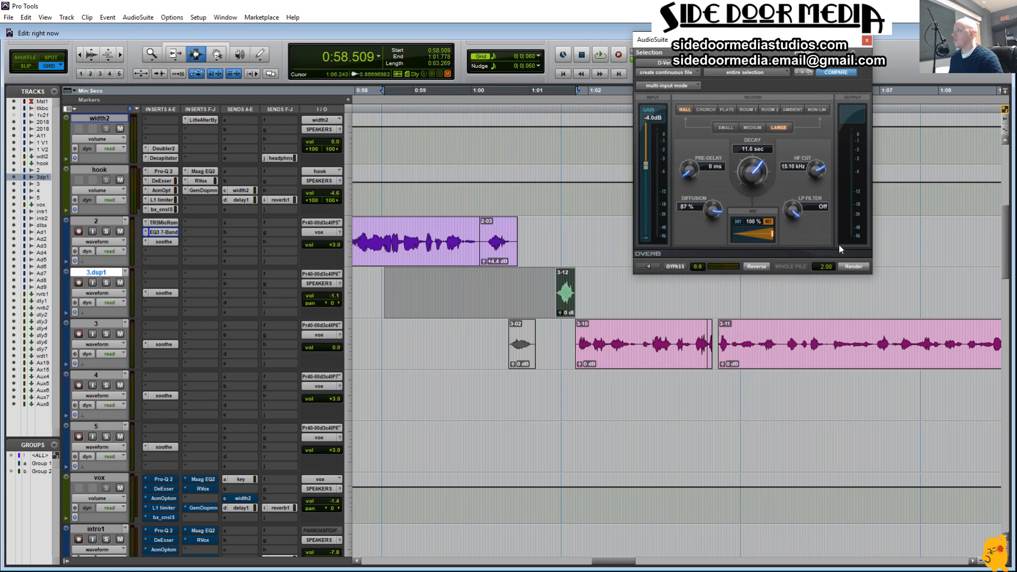
pyautogui.click(751, 266)
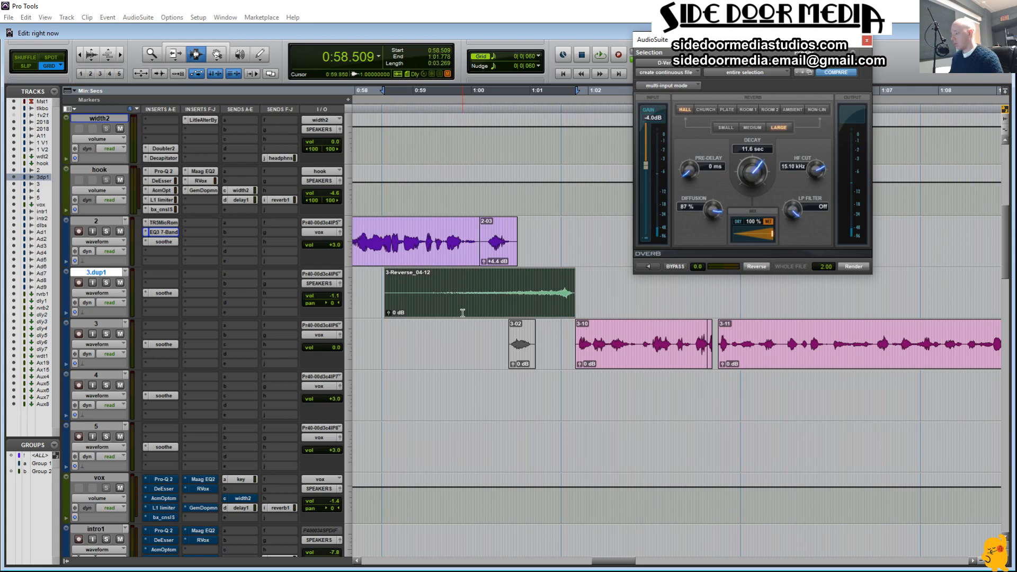
pyautogui.click(384, 311)
pyautogui.press('space')
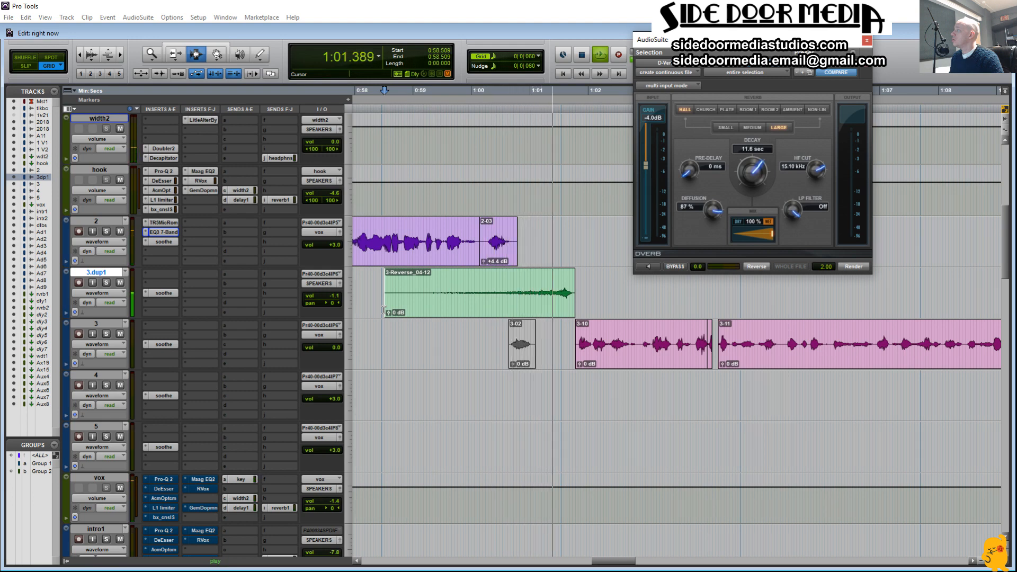
pyautogui.press('space')
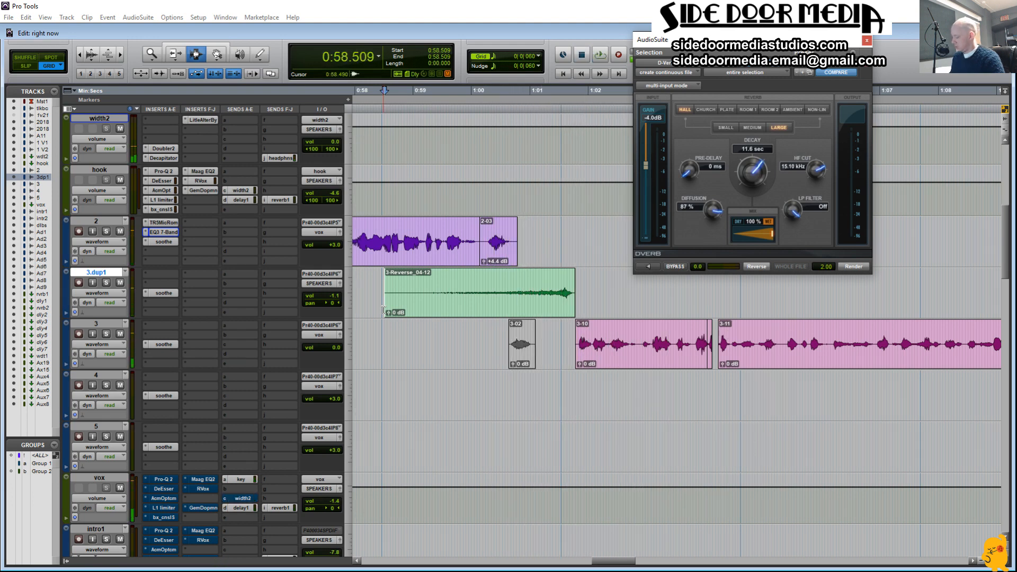
# Undo the 11.6 sec reverse reverb render on 3.dup1 and close the D-Verb window
pyautogui.hotkey('ctrl', 'z')
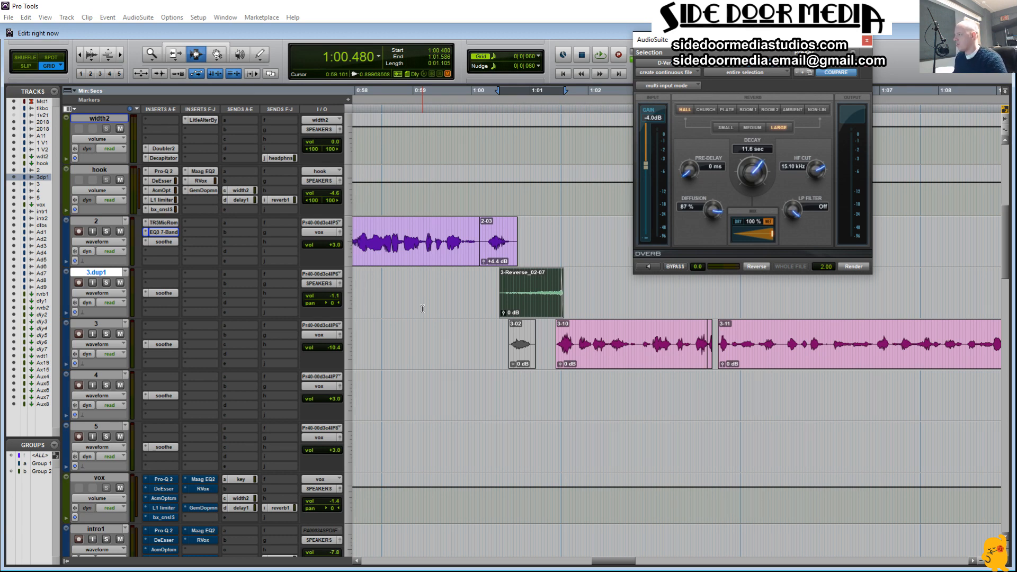
pyautogui.click(449, 344)
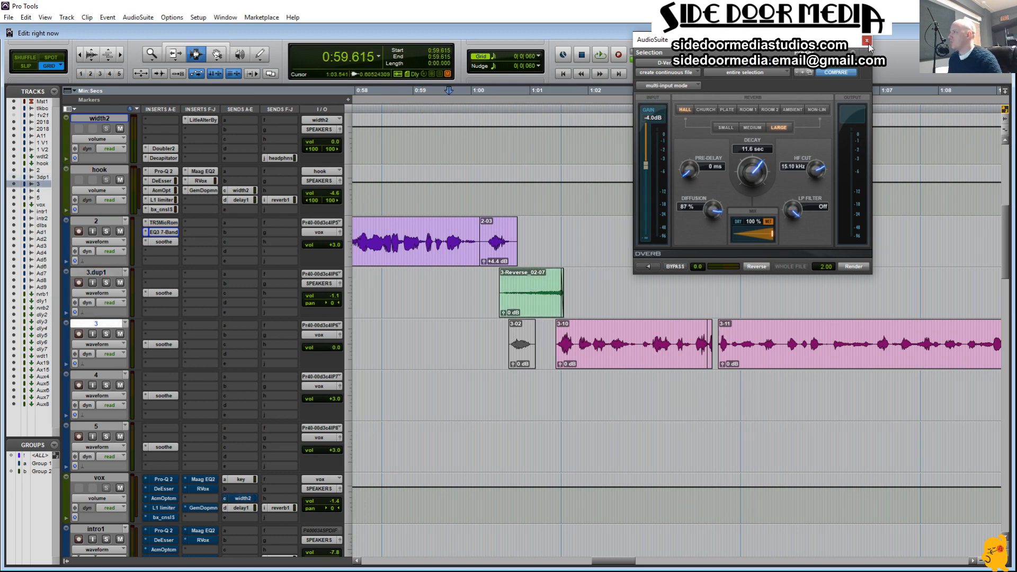
pyautogui.click(868, 42)
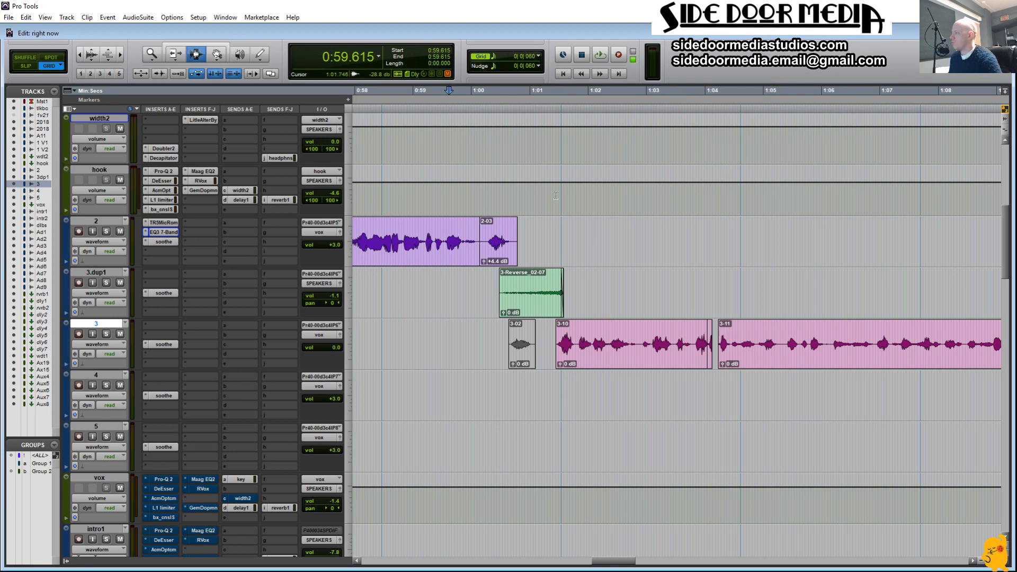
# Set the playback start to 0:58.846 on track 3, just before the verse transition
pyautogui.click(471, 350)
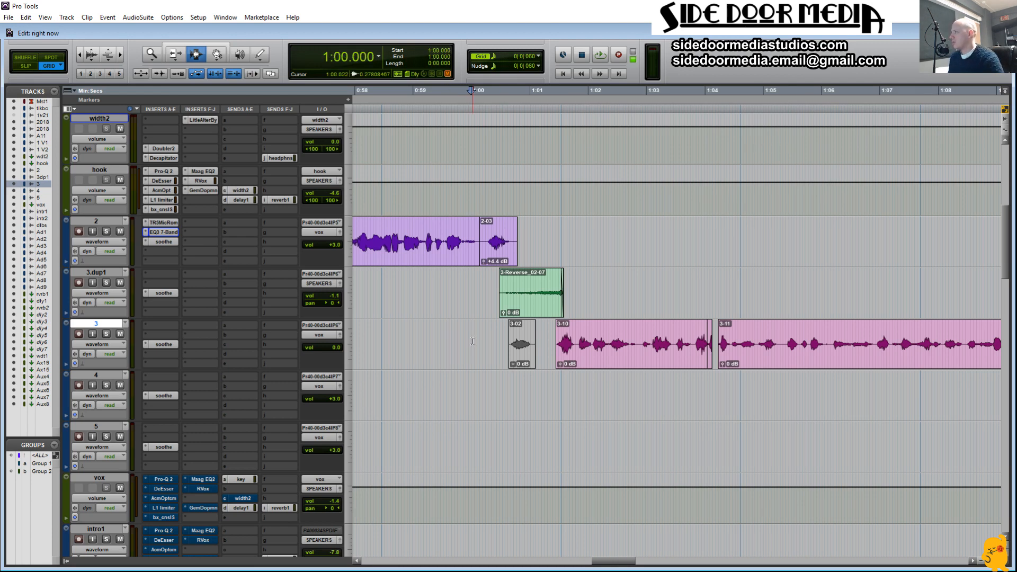
pyautogui.press('r')
pyautogui.press('r')
pyautogui.press('r')
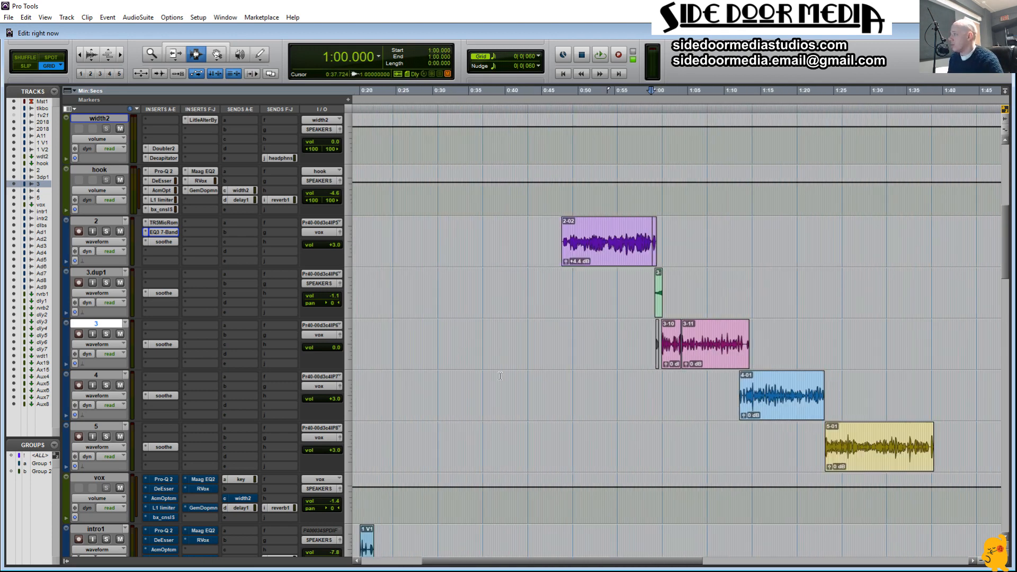
pyautogui.moveTo(592, 561); pyautogui.dragTo(639, 541)
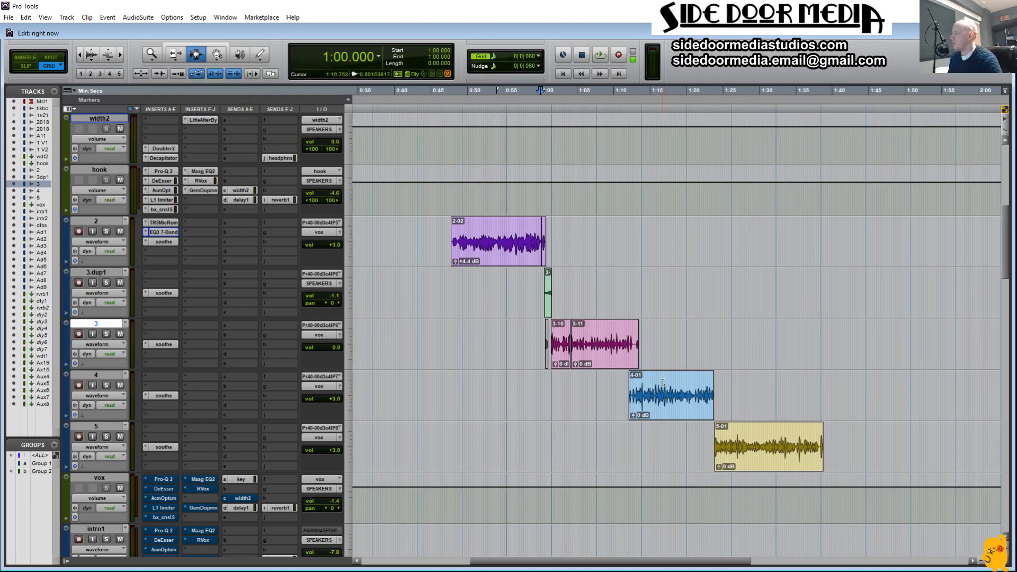
pyautogui.click(532, 346)
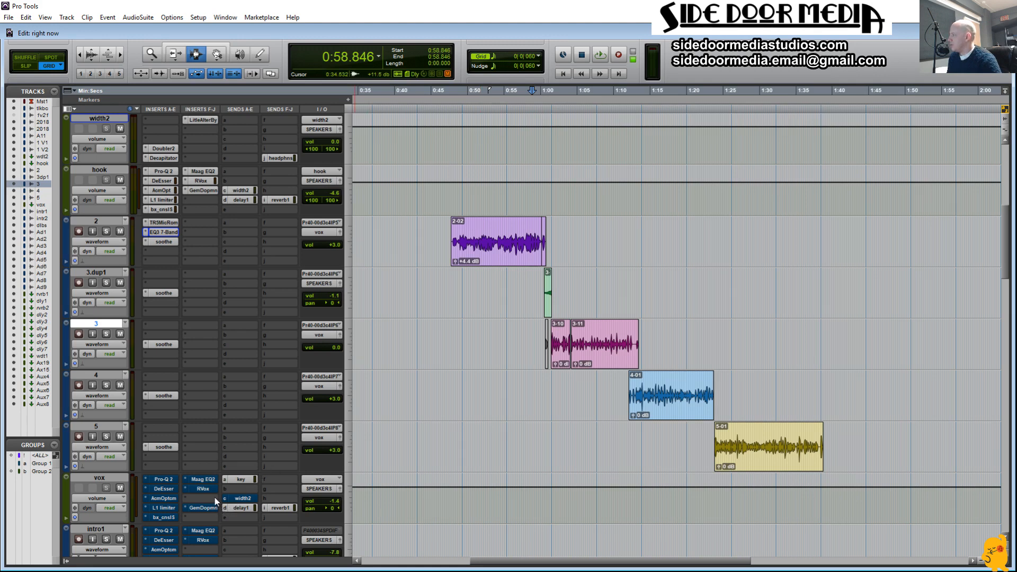
# Enable the bypassed inserts on the vox track, including Pro-Q 2, DeEsser, AomOpt, L1 limiter, bx_cnsl, Maag EQ2, RVox and GemDopmn
pyautogui.click(166, 482)
pyautogui.click(167, 491)
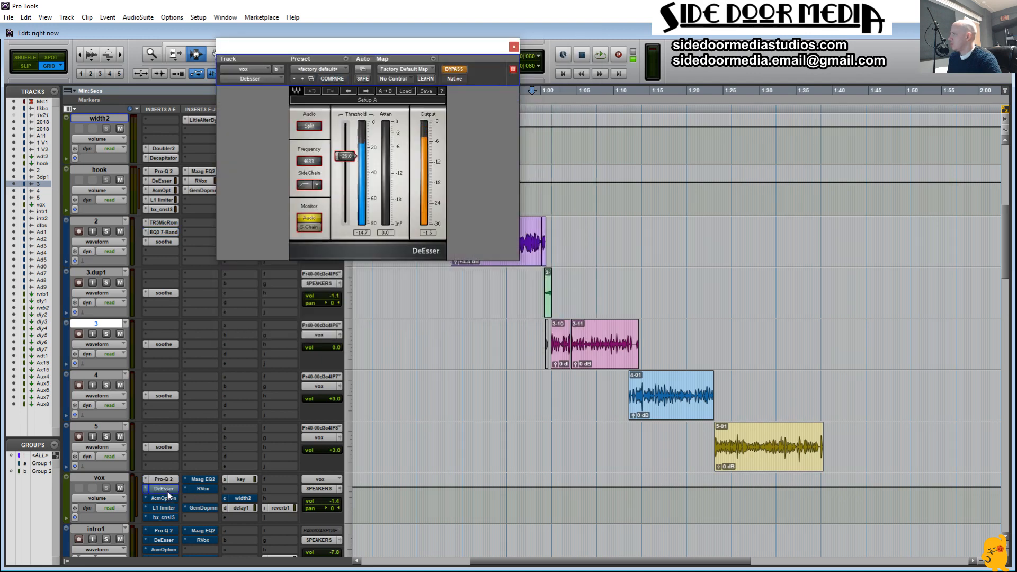
pyautogui.keyDown('ctrl'); pyautogui.click(168, 491); pyautogui.keyUp('ctrl')
pyautogui.keyDown('ctrl'); pyautogui.click(167, 499); pyautogui.keyUp('ctrl')
pyautogui.keyDown('ctrl'); pyautogui.click(166, 508); pyautogui.keyUp('ctrl')
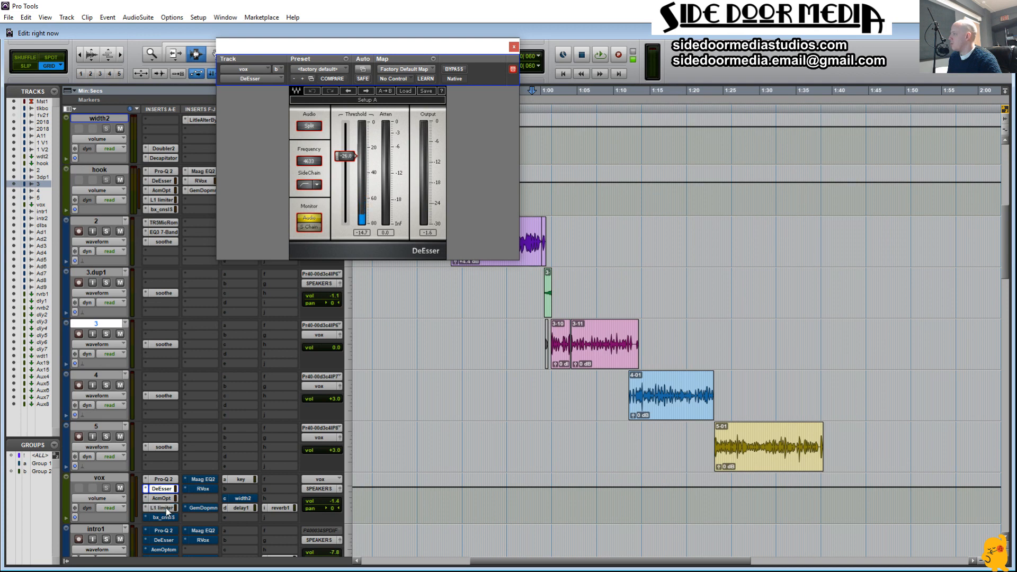
pyautogui.keyDown('ctrl'); pyautogui.click(206, 510); pyautogui.keyUp('ctrl')
pyautogui.keyDown('ctrl'); pyautogui.click(234, 499); pyautogui.keyUp('ctrl')
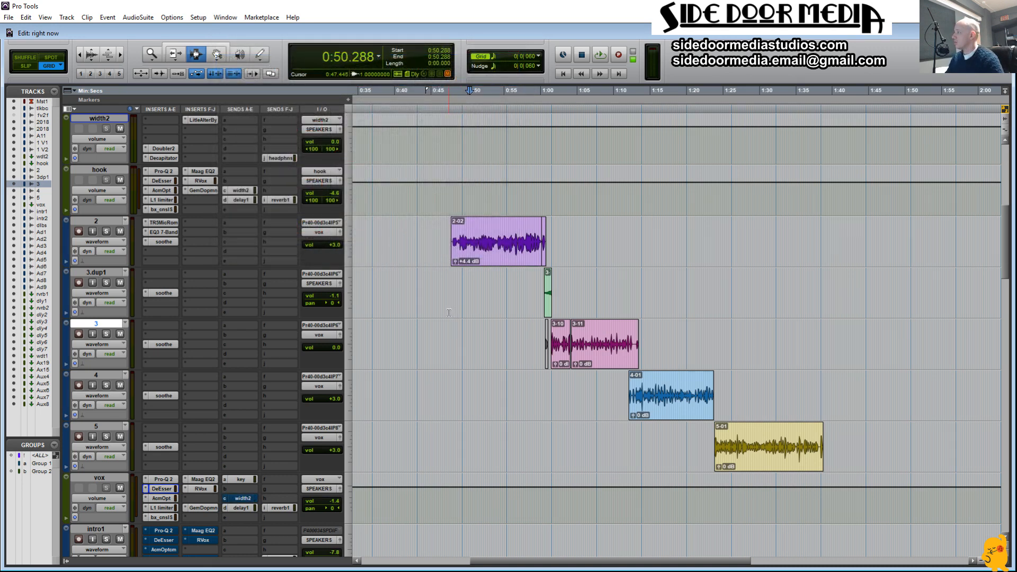
# Enable the remaining bypassed inserts on the adlibs track: Maag EQ2, RVox, DeEsser, GemDopmn and PanMan
pyautogui.scroll(-3, 402, 392)
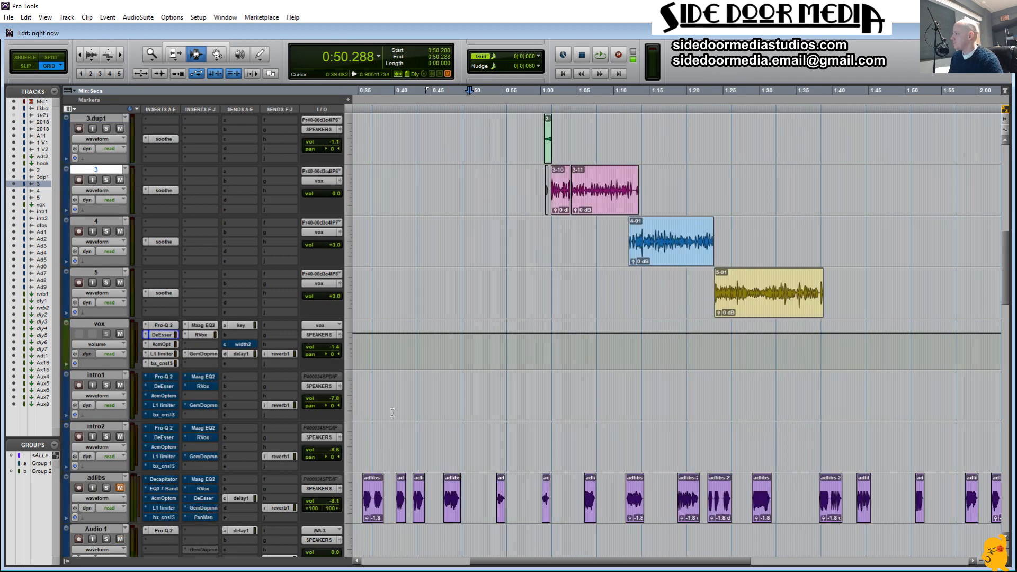
pyautogui.scroll(-1, 394, 413)
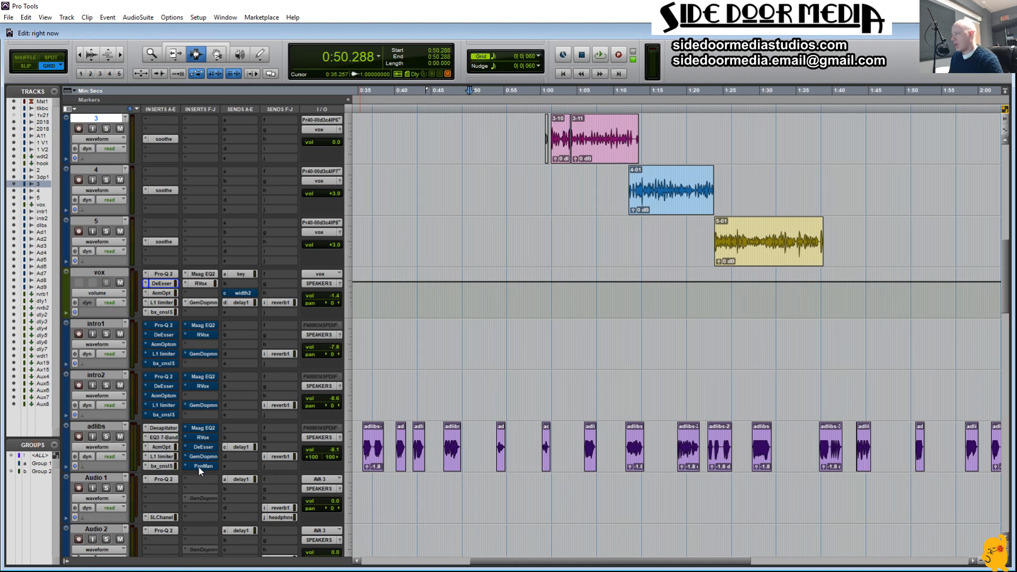
pyautogui.keyDown('ctrl'); pyautogui.click(204, 449); pyautogui.keyUp('ctrl')
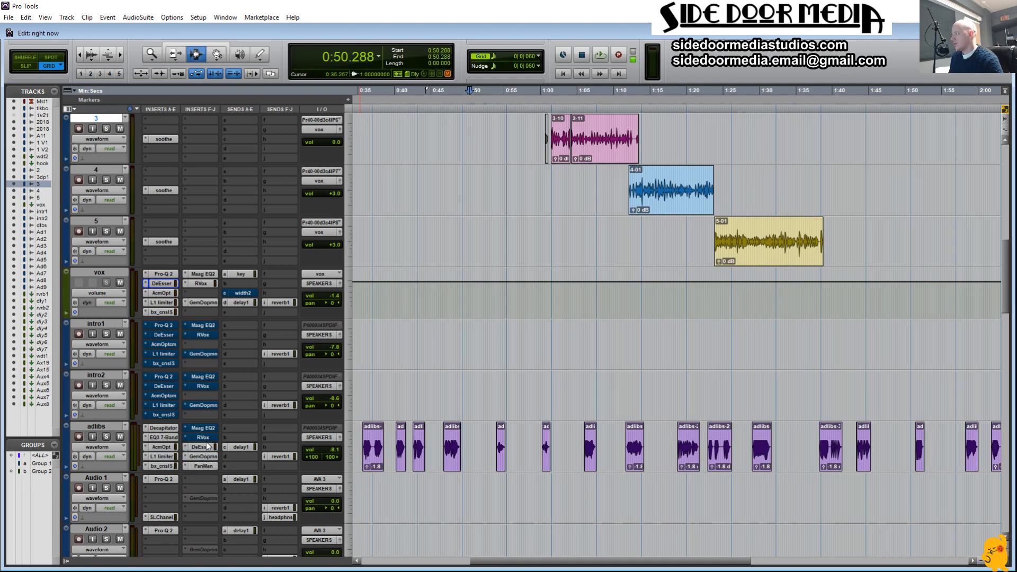
pyautogui.keyDown('ctrl'); pyautogui.click(207, 438); pyautogui.keyUp('ctrl')
pyautogui.keyDown('ctrl'); pyautogui.click(209, 428); pyautogui.keyUp('ctrl')
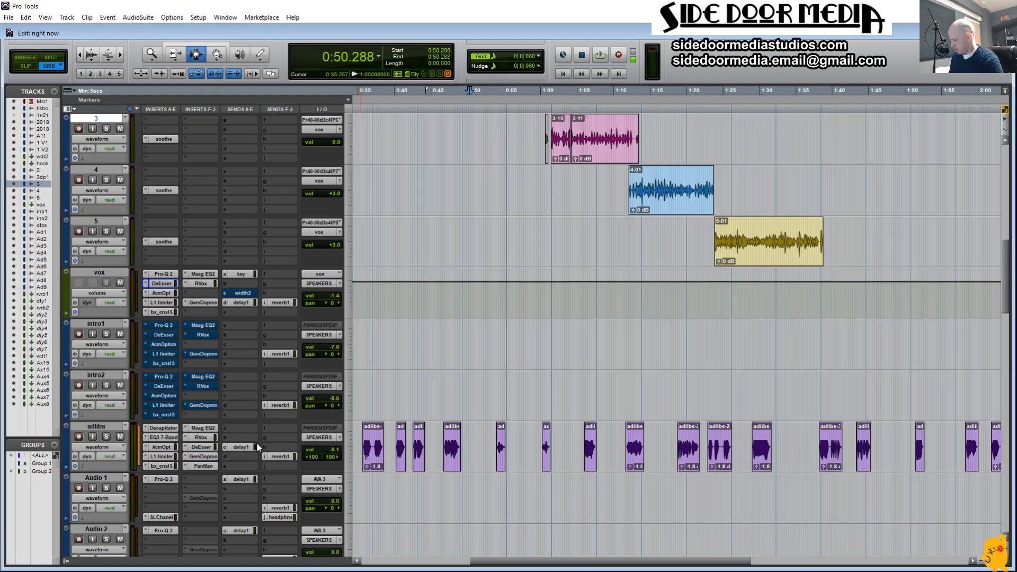
# Check the adlibs track's reverb1 and delay1 sends, and play the adlibs selection from 0:35.240 to 1:14.423
pyautogui.click(281, 457)
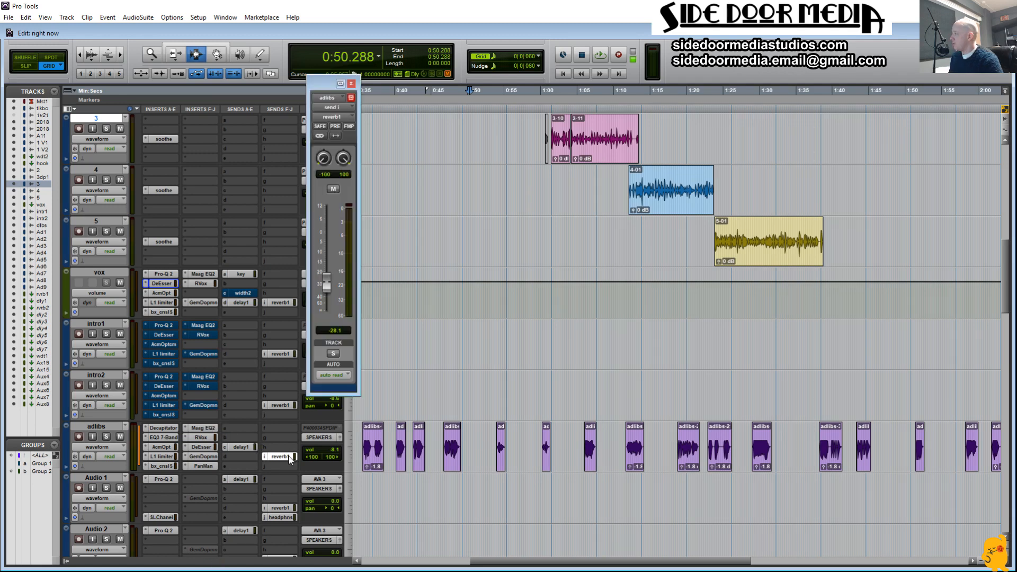
pyautogui.click(239, 449)
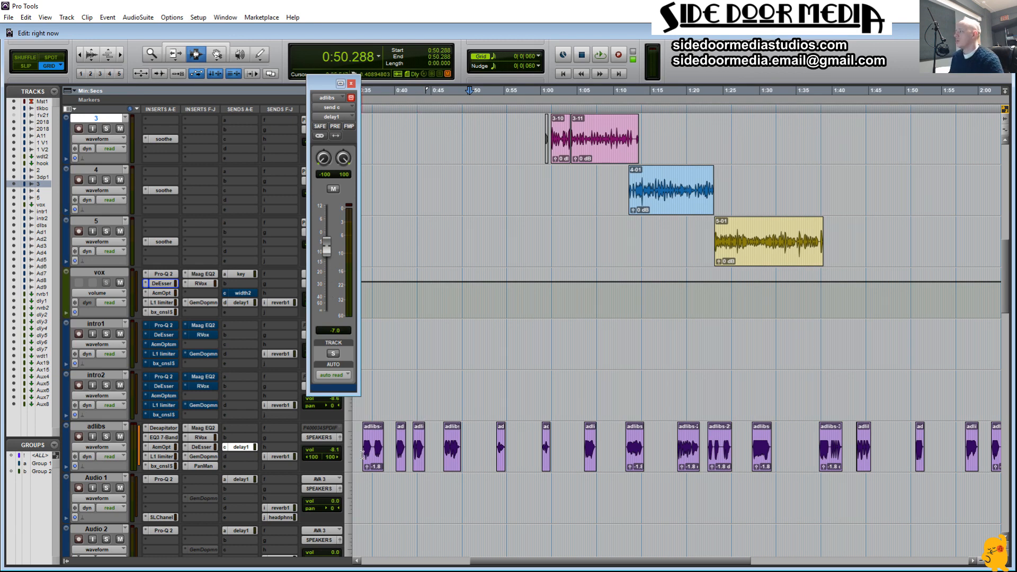
pyautogui.moveTo(363, 454); pyautogui.dragTo(646, 456)
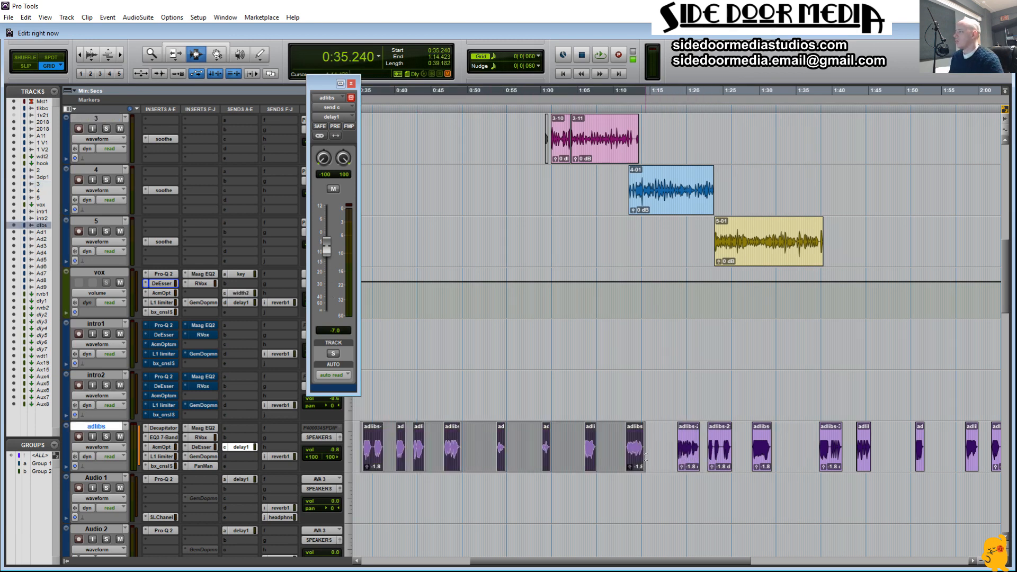
pyautogui.press('space')
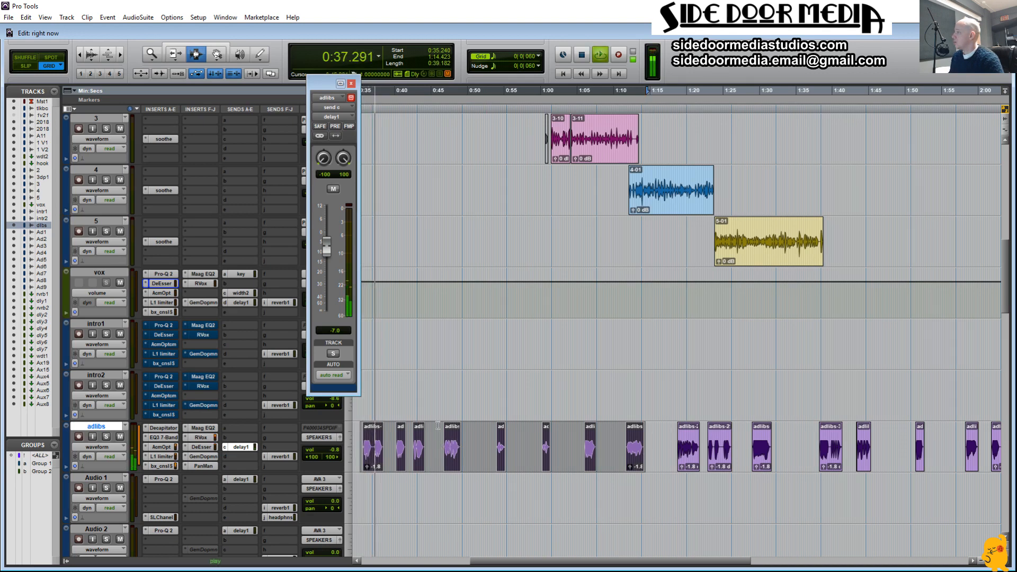
pyautogui.scroll(1, 466, 461)
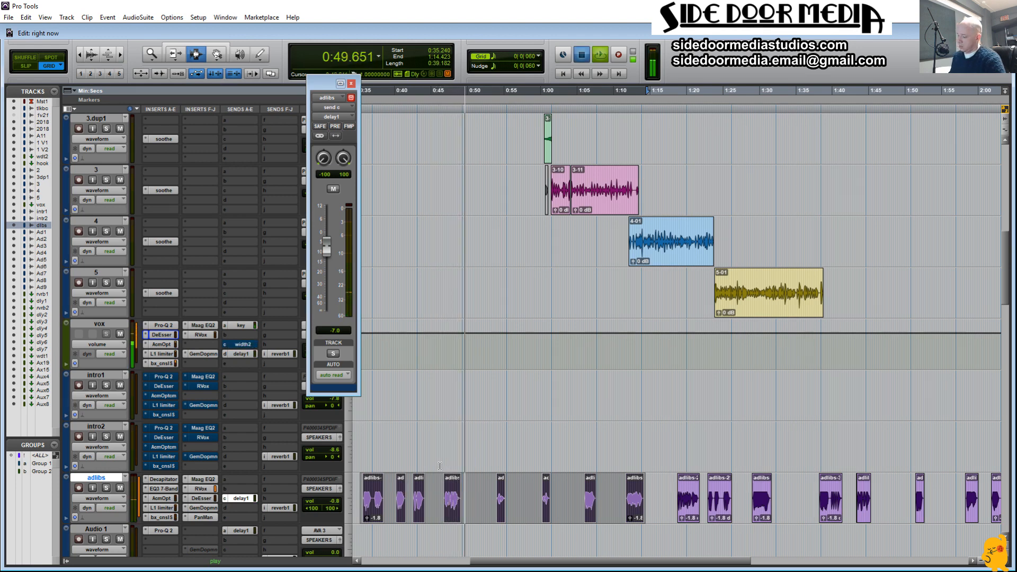
pyautogui.press('space')
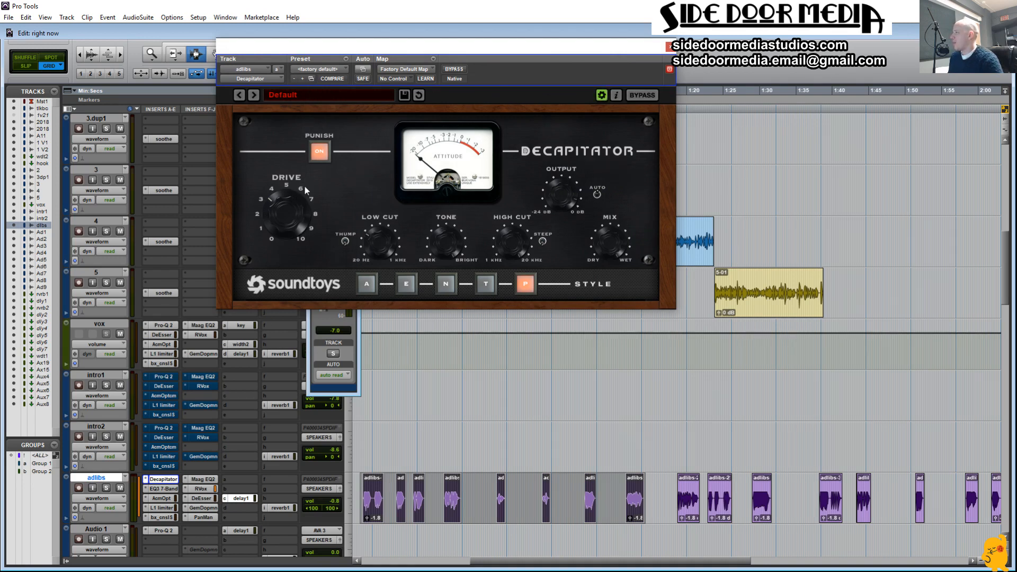
# Examine the Decapitator and EQ3 7-Band settings on the adlibs track
pyautogui.click(169, 490)
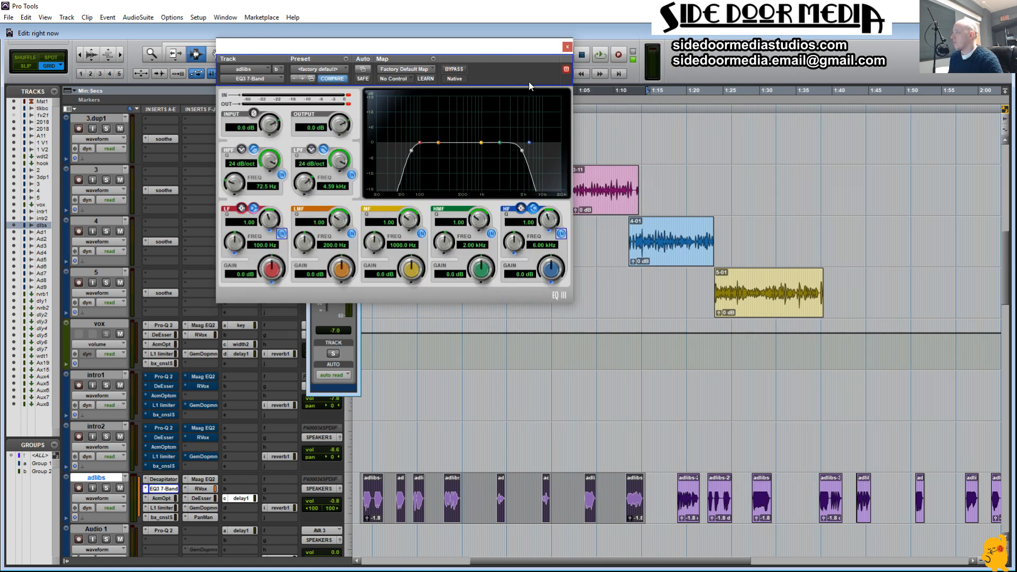
pyautogui.click(567, 47)
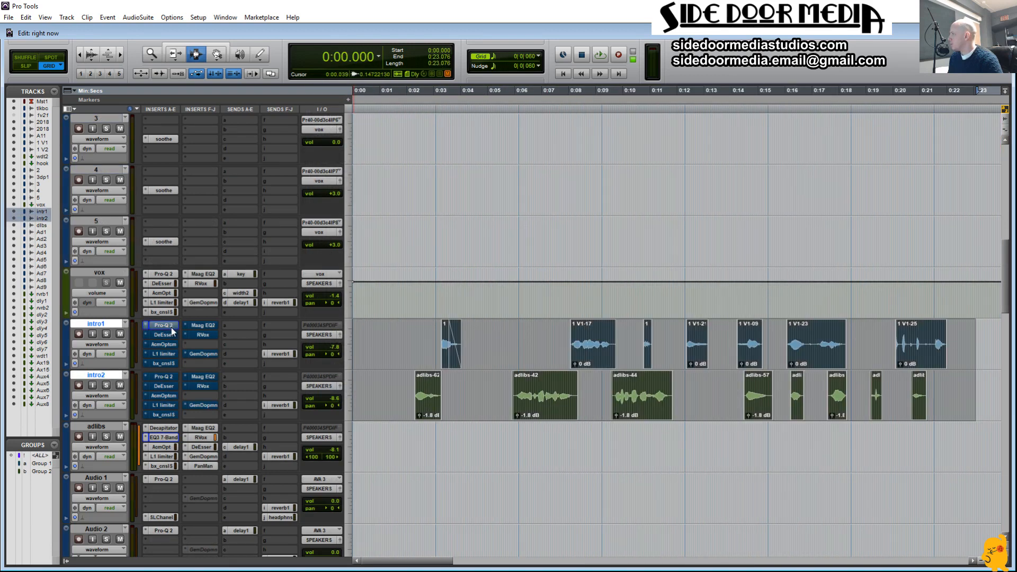
# Enable Pro-Q 2 on intro1 and intro2, plus all the other bypassed inserts on intro1
pyautogui.click(164, 326)
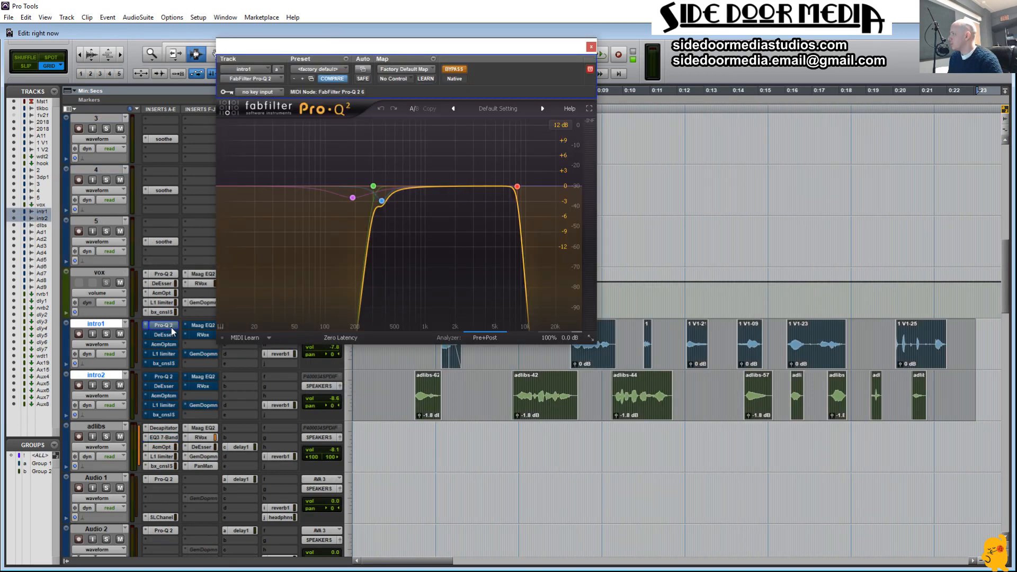
pyautogui.keyDown('ctrl'); pyautogui.click(169, 327); pyautogui.keyUp('ctrl')
pyautogui.keyDown('ctrl'); pyautogui.click(170, 377); pyautogui.keyUp('ctrl')
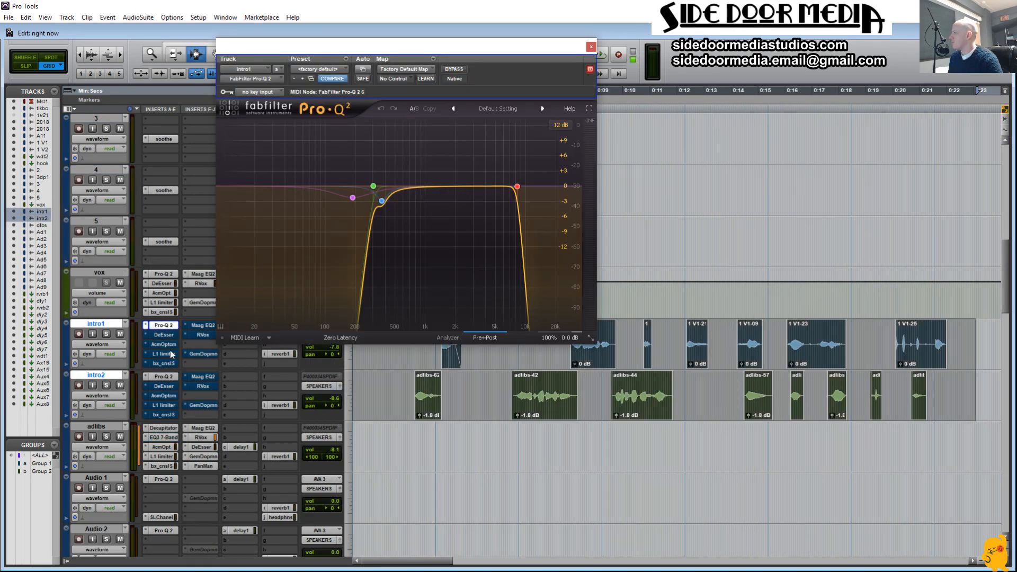
pyautogui.keyDown('ctrl'); pyautogui.click(169, 336); pyautogui.keyUp('ctrl')
pyautogui.keyDown('ctrl'); pyautogui.click(169, 346); pyautogui.keyUp('ctrl')
pyautogui.keyDown('ctrl'); pyautogui.click(169, 355); pyautogui.keyUp('ctrl')
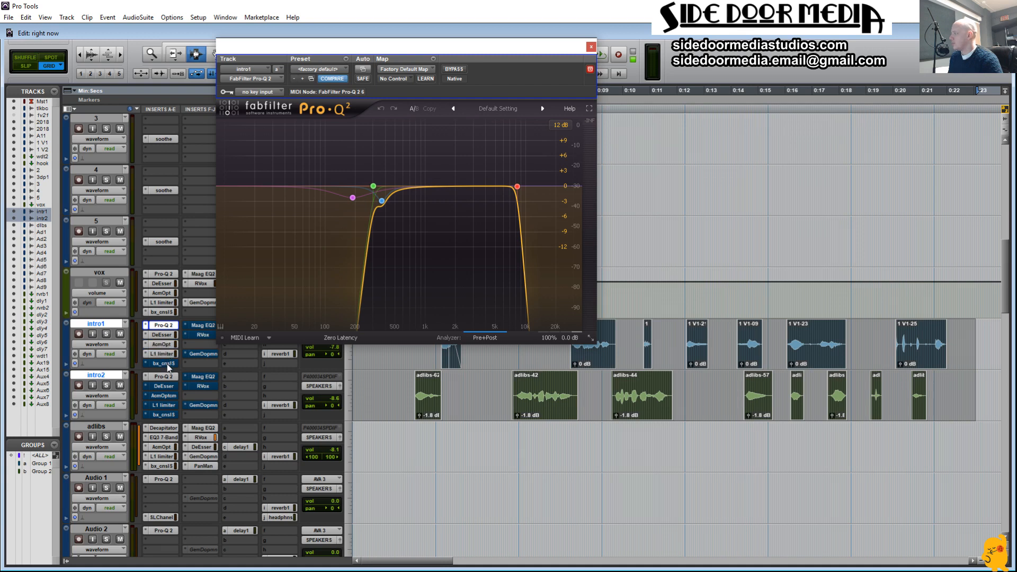
pyautogui.keyDown('ctrl'); pyautogui.click(169, 365); pyautogui.keyUp('ctrl')
pyautogui.keyDown('ctrl'); pyautogui.click(196, 356); pyautogui.keyUp('ctrl')
pyautogui.keyDown('ctrl'); pyautogui.click(202, 336); pyautogui.keyUp('ctrl')
pyautogui.keyDown('ctrl'); pyautogui.click(202, 325); pyautogui.keyUp('ctrl')
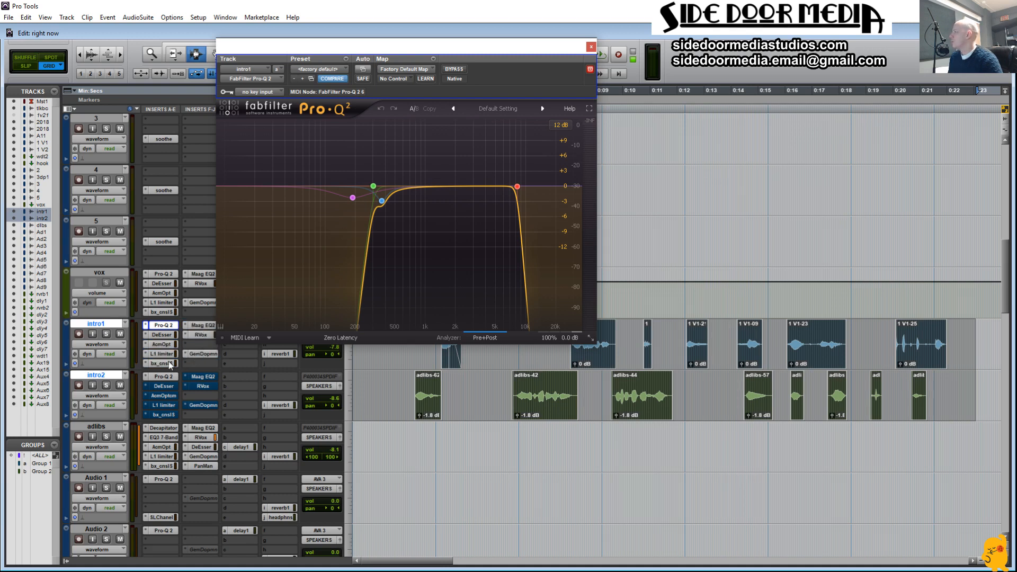
# Enable the remaining bypassed inserts on intro2, from DeEsser to Maag EQ2, and close the Pro-Q 2 window
pyautogui.keyDown('ctrl'); pyautogui.click(165, 388); pyautogui.keyUp('ctrl')
pyautogui.keyDown('ctrl'); pyautogui.click(166, 396); pyautogui.keyUp('ctrl')
pyautogui.keyDown('ctrl'); pyautogui.click(166, 405); pyautogui.keyUp('ctrl')
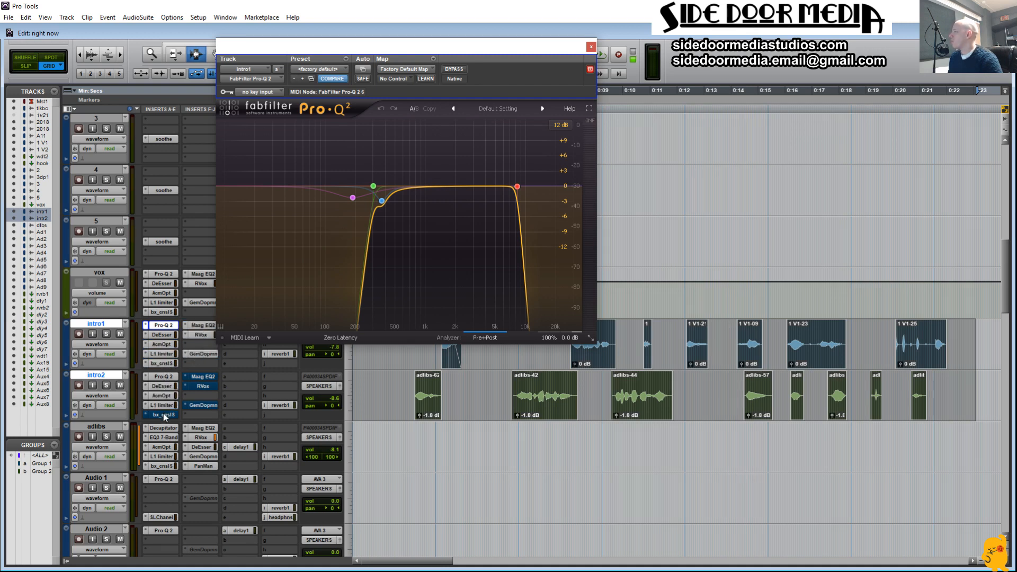
pyautogui.keyDown('ctrl'); pyautogui.click(165, 415); pyautogui.keyUp('ctrl')
pyautogui.keyDown('ctrl'); pyautogui.click(197, 407); pyautogui.keyUp('ctrl')
pyautogui.keyDown('ctrl'); pyautogui.click(203, 388); pyautogui.keyUp('ctrl')
pyautogui.keyDown('ctrl'); pyautogui.click(204, 378); pyautogui.keyUp('ctrl')
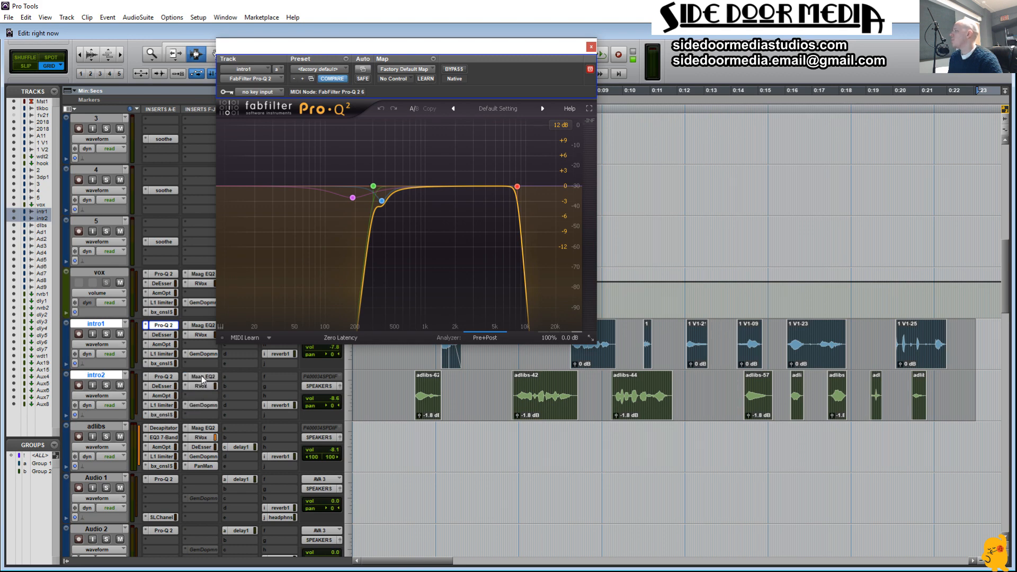
pyautogui.click(592, 47)
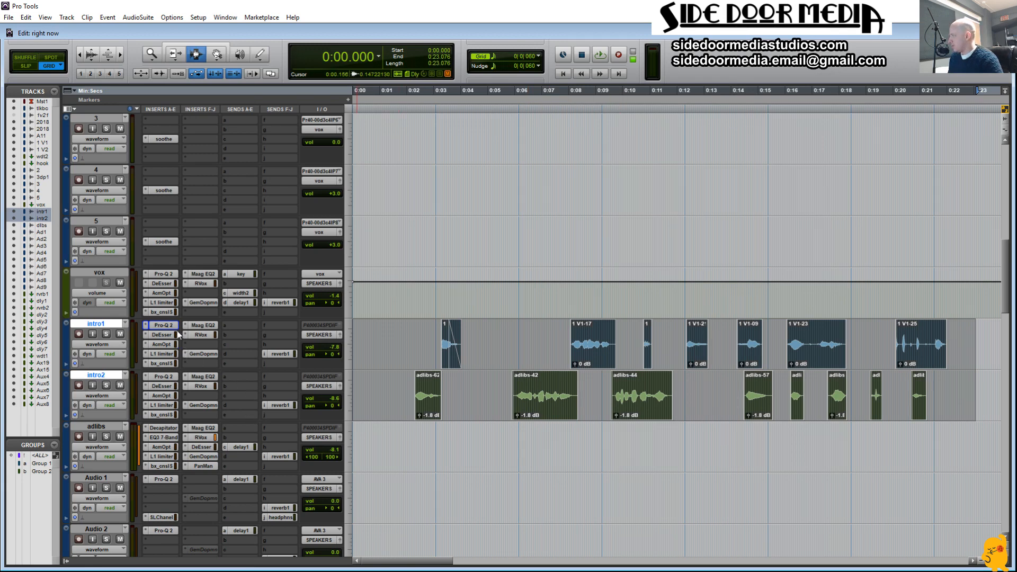
# Examine the low and high filter bands of the Pro-Q 2 on intro1
pyautogui.click(163, 325)
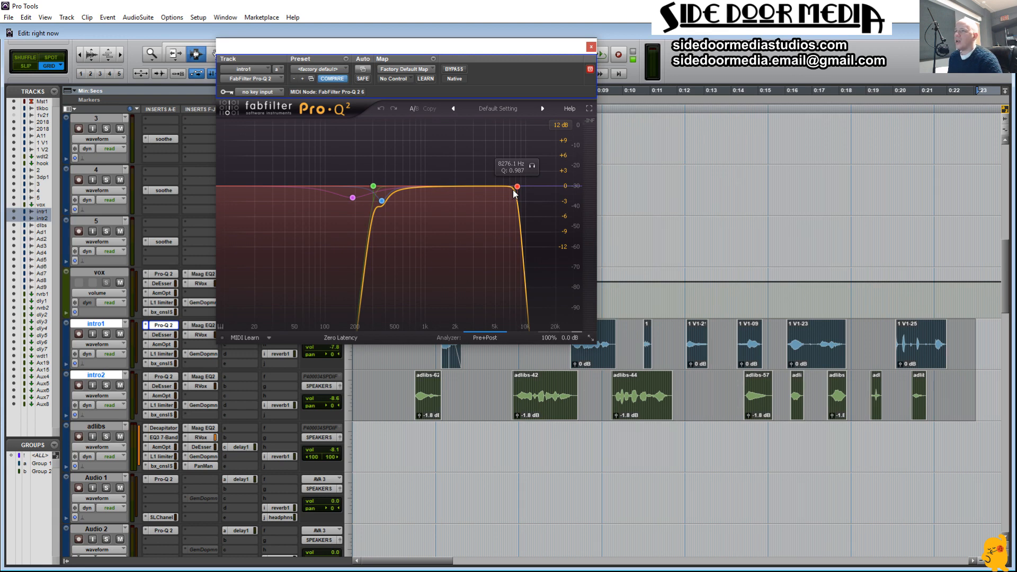
pyautogui.click(592, 48)
# Play the intro from 0:00.000, comparing intro1 and intro2 with Pro-Q 2 bypassed and enabled
pyautogui.click(944, 371)
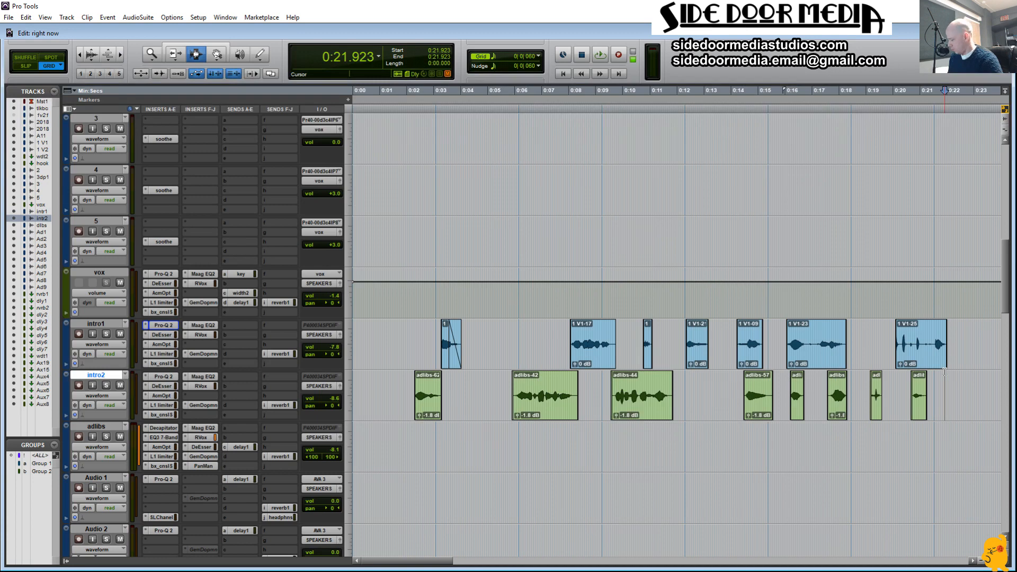
pyautogui.press('Return')
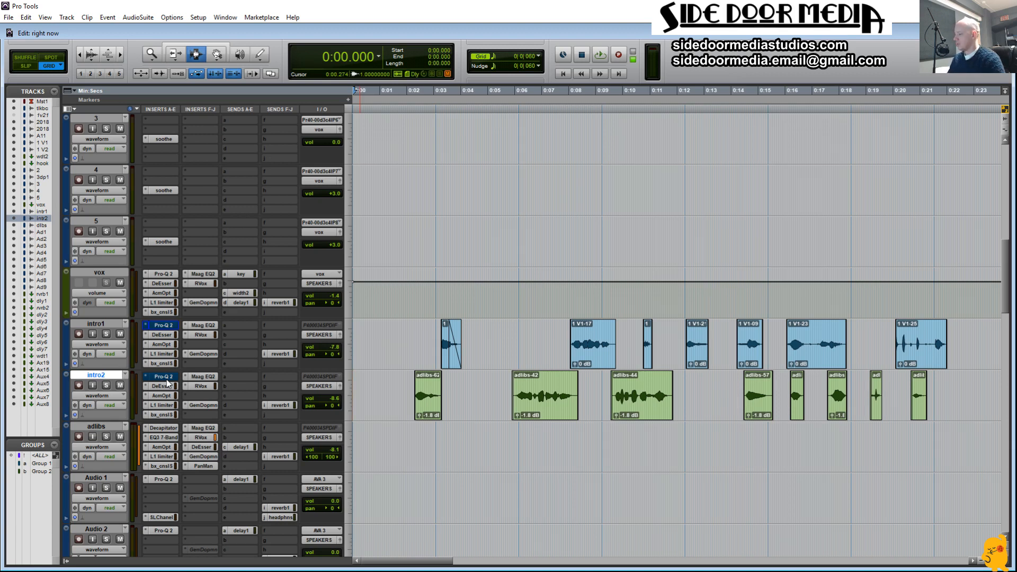
pyautogui.press('space')
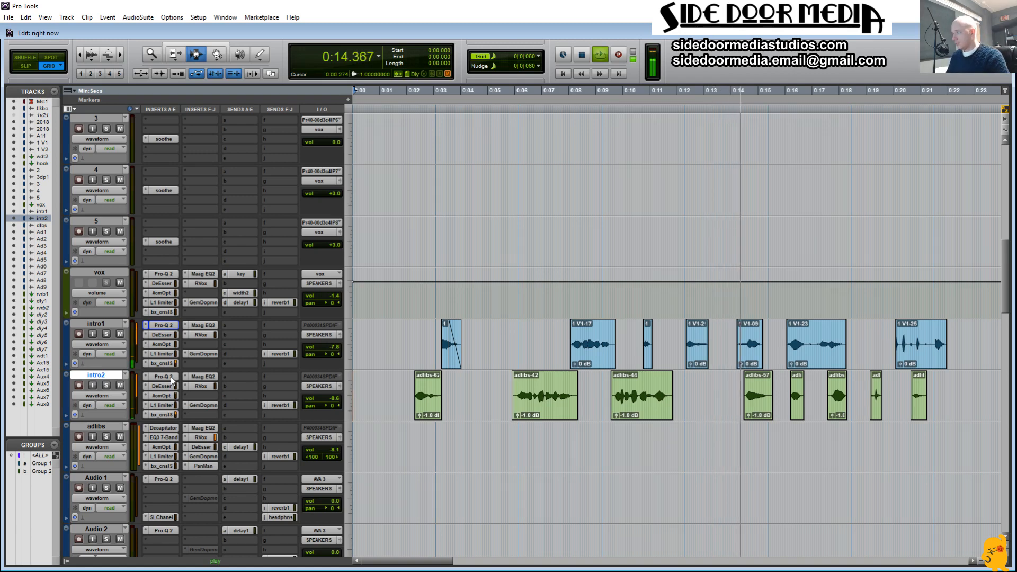
pyautogui.click(489, 515)
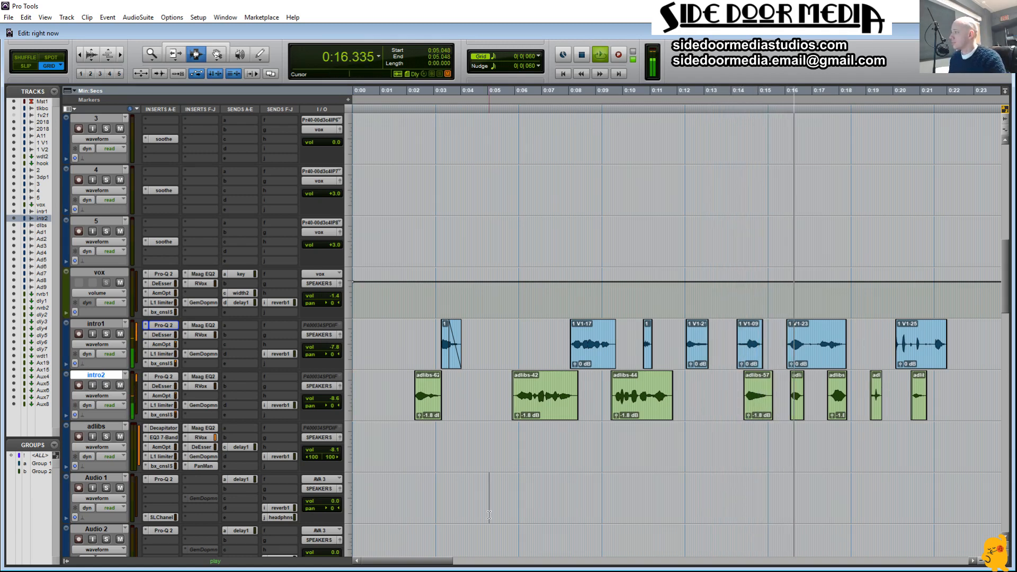
pyautogui.press('space')
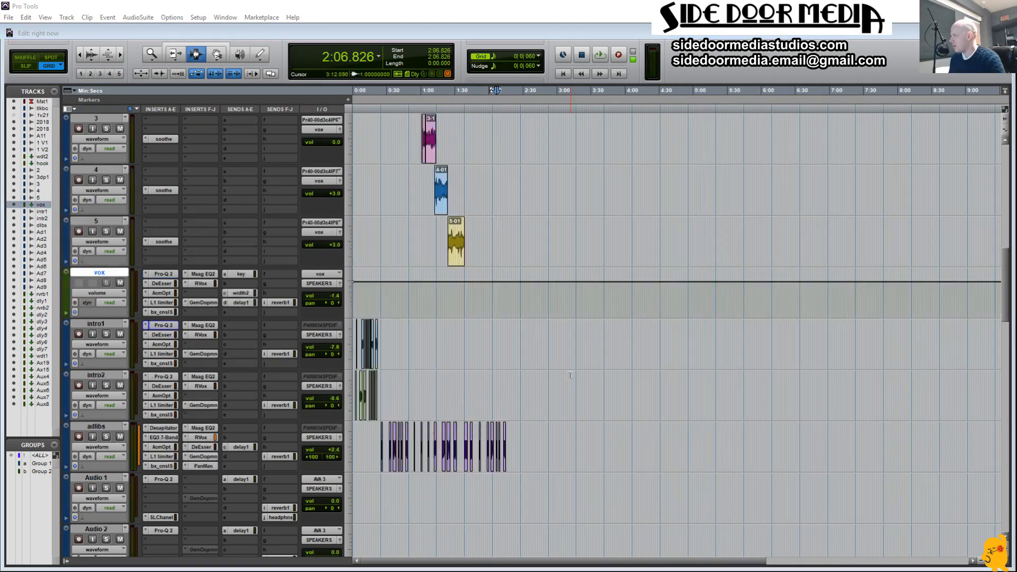
# Select the adlibs track from about 2:38.509 back to 0:00.000 and fit the timeline view to that selection
pyautogui.scroll(-1, 542, 452)
pyautogui.moveTo(535, 434); pyautogui.dragTo(353, 434)
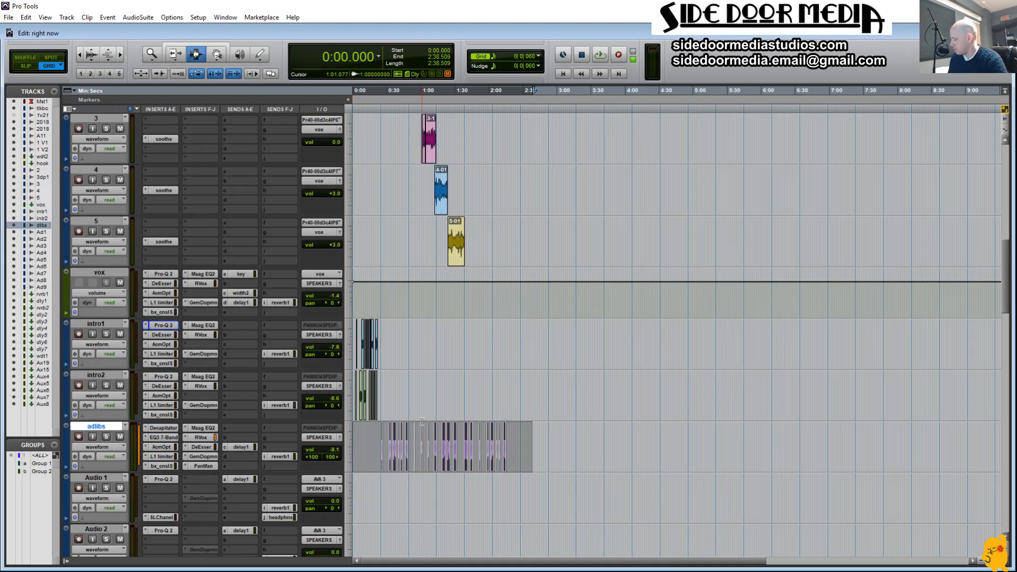
pyautogui.hotkey('alt', 'f')
pyautogui.scroll(2, 517, 435)
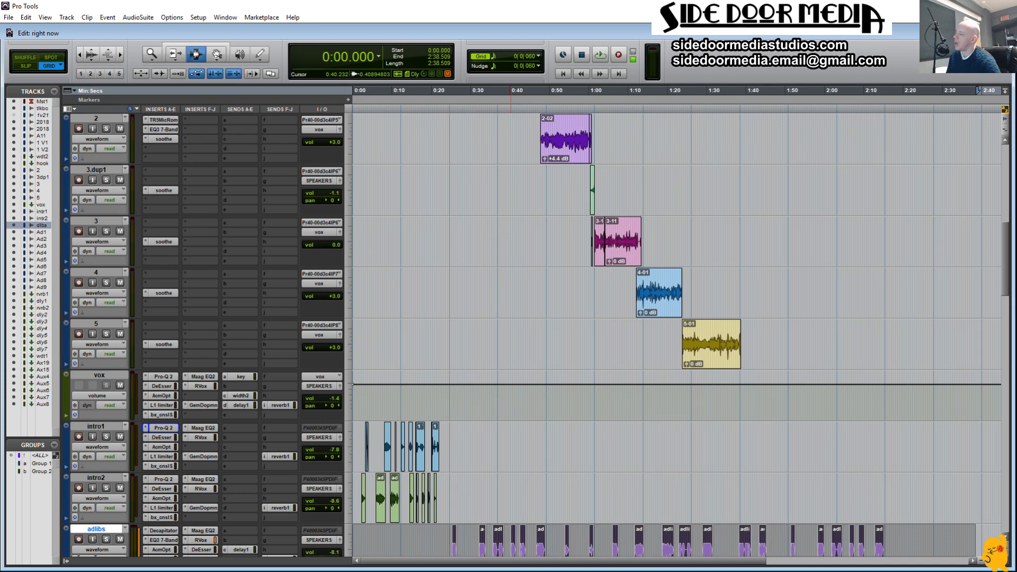
pyautogui.scroll(-2, 278, 501)
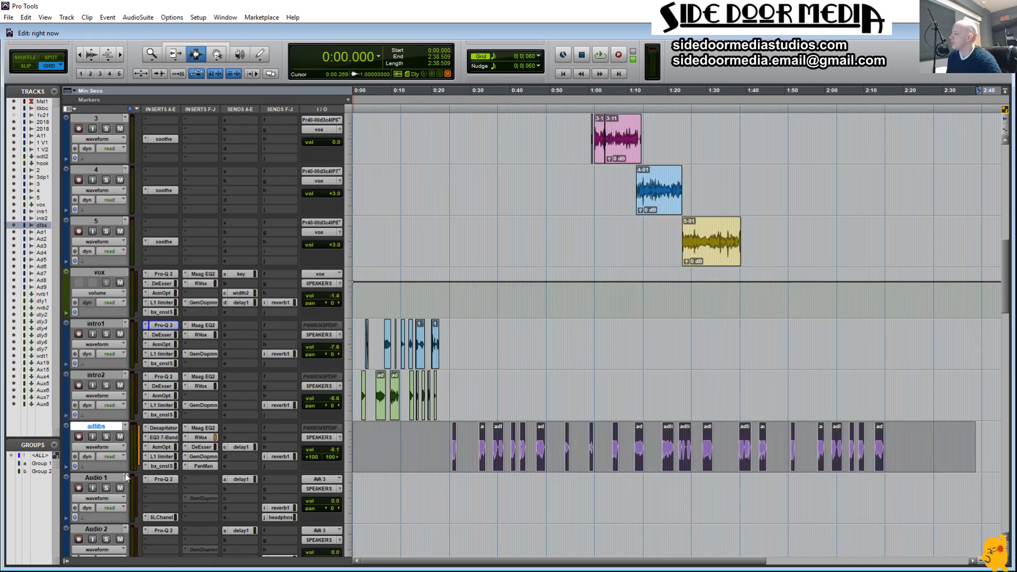
# Examine the volume automation on all tracks, from the adlibs up to the two beat tracks, and restore waveform view on every track
pyautogui.click(100, 450)
pyautogui.keyDown('alt'); pyautogui.click(127, 501); pyautogui.keyUp('alt')
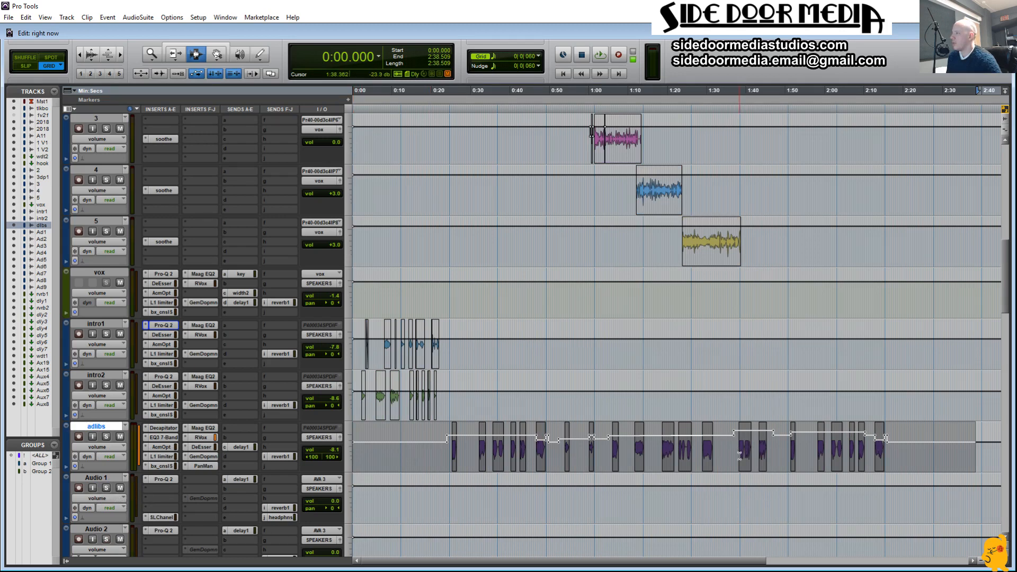
pyautogui.scroll(9, 665, 404)
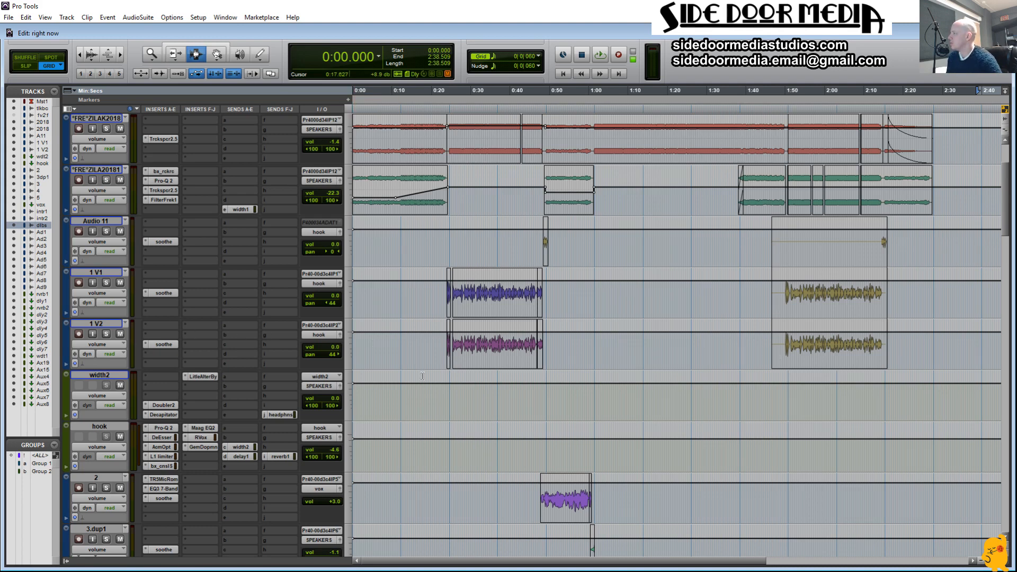
pyautogui.scroll(-3, 423, 374)
pyautogui.scroll(3, 425, 377)
pyautogui.scroll(3, 512, 332)
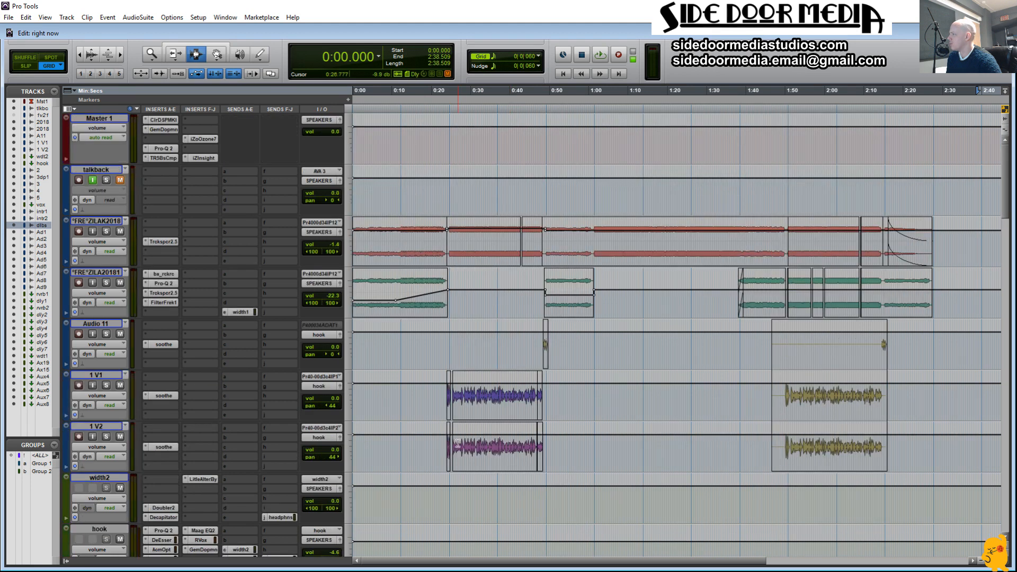
pyautogui.scroll(-1, 446, 410)
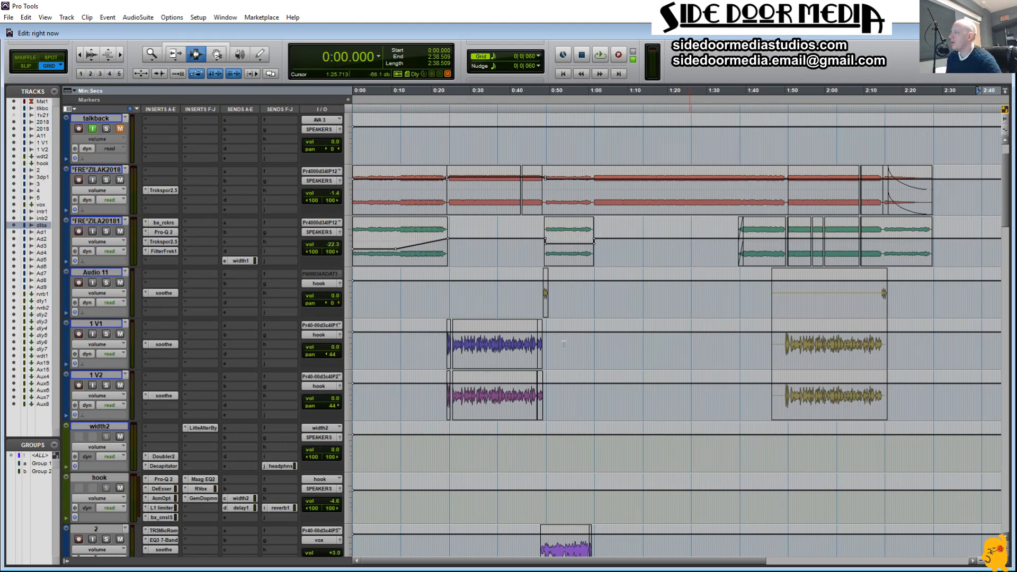
pyautogui.click(100, 242)
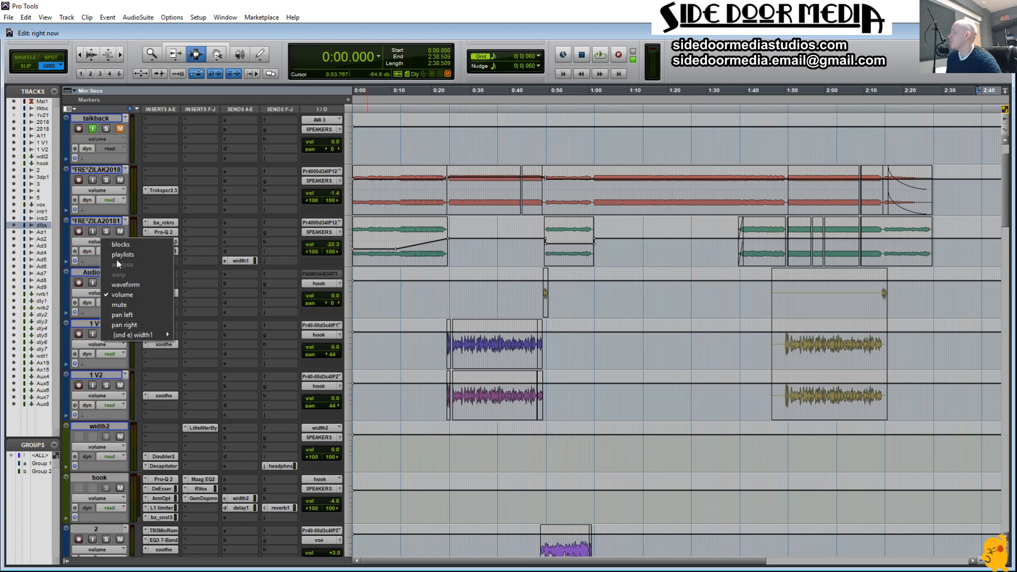
pyautogui.keyDown('alt'); pyautogui.click(142, 284); pyautogui.keyUp('alt')
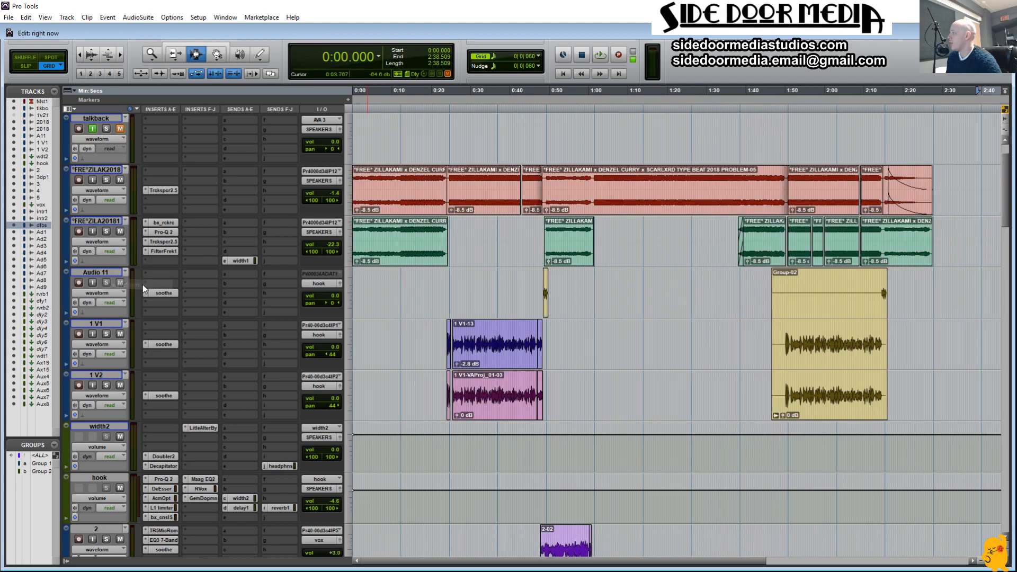
# Highlight all clips on the upper beat track from 0:00.000 to 2:27.451 twice, returning to the song start each time
pyautogui.doubleClick(926, 195)
pyautogui.keyDown('shift'); pyautogui.doubleClick(424, 205); pyautogui.keyUp('shift')
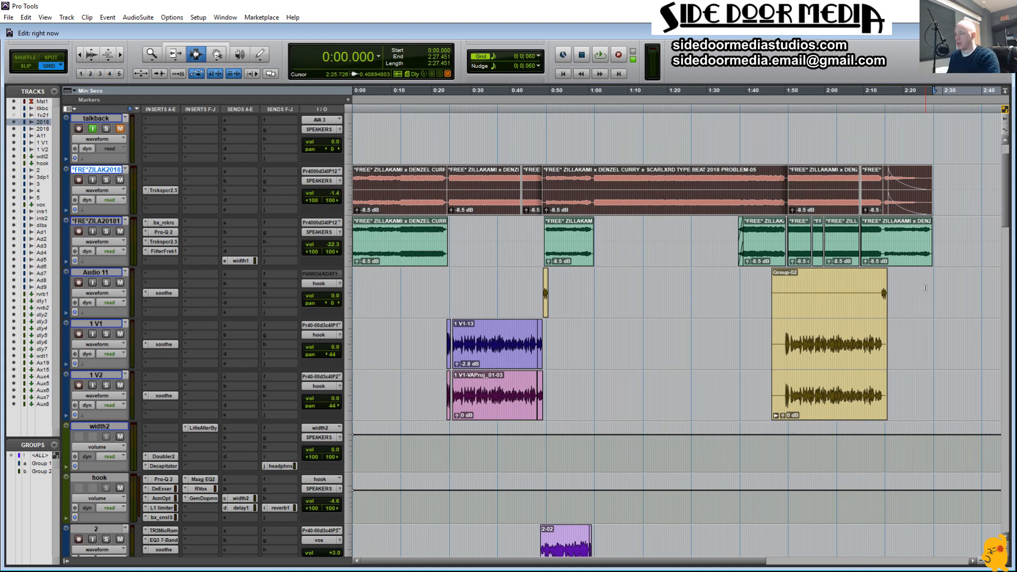
pyautogui.press('Return')
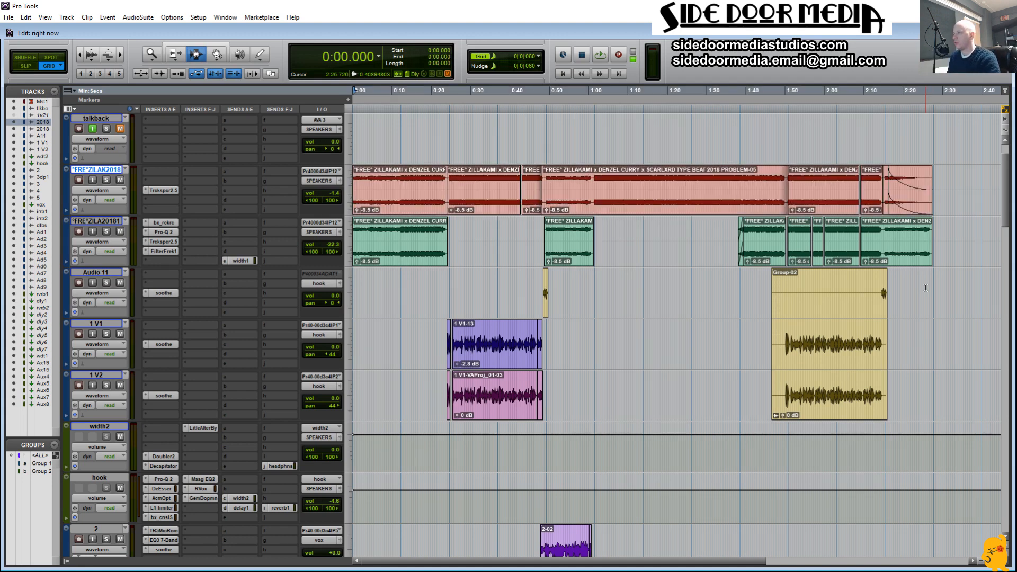
pyautogui.doubleClick(910, 192)
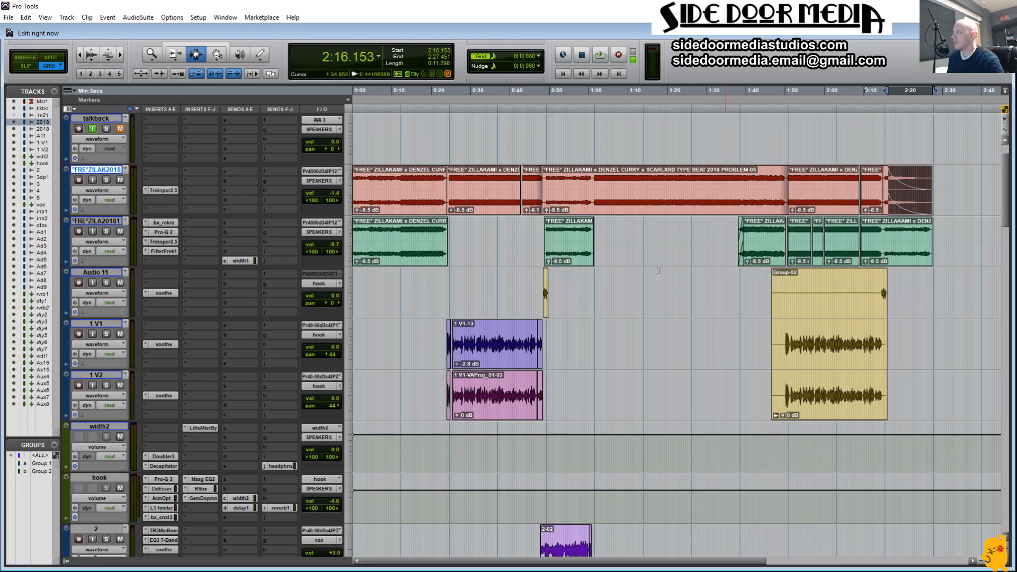
pyautogui.keyDown('shift'); pyautogui.doubleClick(424, 205); pyautogui.keyUp('shift')
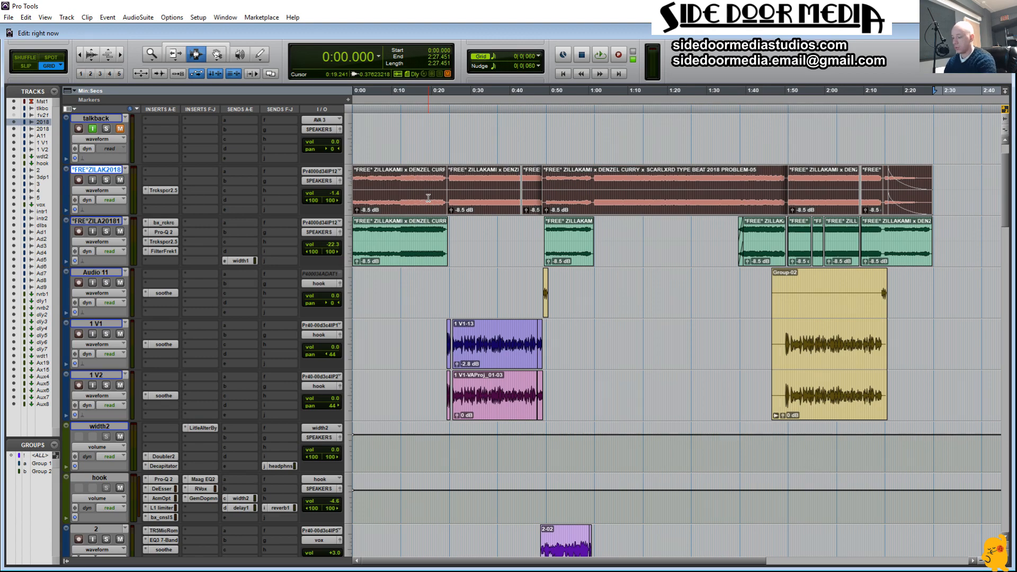
pyautogui.press('Return')
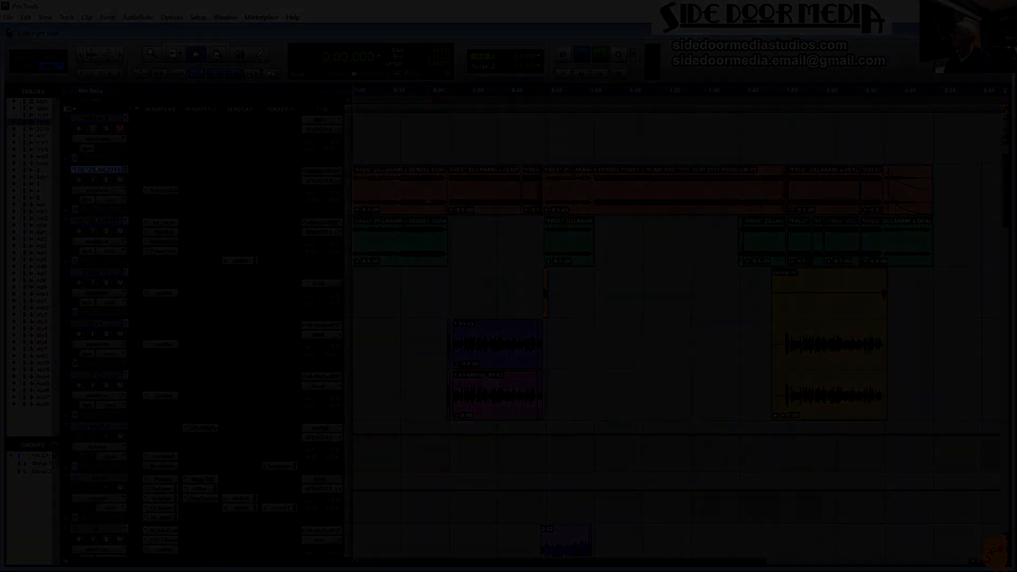